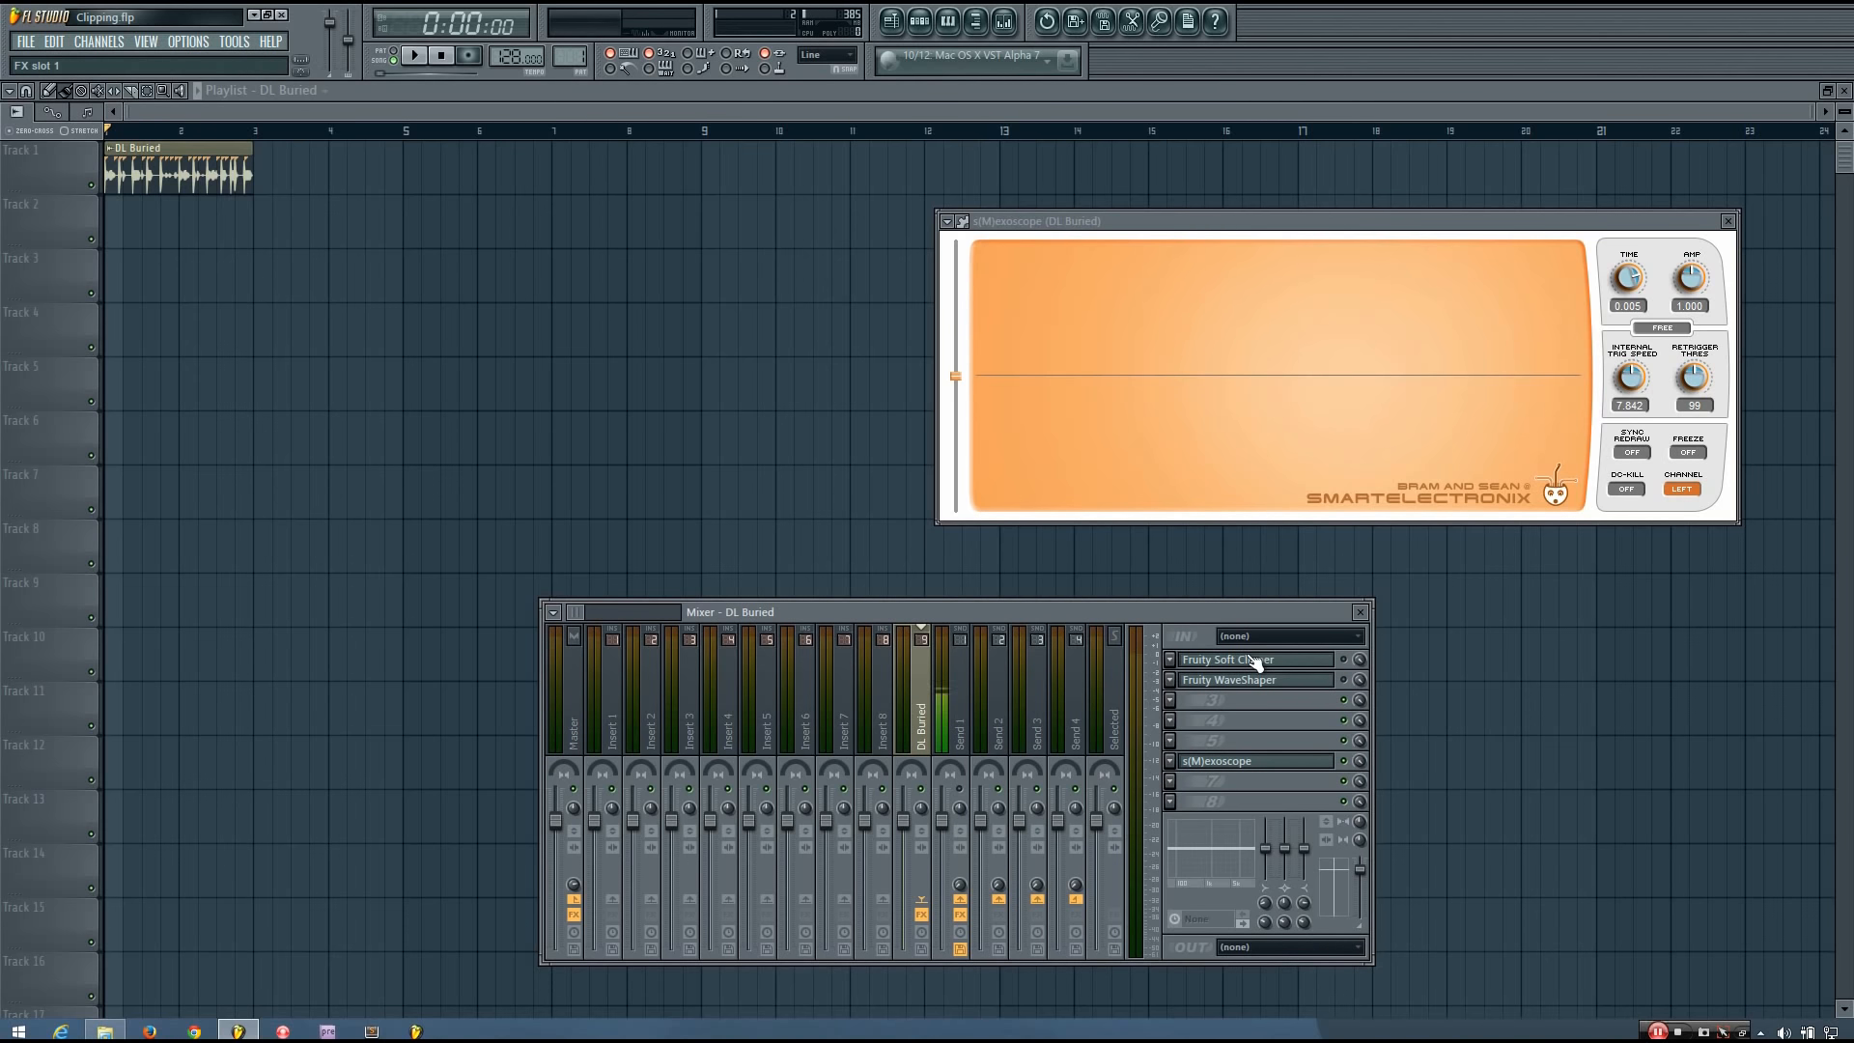
# Open the Fruity Soft Clipper on the DL Buried mixer track and play the drum loop through it.
pyautogui.click(1306, 661)
pyautogui.moveTo(110, 219); pyautogui.dragTo(564, 315)
pyautogui.press('space')
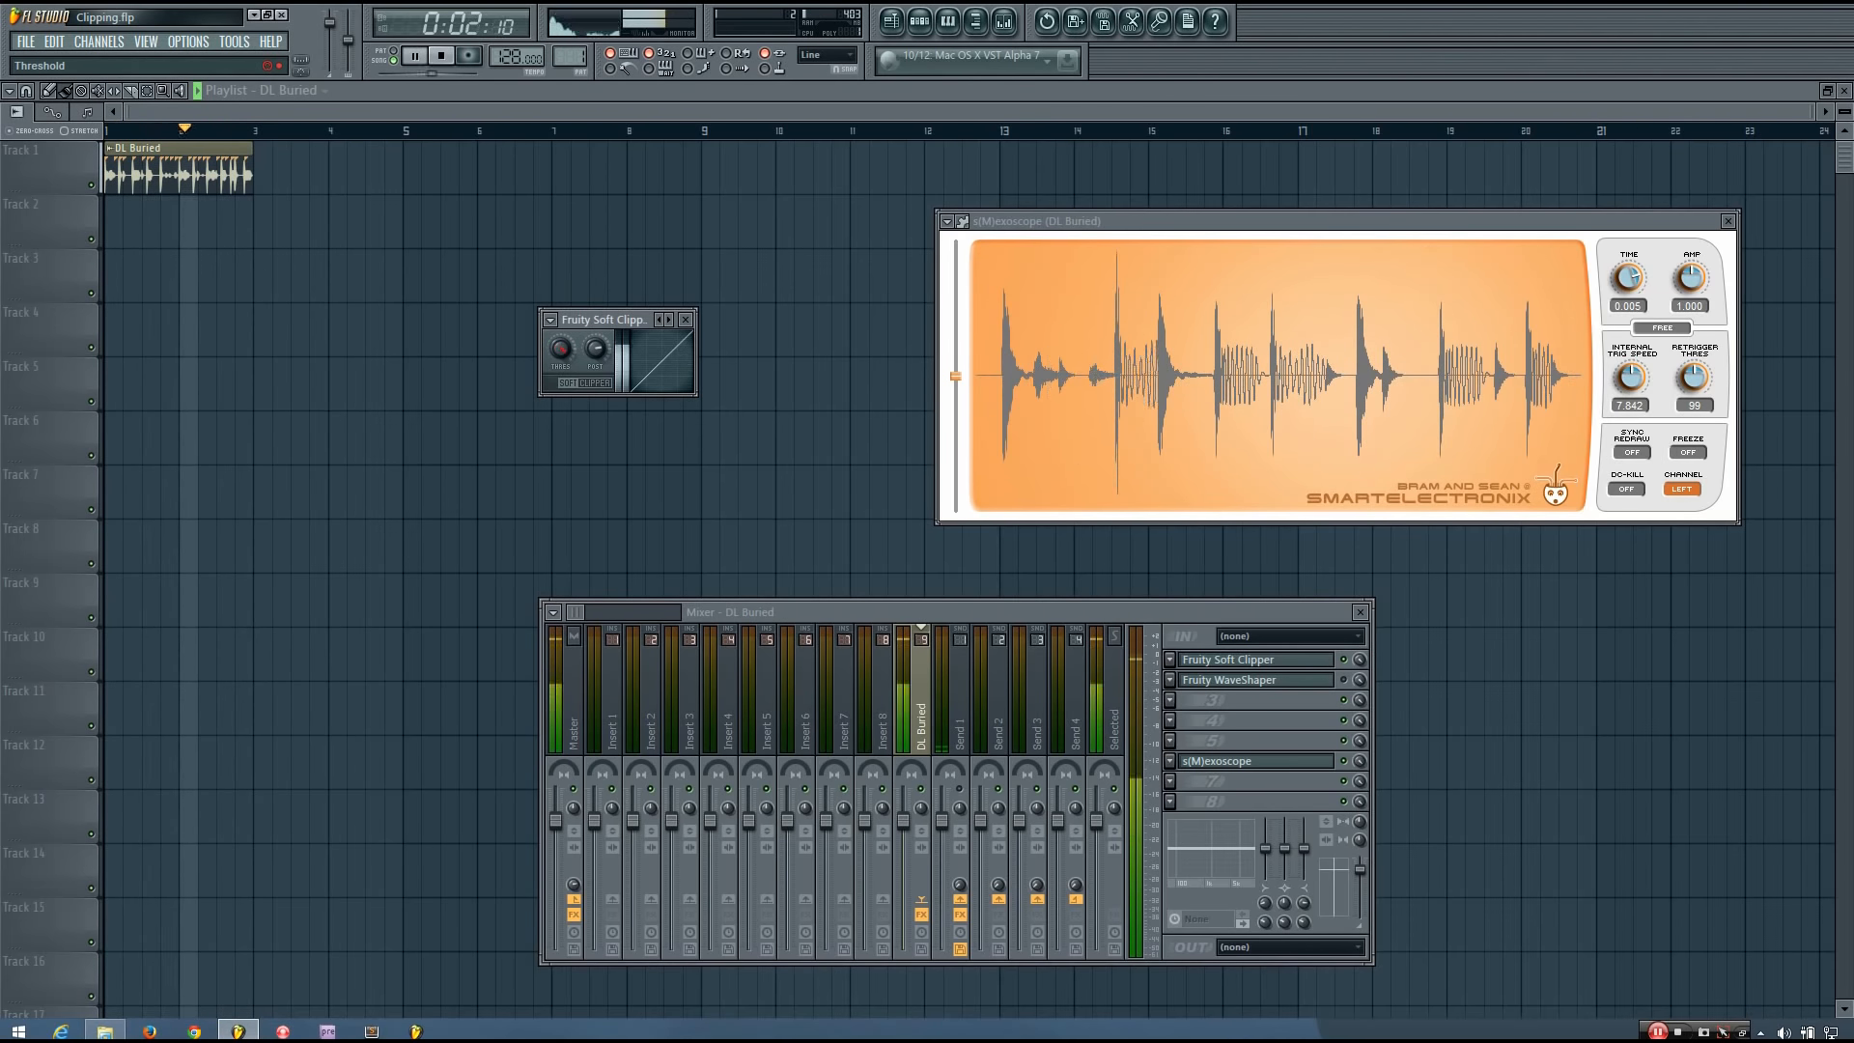
pyautogui.press('space')
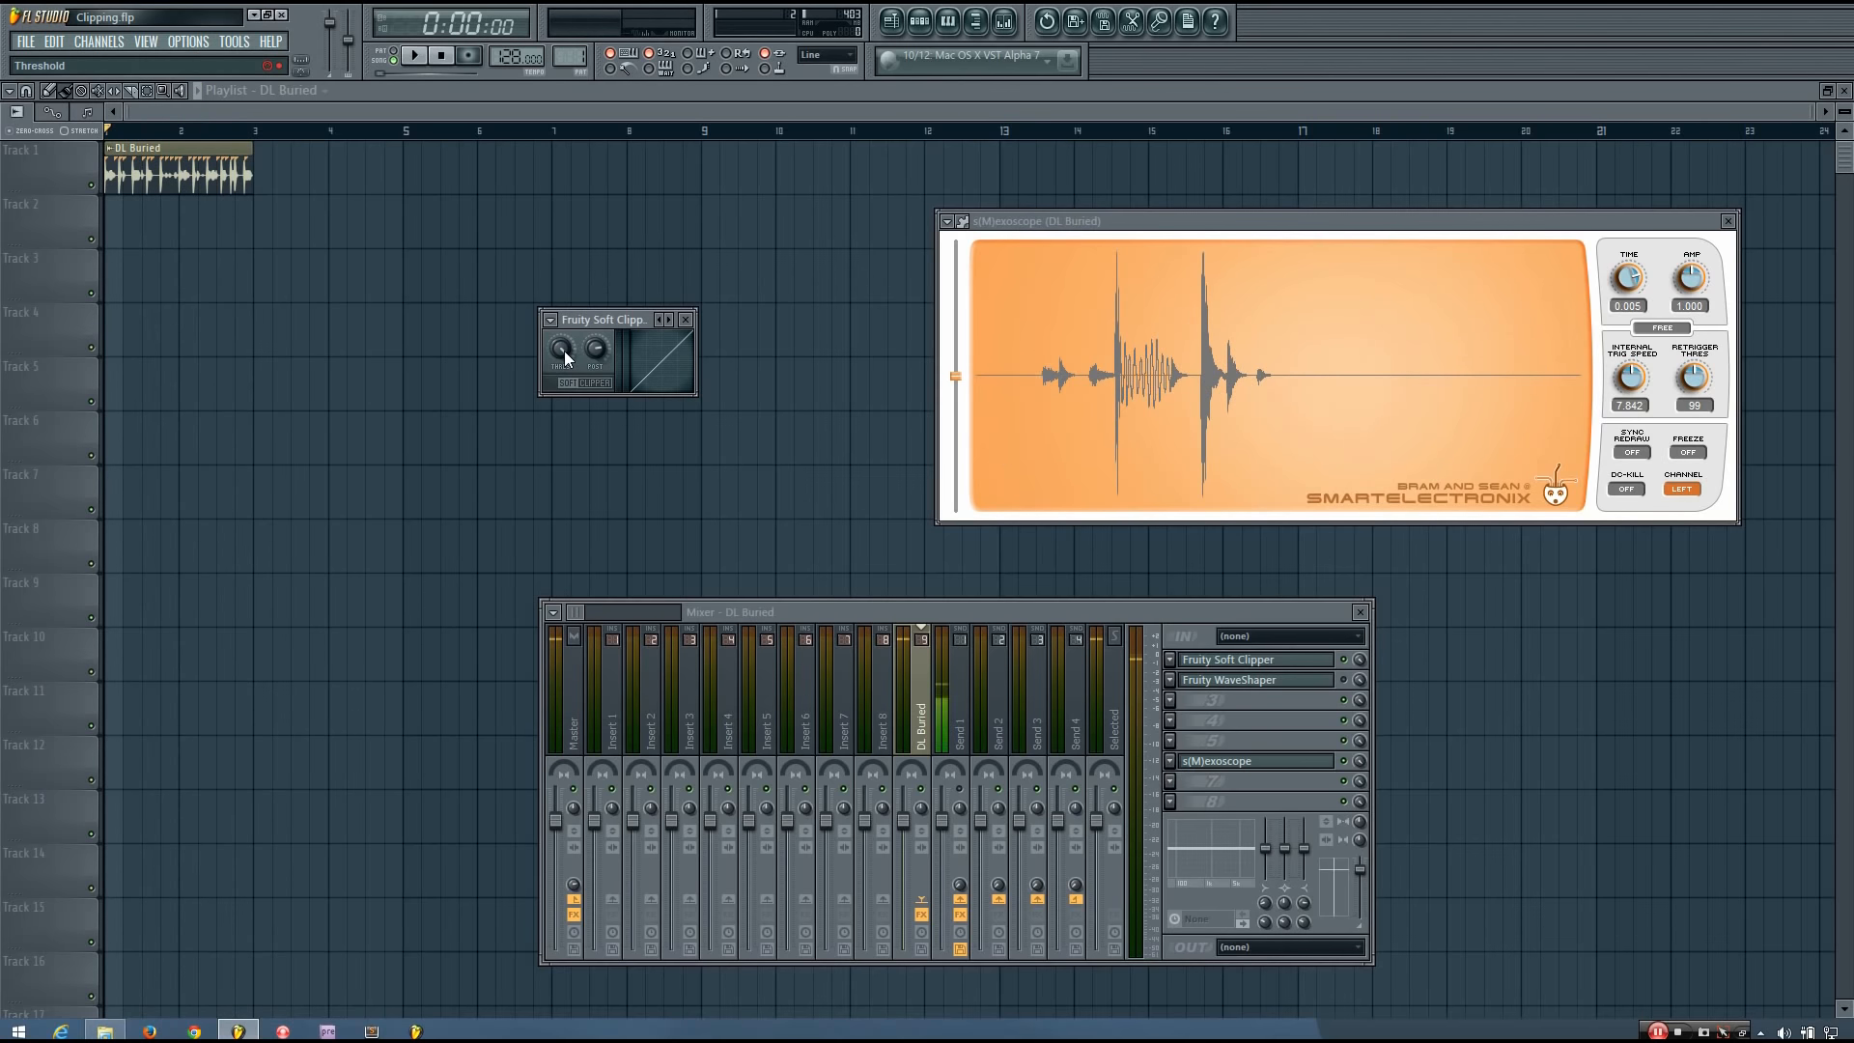
# Lower the Soft Clipper's threshold and adjust its post gain while the loop plays.
pyautogui.press('space')
pyautogui.moveTo(610, 355); pyautogui.dragTo(562, 439)
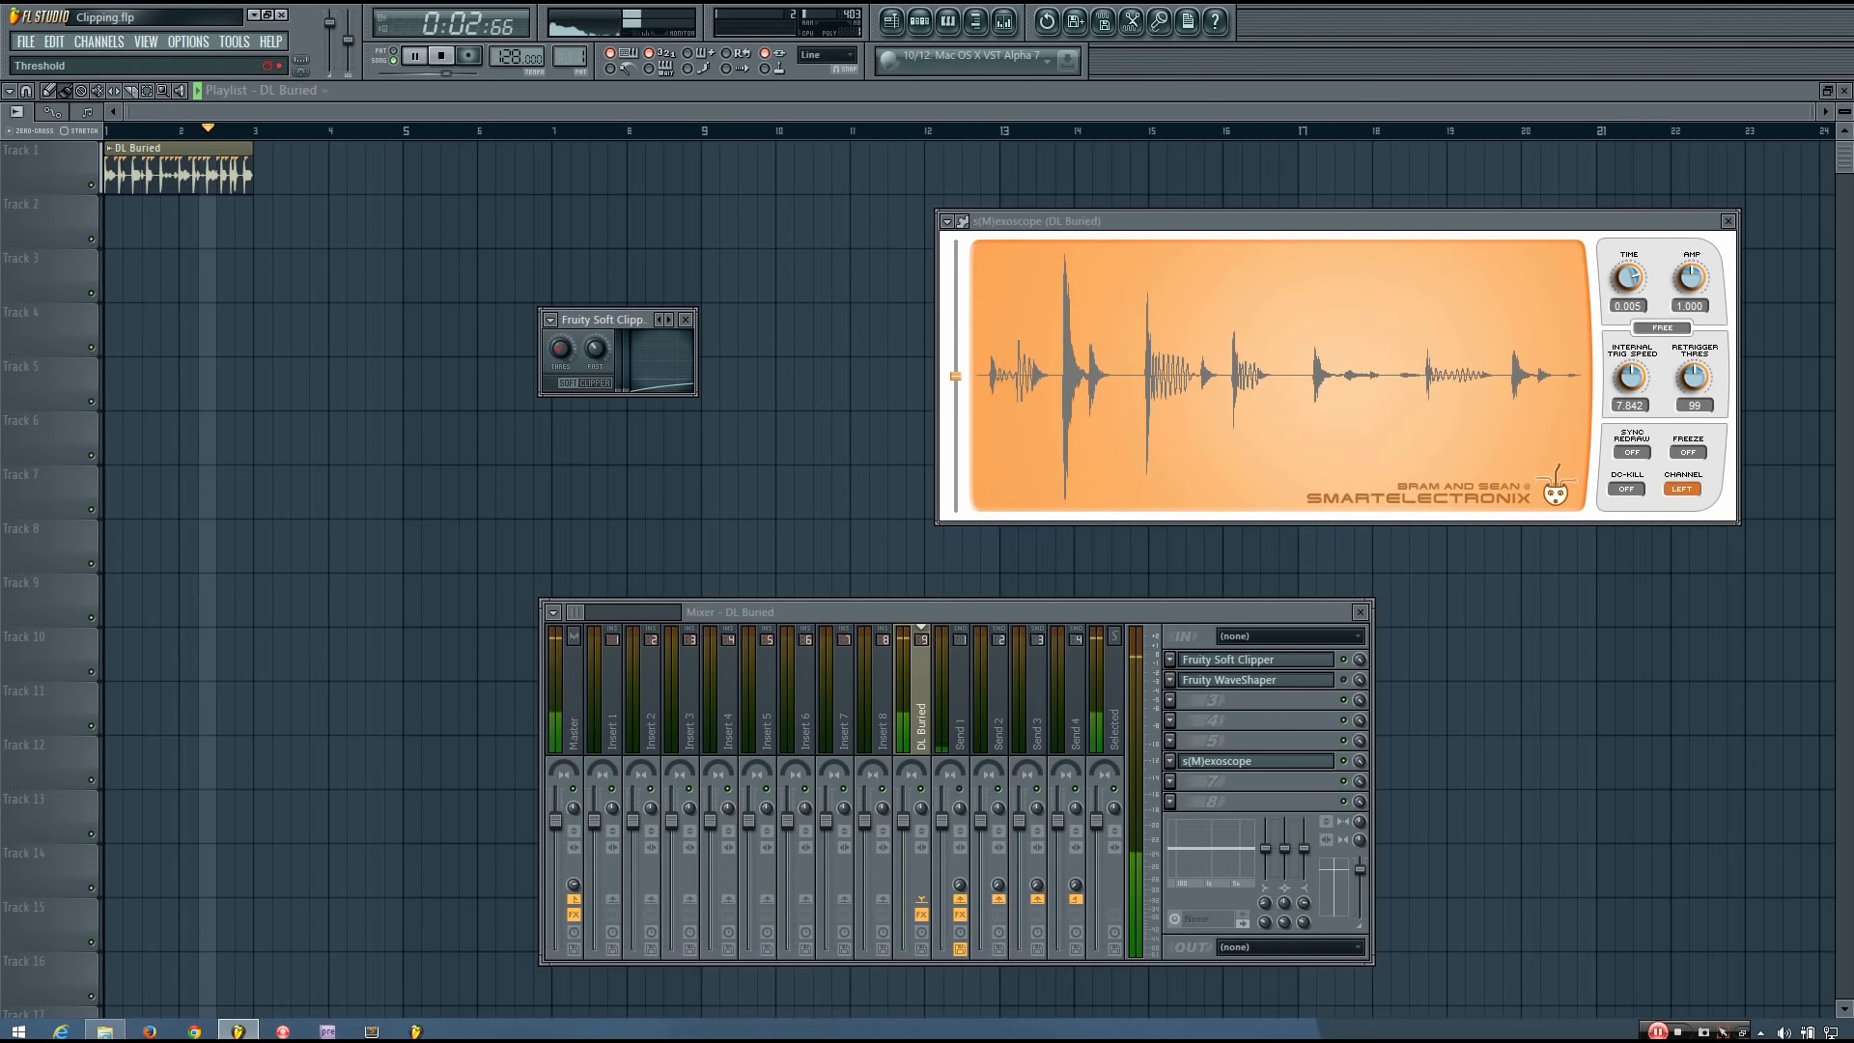
pyautogui.moveTo(592, 359); pyautogui.dragTo(592, 287)
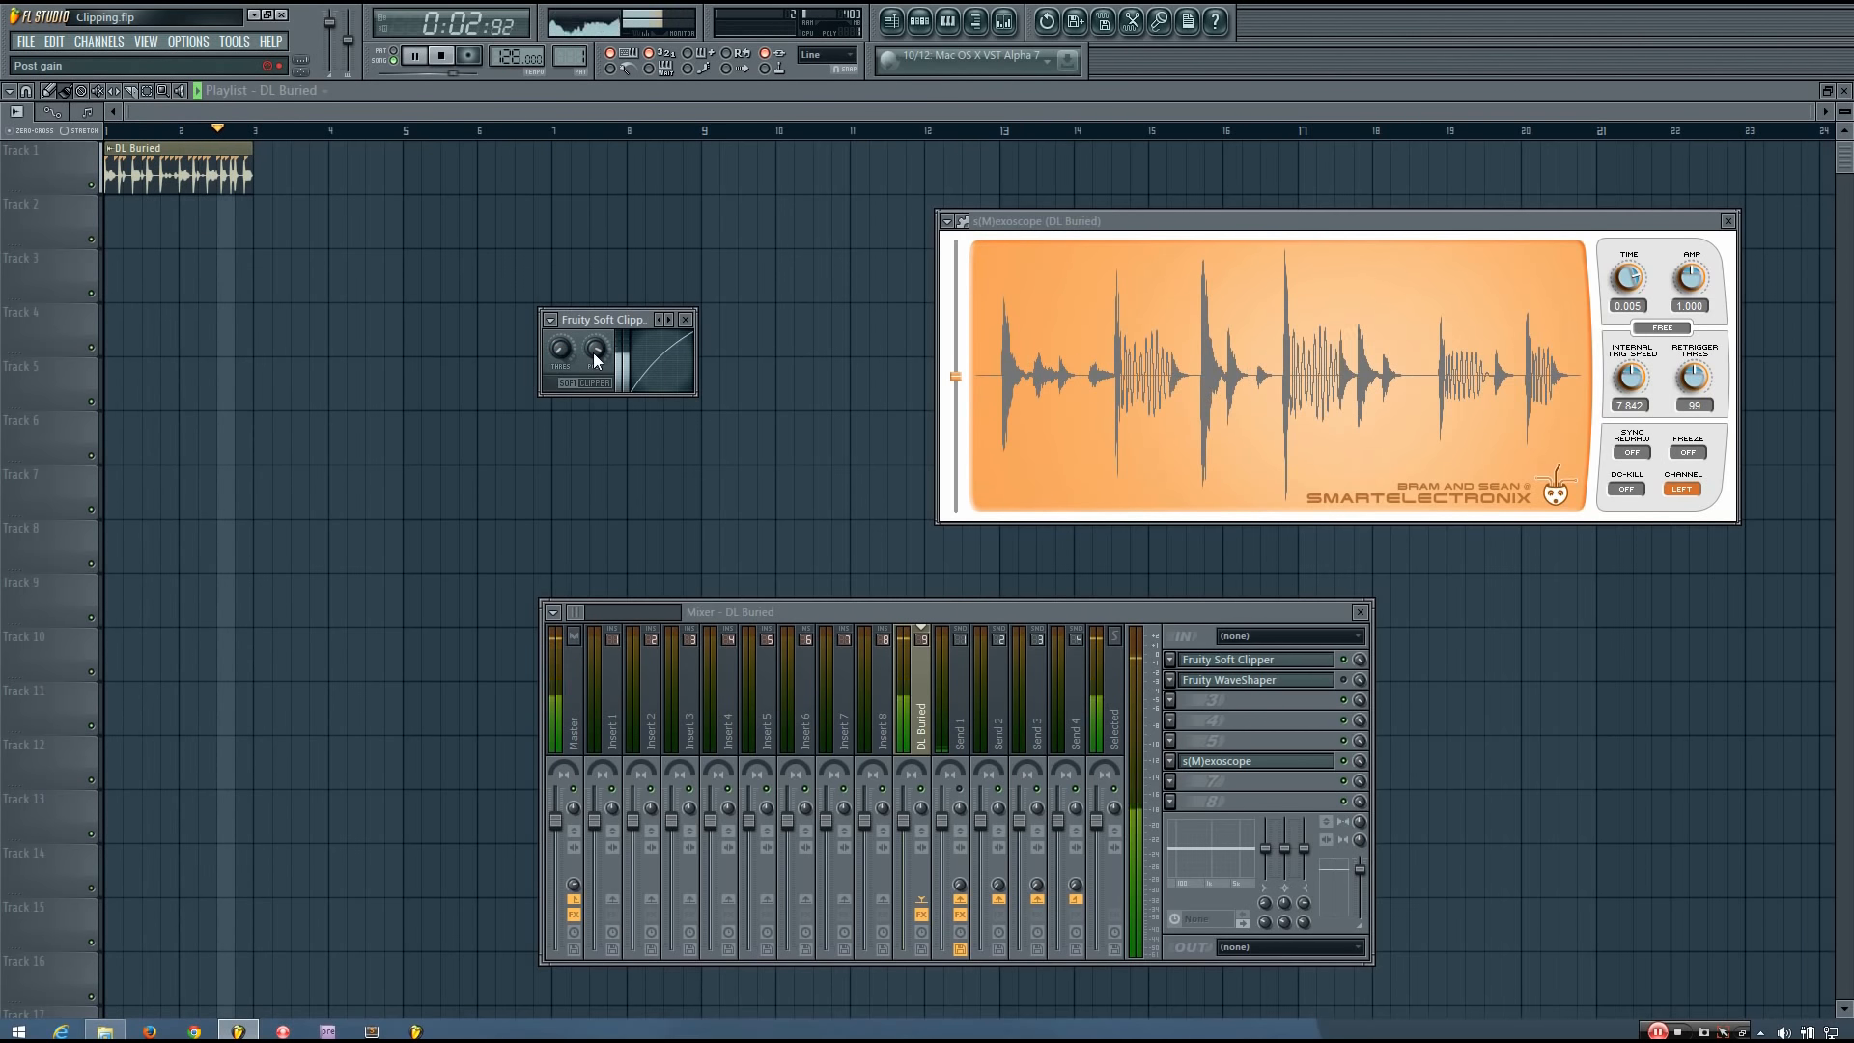
pyautogui.press('space')
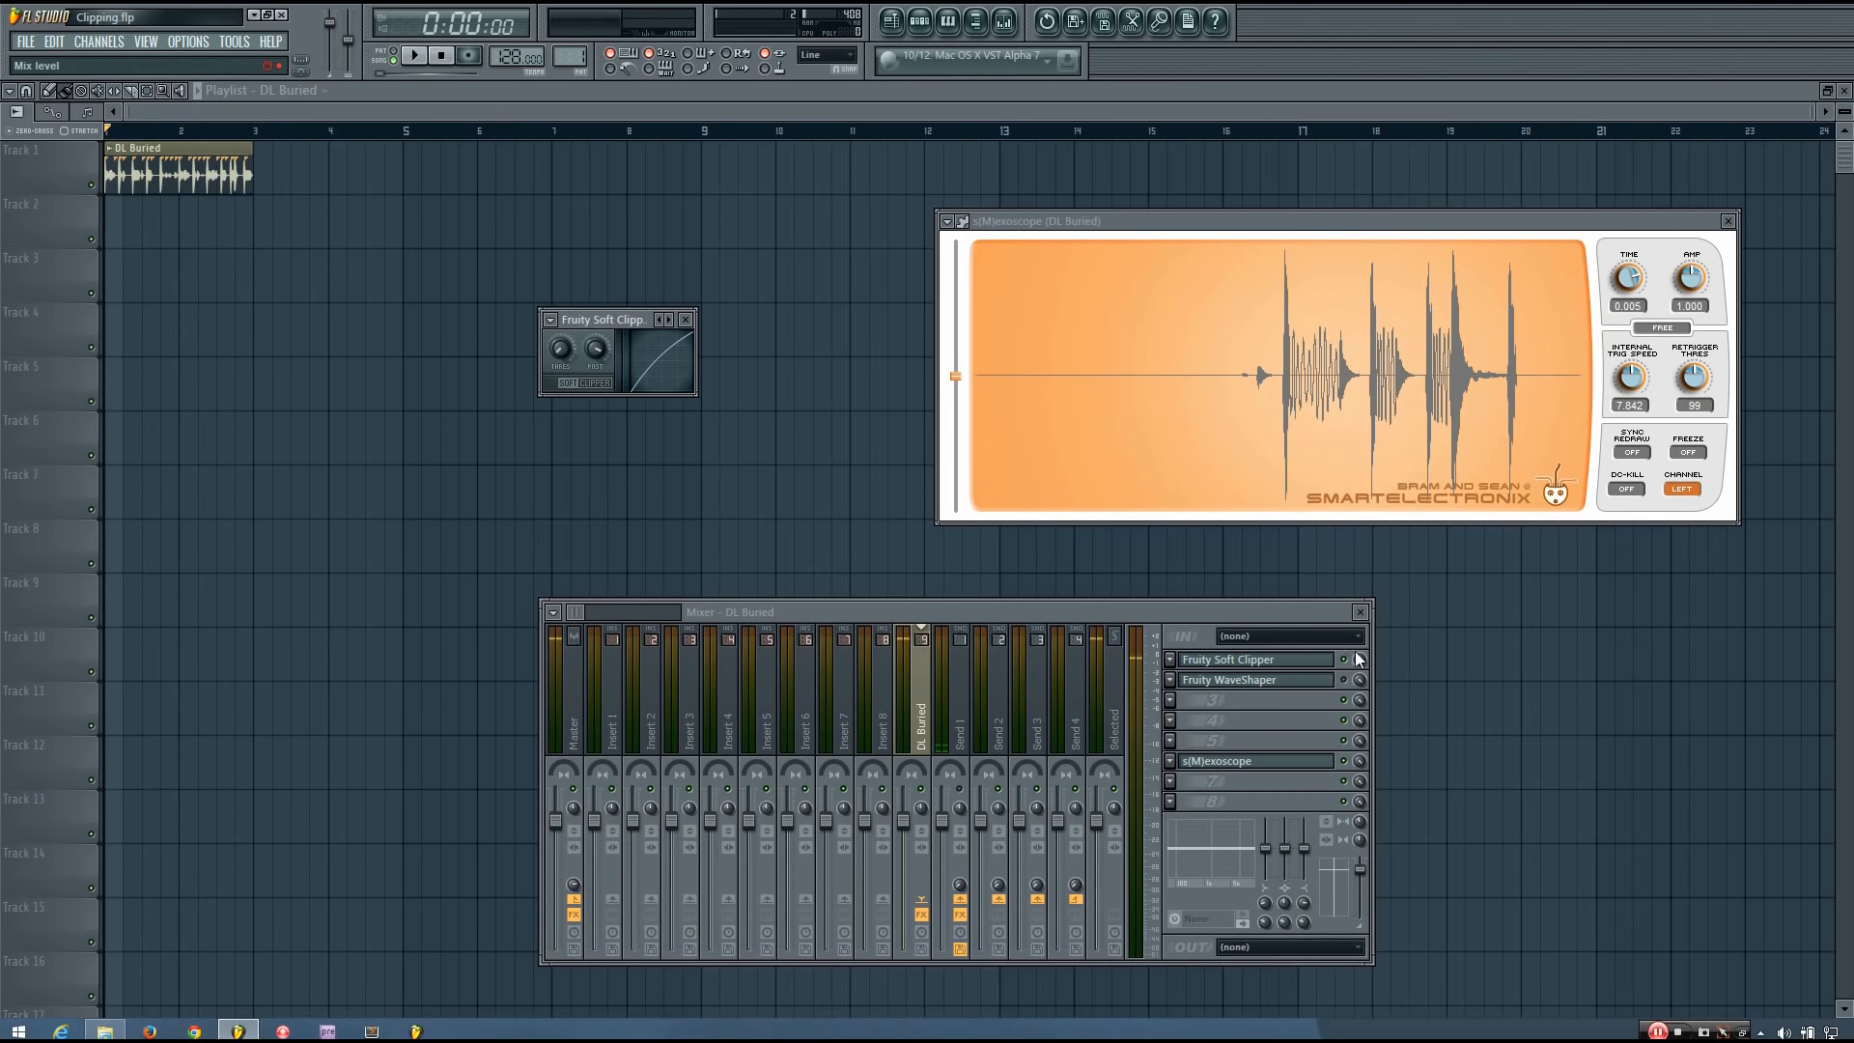
# Bypass the Soft Clipper and open the Fruity WaveShaper in its place.
pyautogui.click(1347, 659)
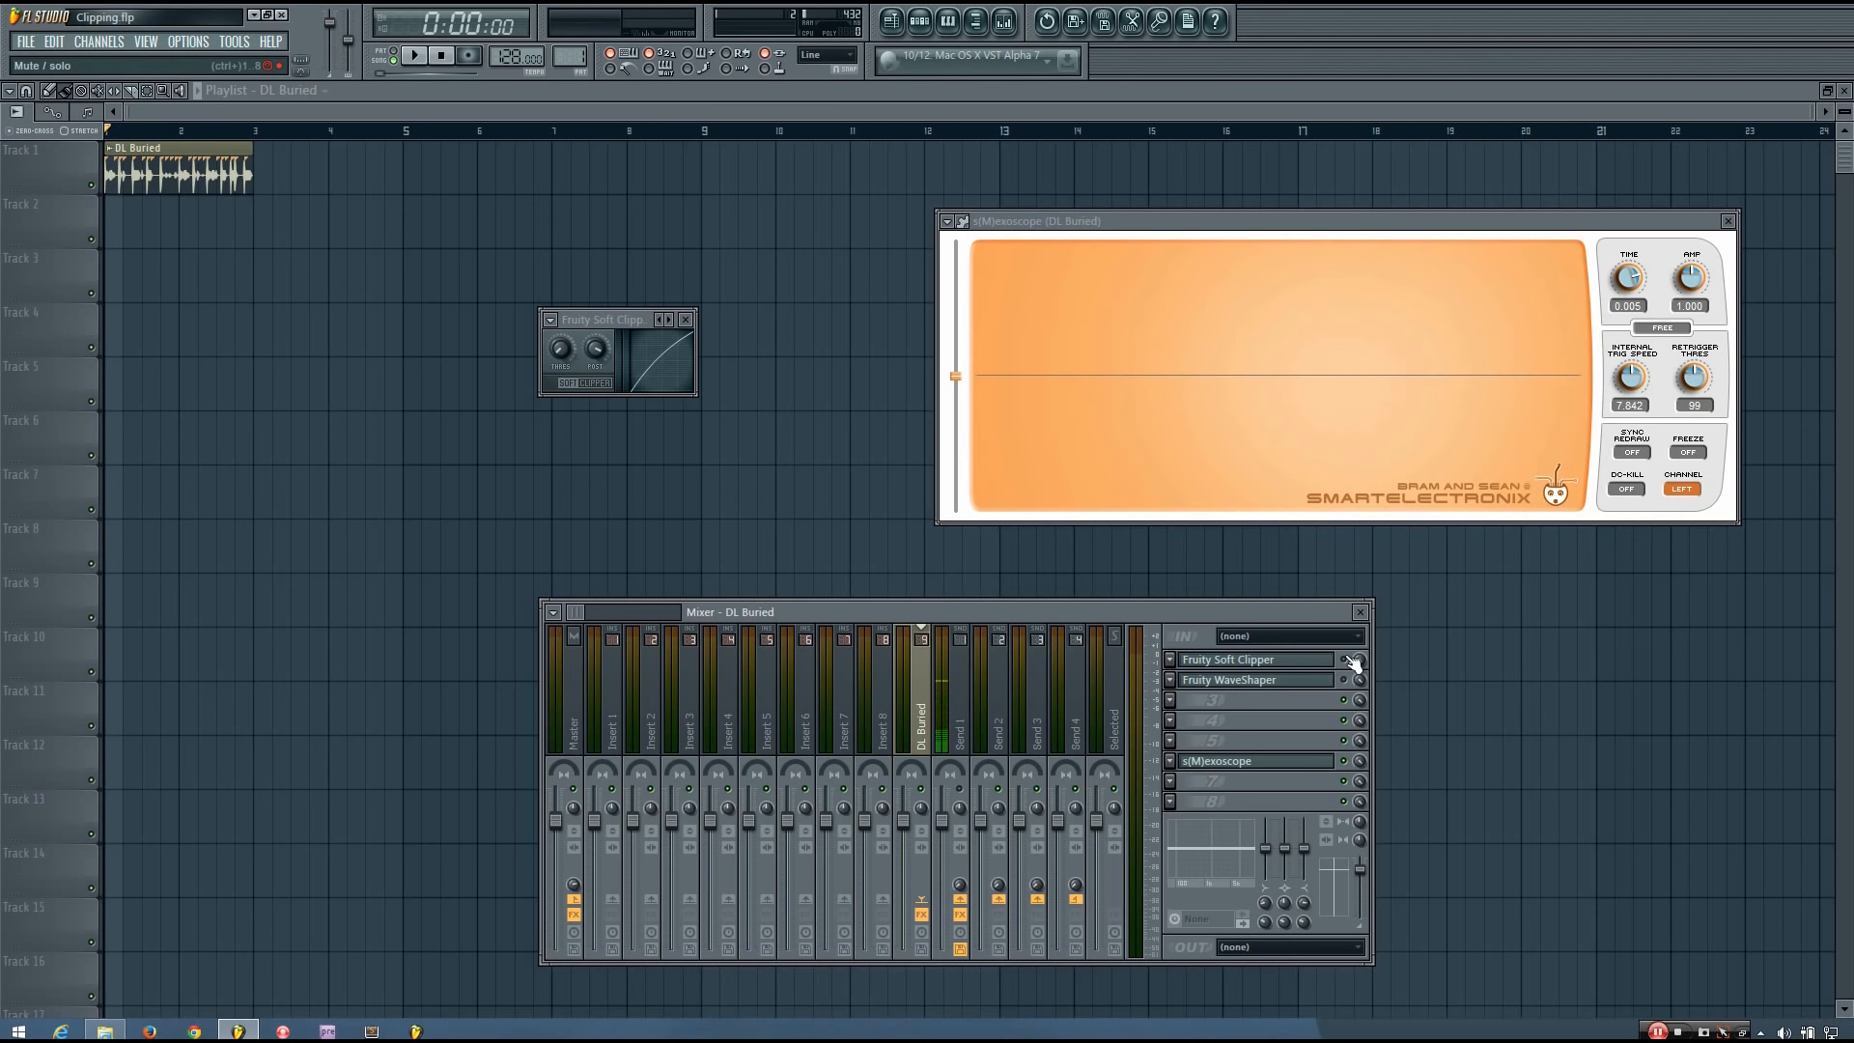
pyautogui.click(1309, 681)
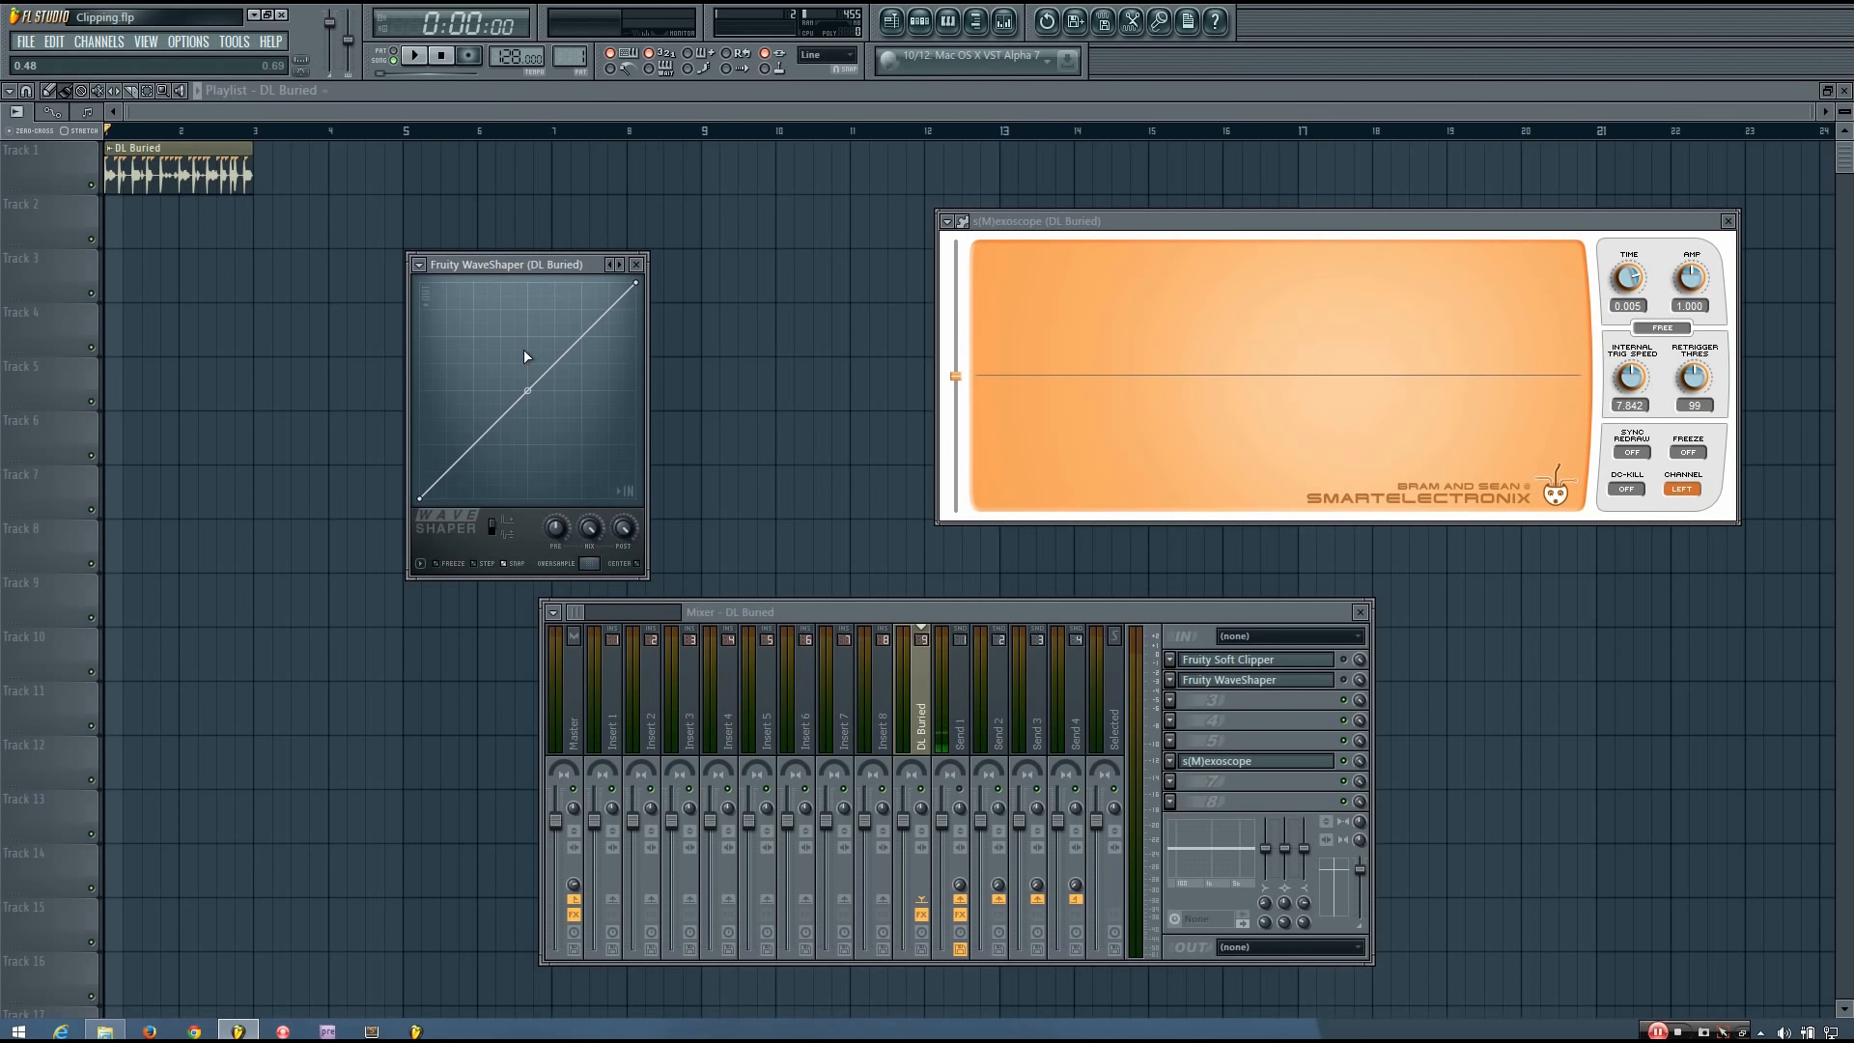
pyautogui.moveTo(539, 265); pyautogui.dragTo(560, 265)
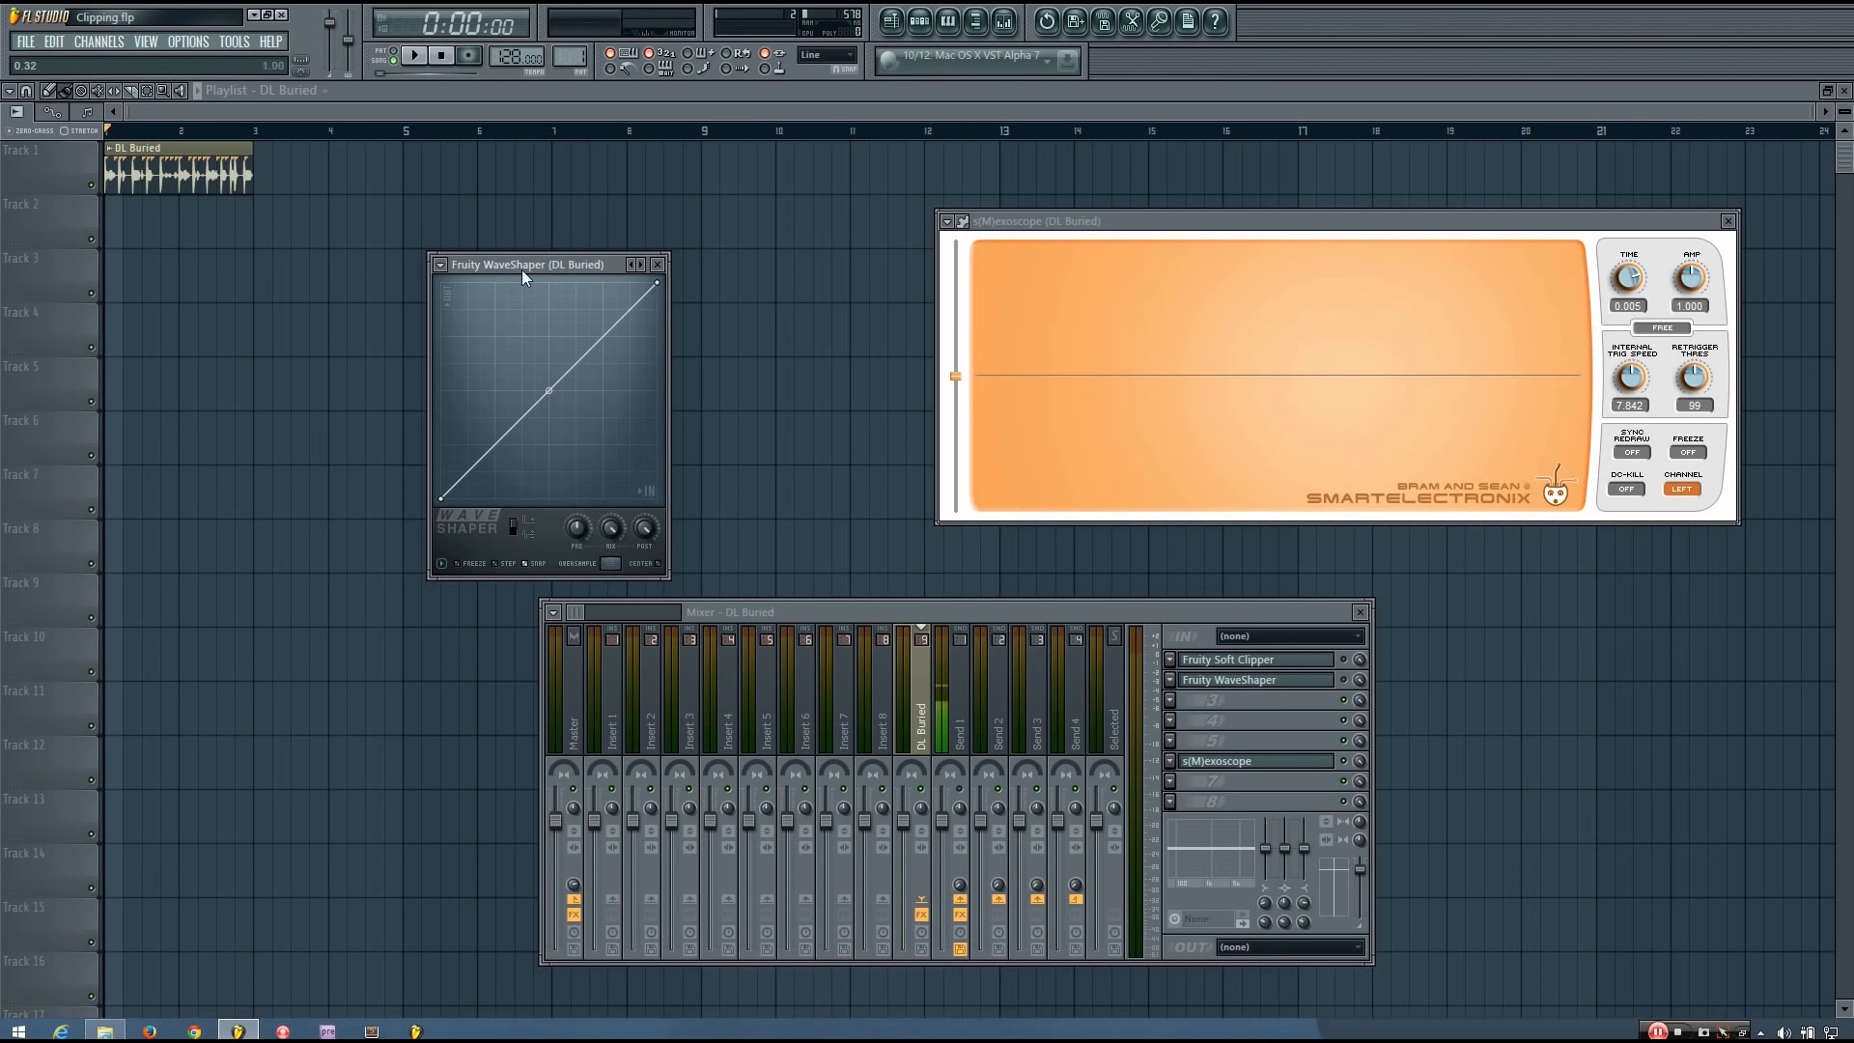
# Add a midpoint to the WaveShaper curve and lower the end point to 0.50, flattening the curve's upper half.
pyautogui.rightClick(563, 379)
pyautogui.moveTo(568, 382); pyautogui.dragTo(555, 388)
pyautogui.moveTo(657, 288); pyautogui.dragTo(675, 391)
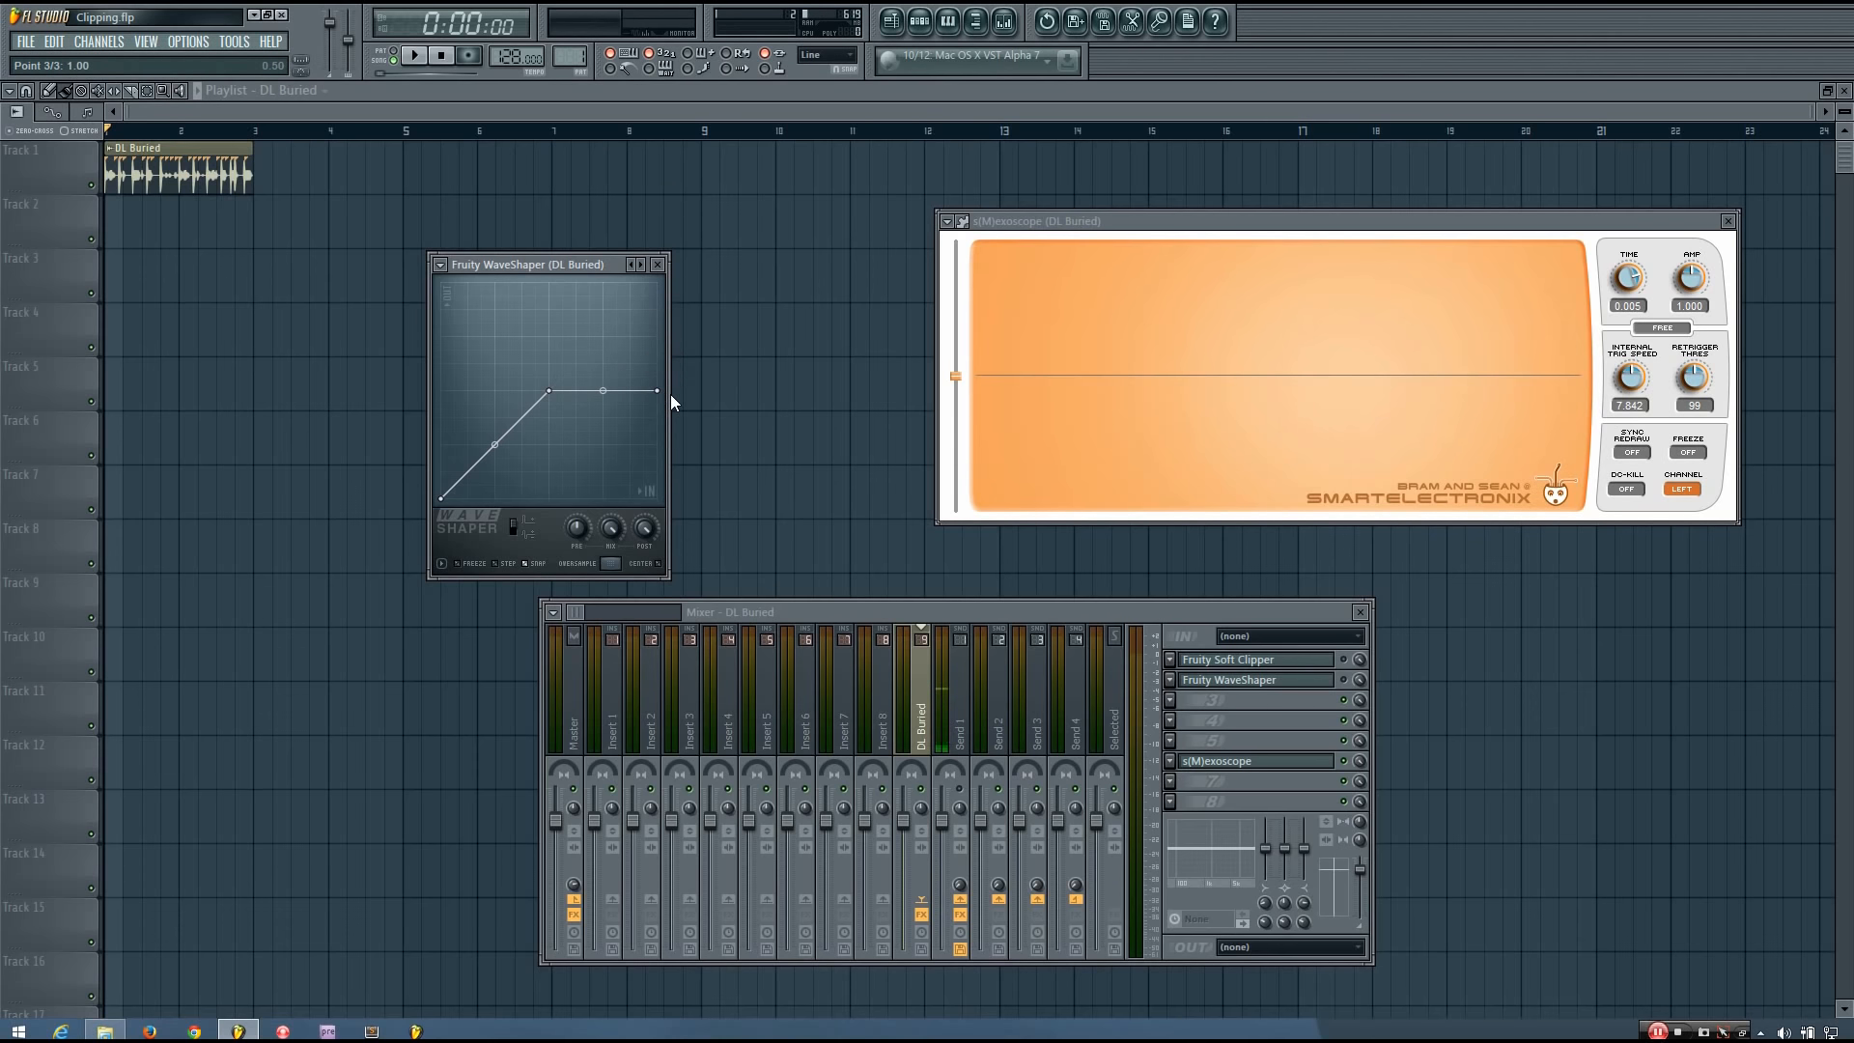
# Try the WaveShaper's clipping knee at about 0.7 and then 0.31, levelling the end point with it.
pyautogui.moveTo(548, 390); pyautogui.dragTo(687, 352)
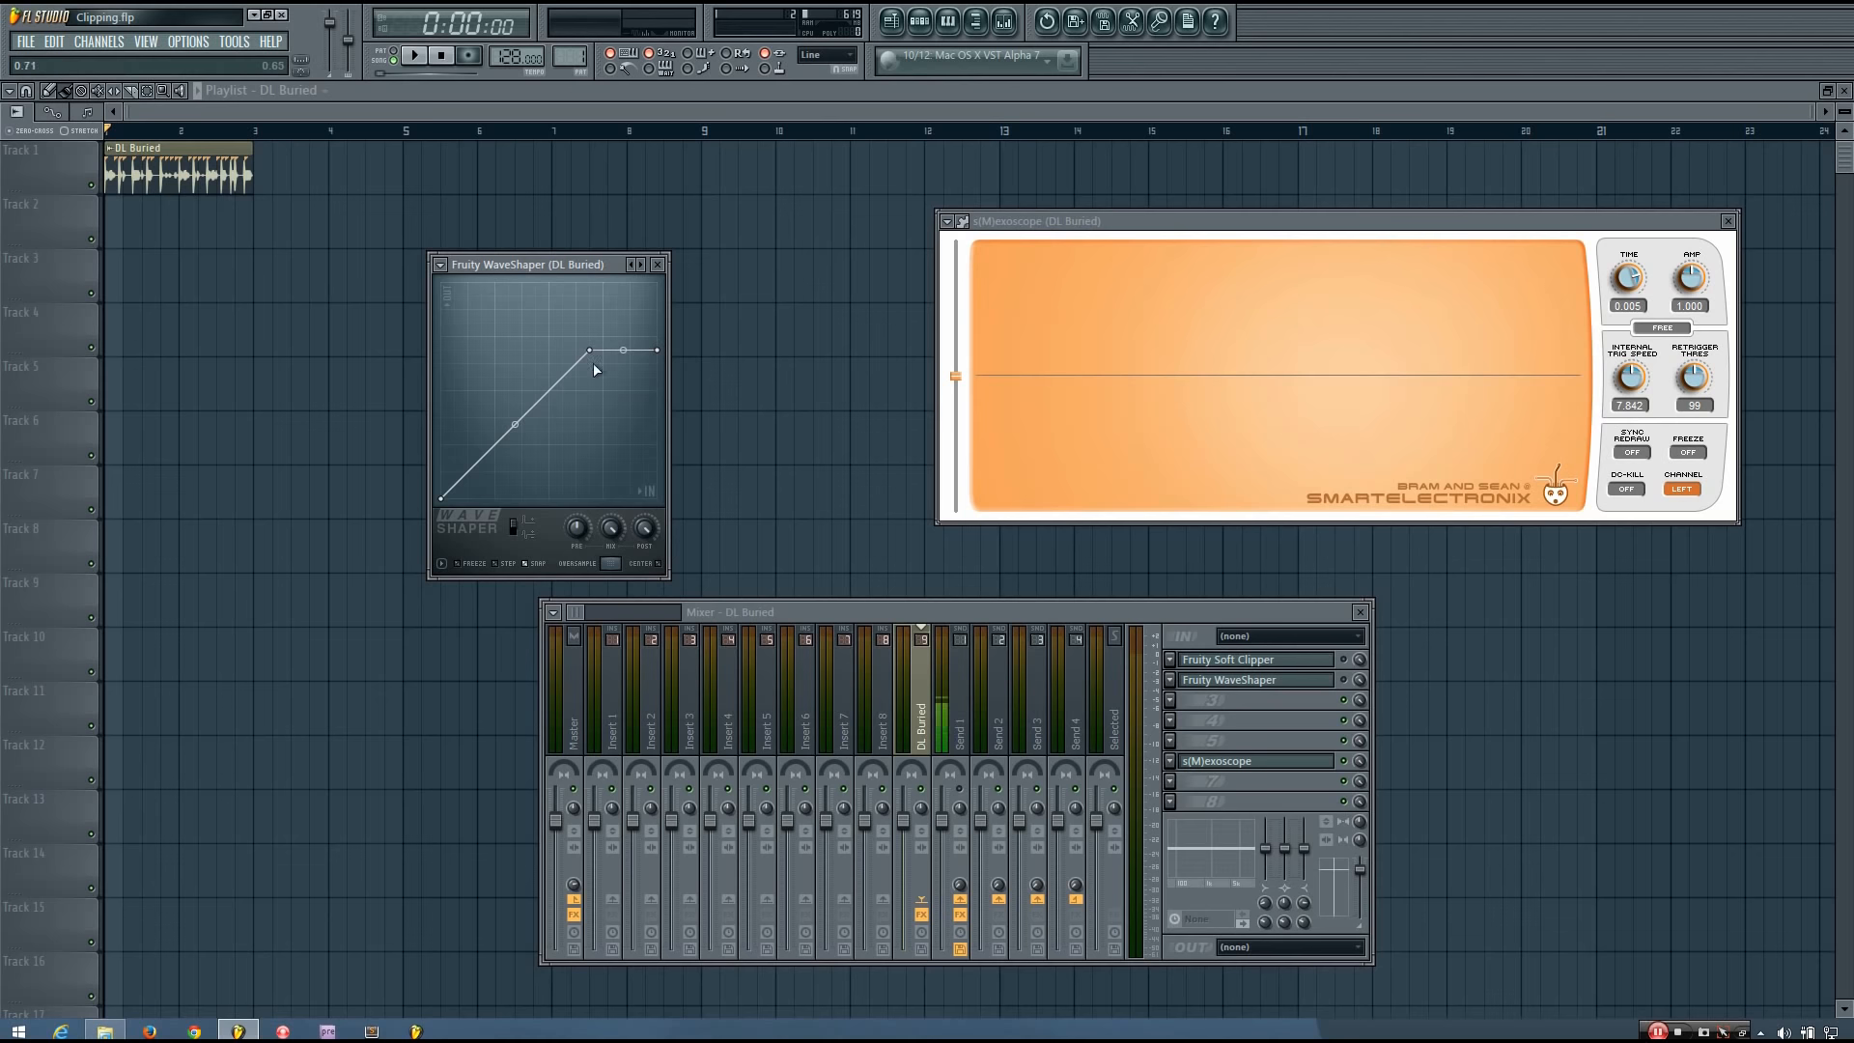
pyautogui.moveTo(593, 352); pyautogui.dragTo(513, 430)
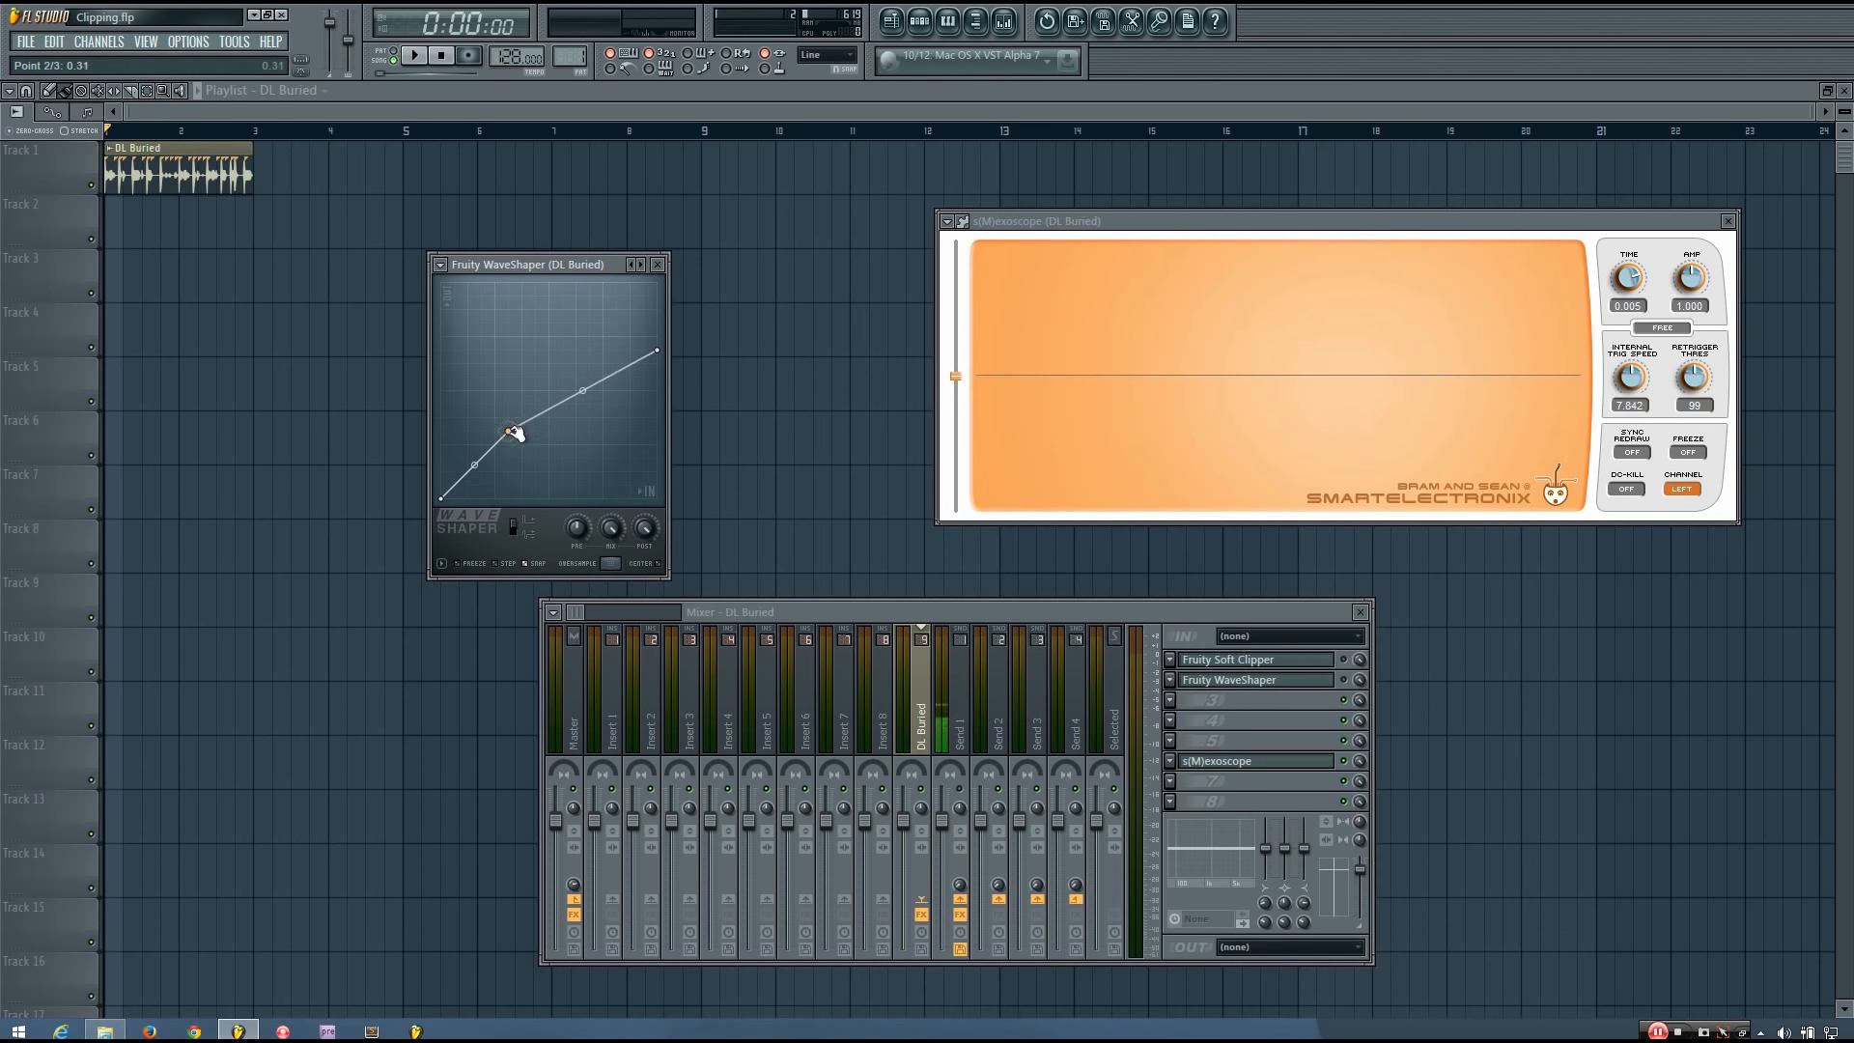
pyautogui.moveTo(660, 357); pyautogui.dragTo(661, 435)
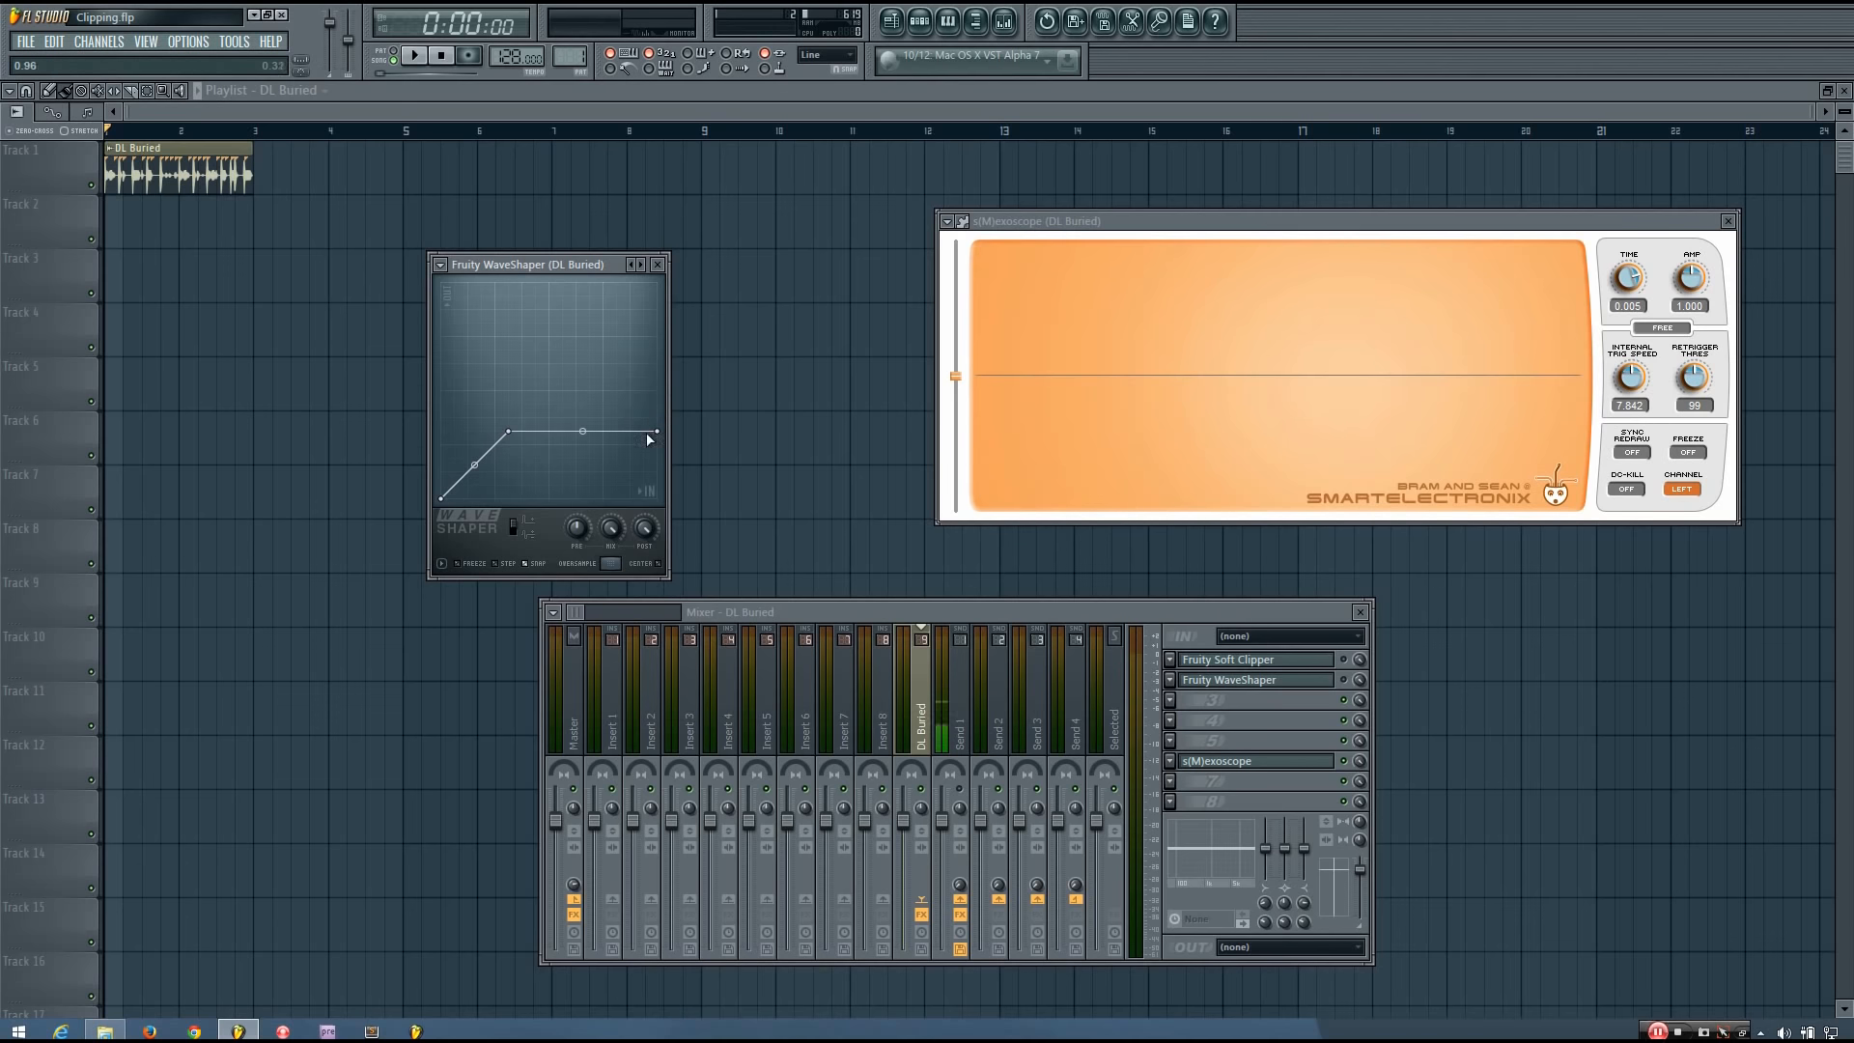
# Raise the WaveShaper's knee and end point to about 0.94 and play the loop, watching the repositioned oscilloscope.
pyautogui.moveTo(563, 384); pyautogui.dragTo(619, 329)
pyautogui.moveTo(657, 428); pyautogui.dragTo(686, 299)
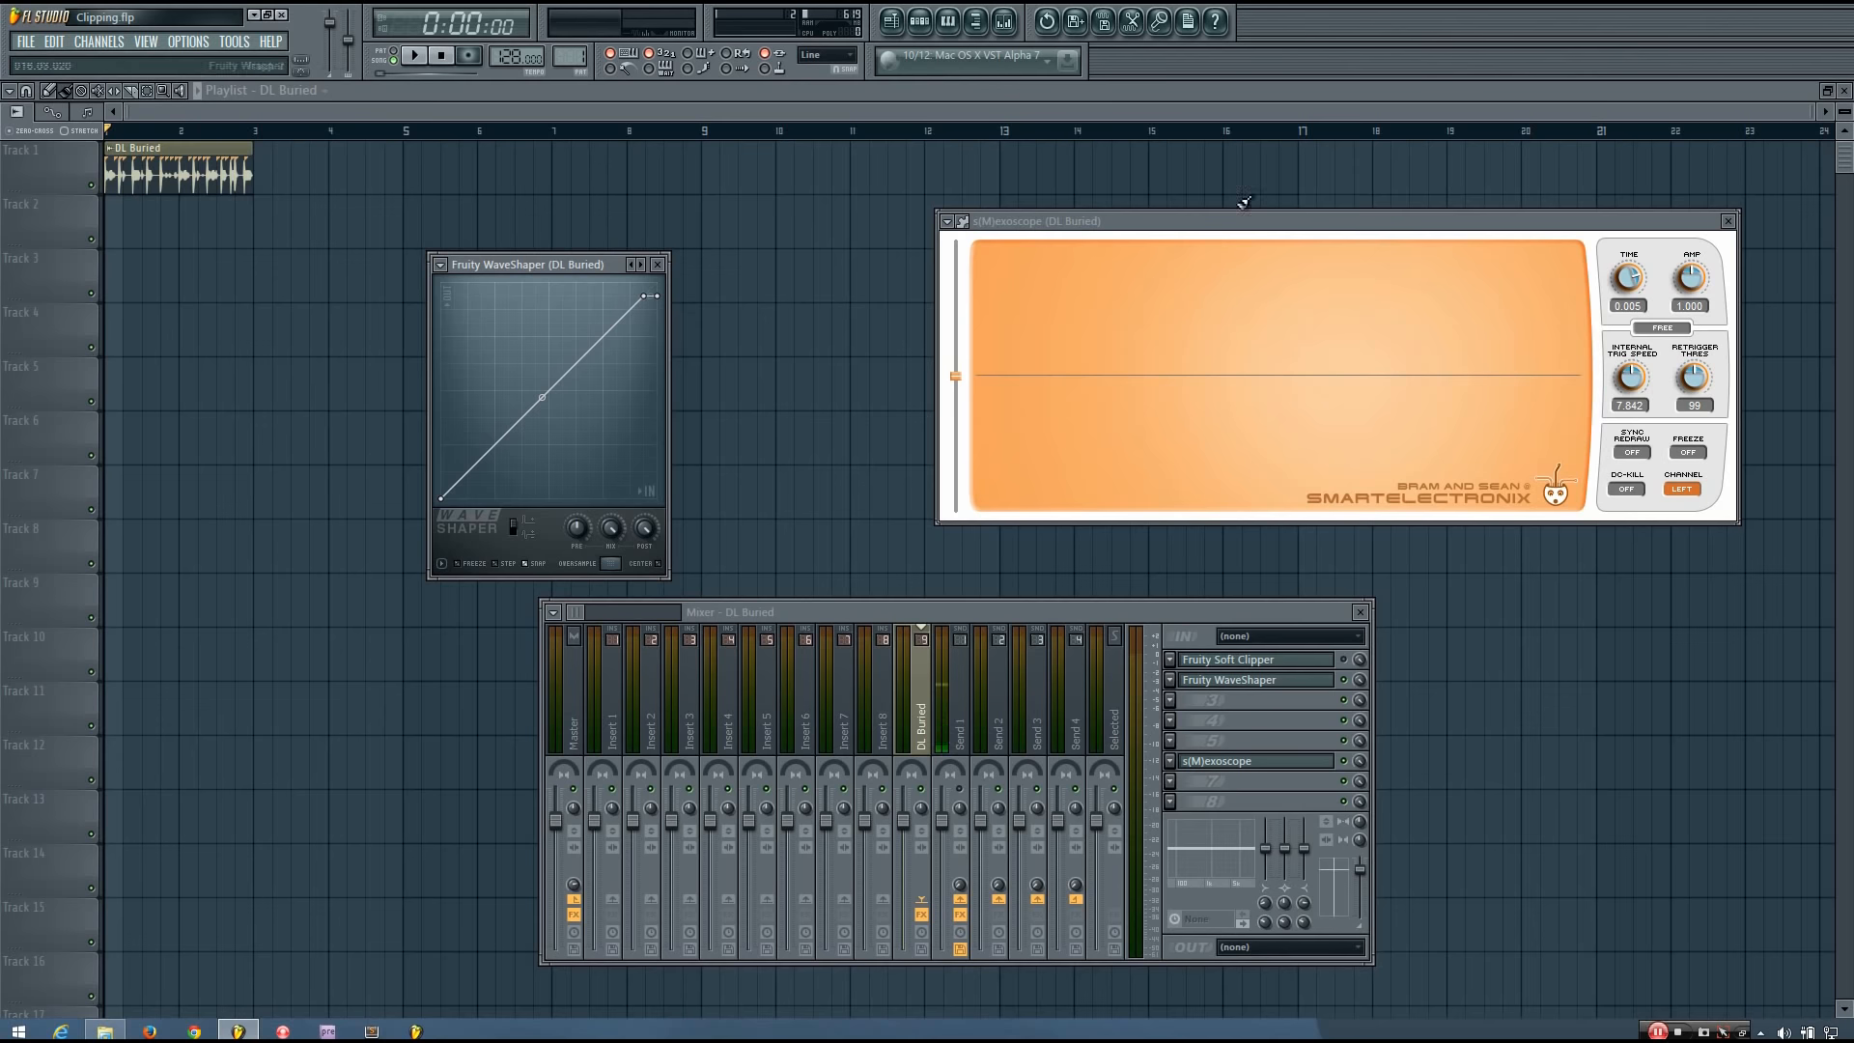
pyautogui.moveTo(1244, 222); pyautogui.dragTo(1204, 211)
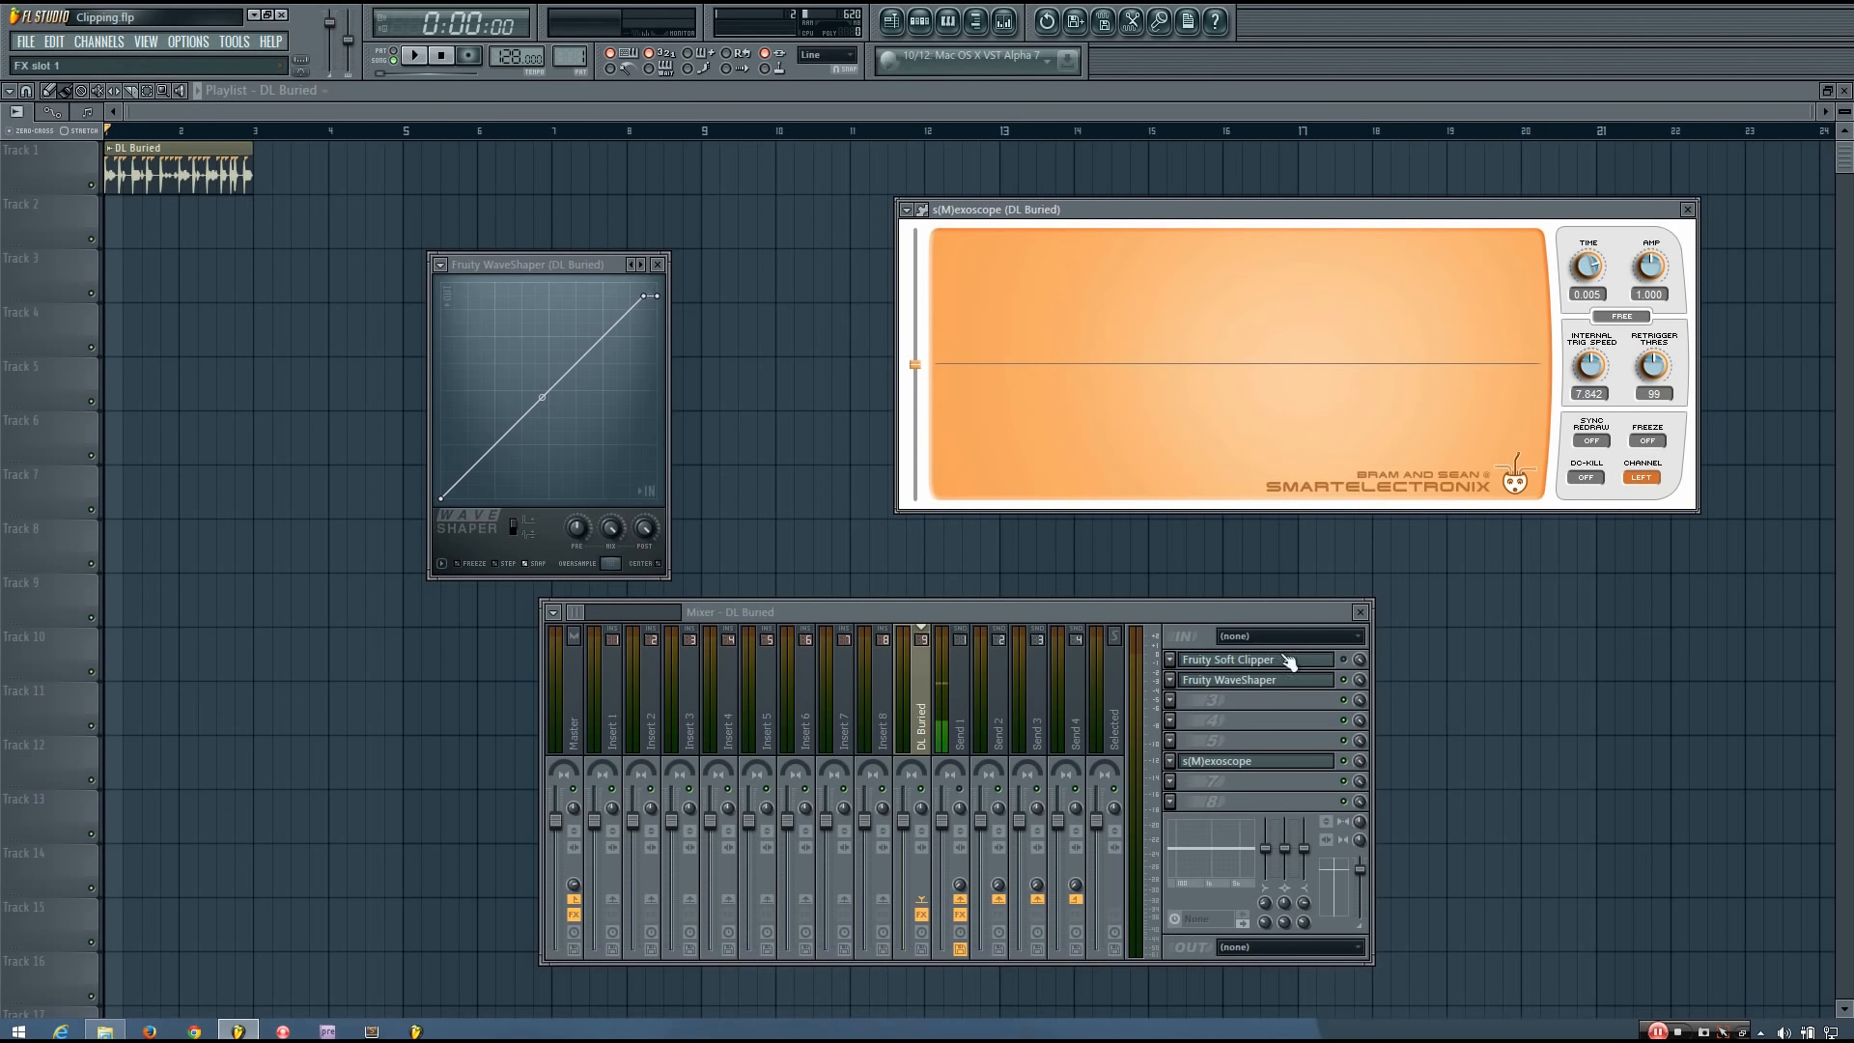
pyautogui.press('space')
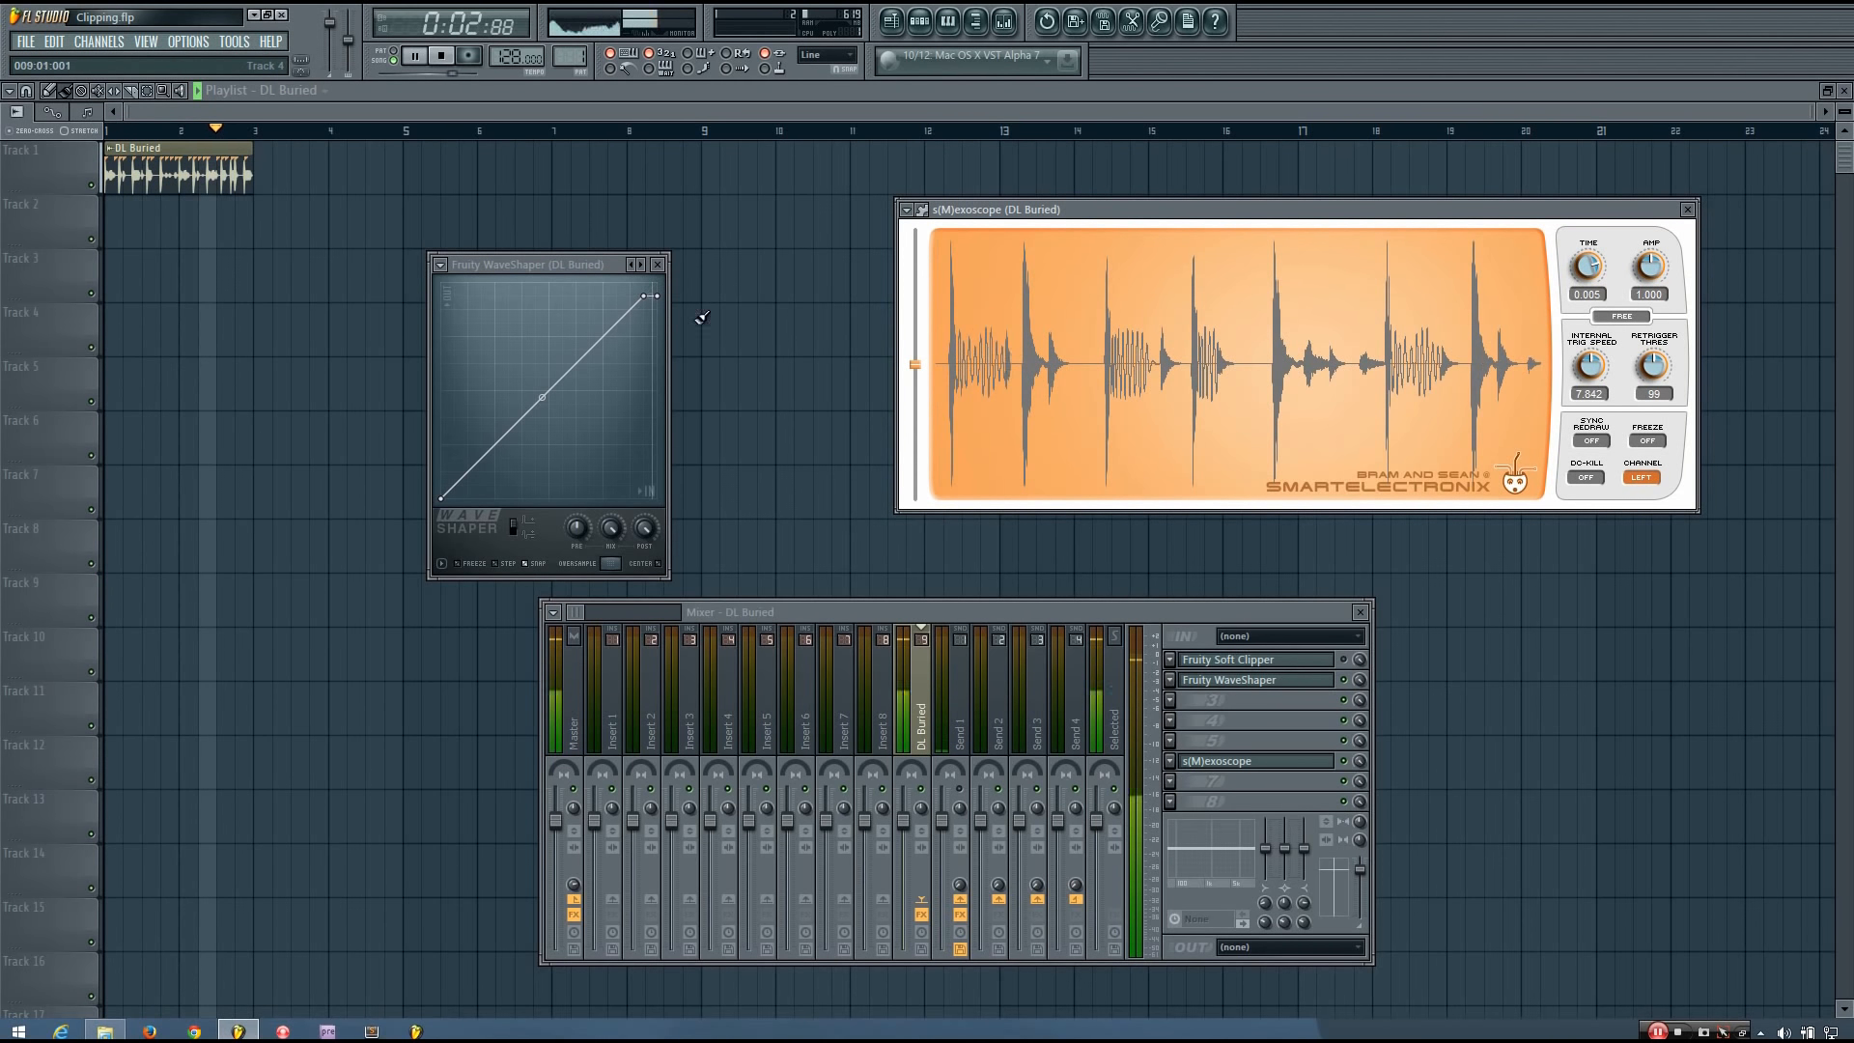
pyautogui.press('space')
# Lower the WaveShaper's knee and end point to roughly 0.6 and play the clipped loop.
pyautogui.moveTo(651, 301); pyautogui.dragTo(579, 365)
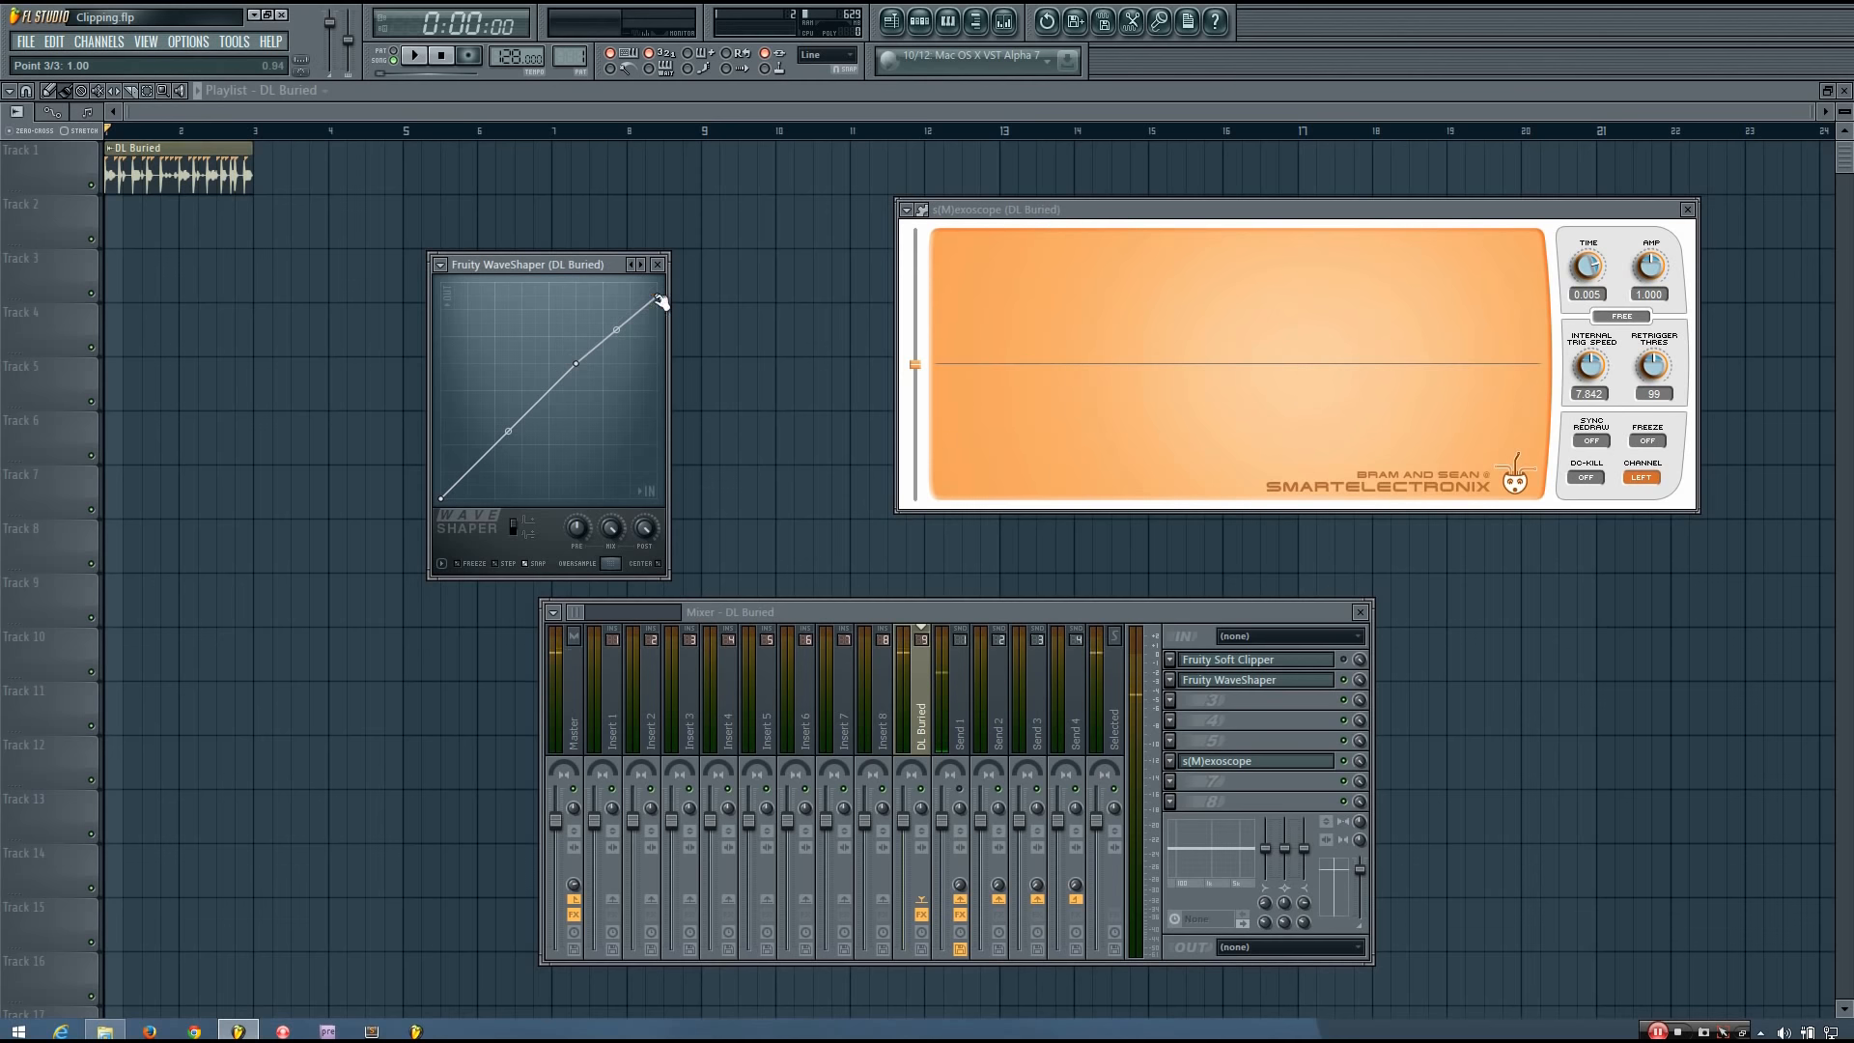
pyautogui.moveTo(659, 296); pyautogui.dragTo(671, 363)
pyautogui.press('space')
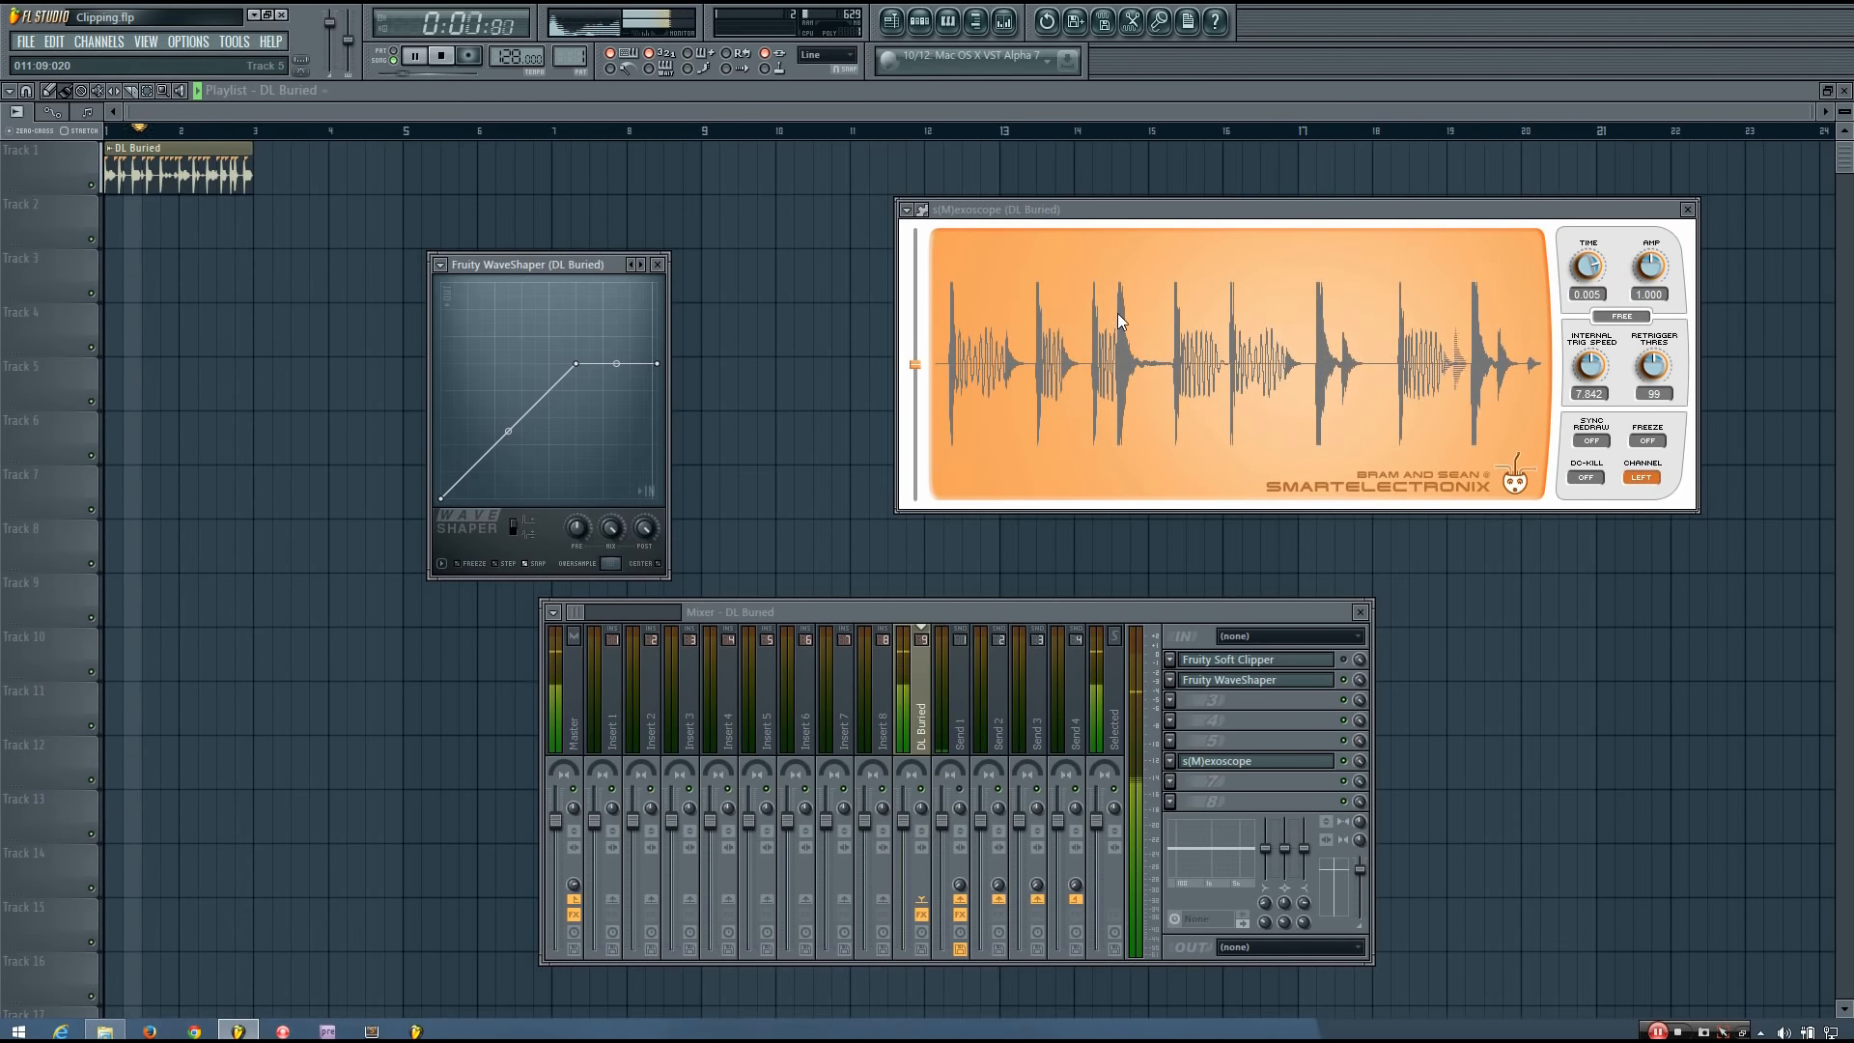
pyautogui.press('space')
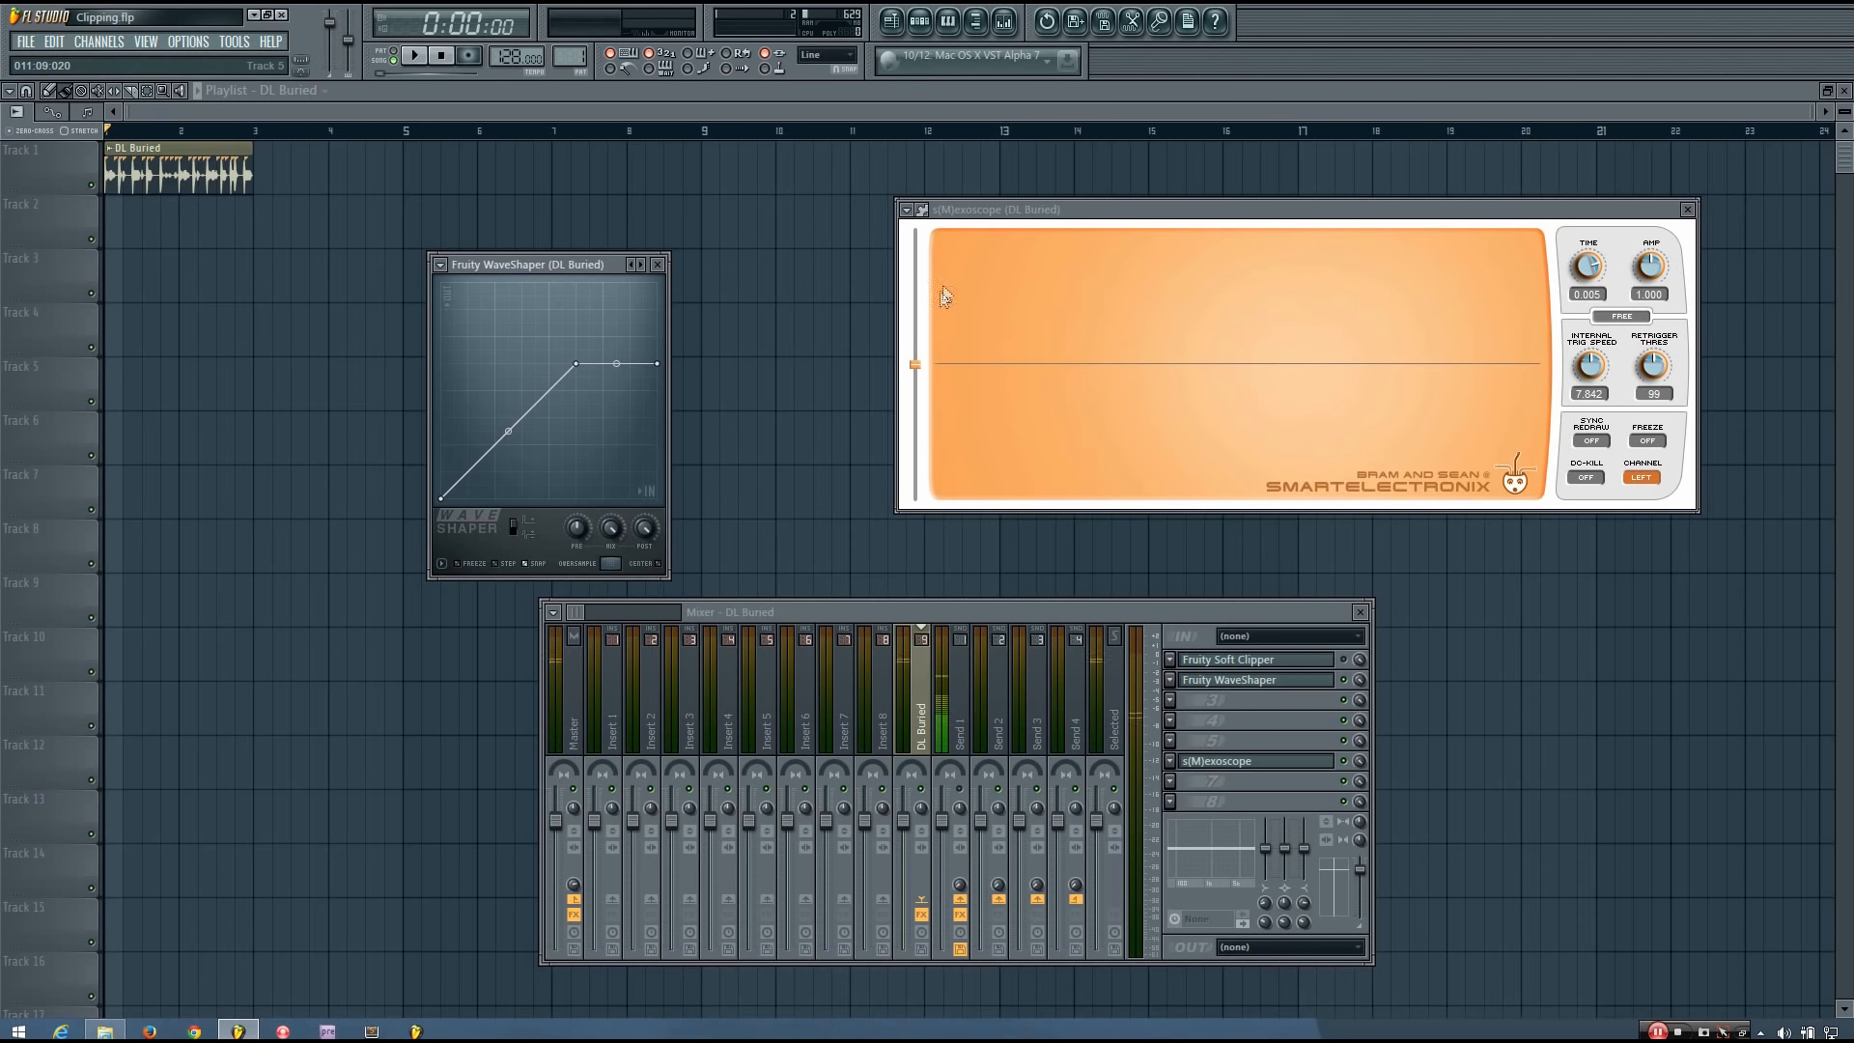
# Replay the loop to compare it with and without the WaveShaper's clipping.
pyautogui.press('space')
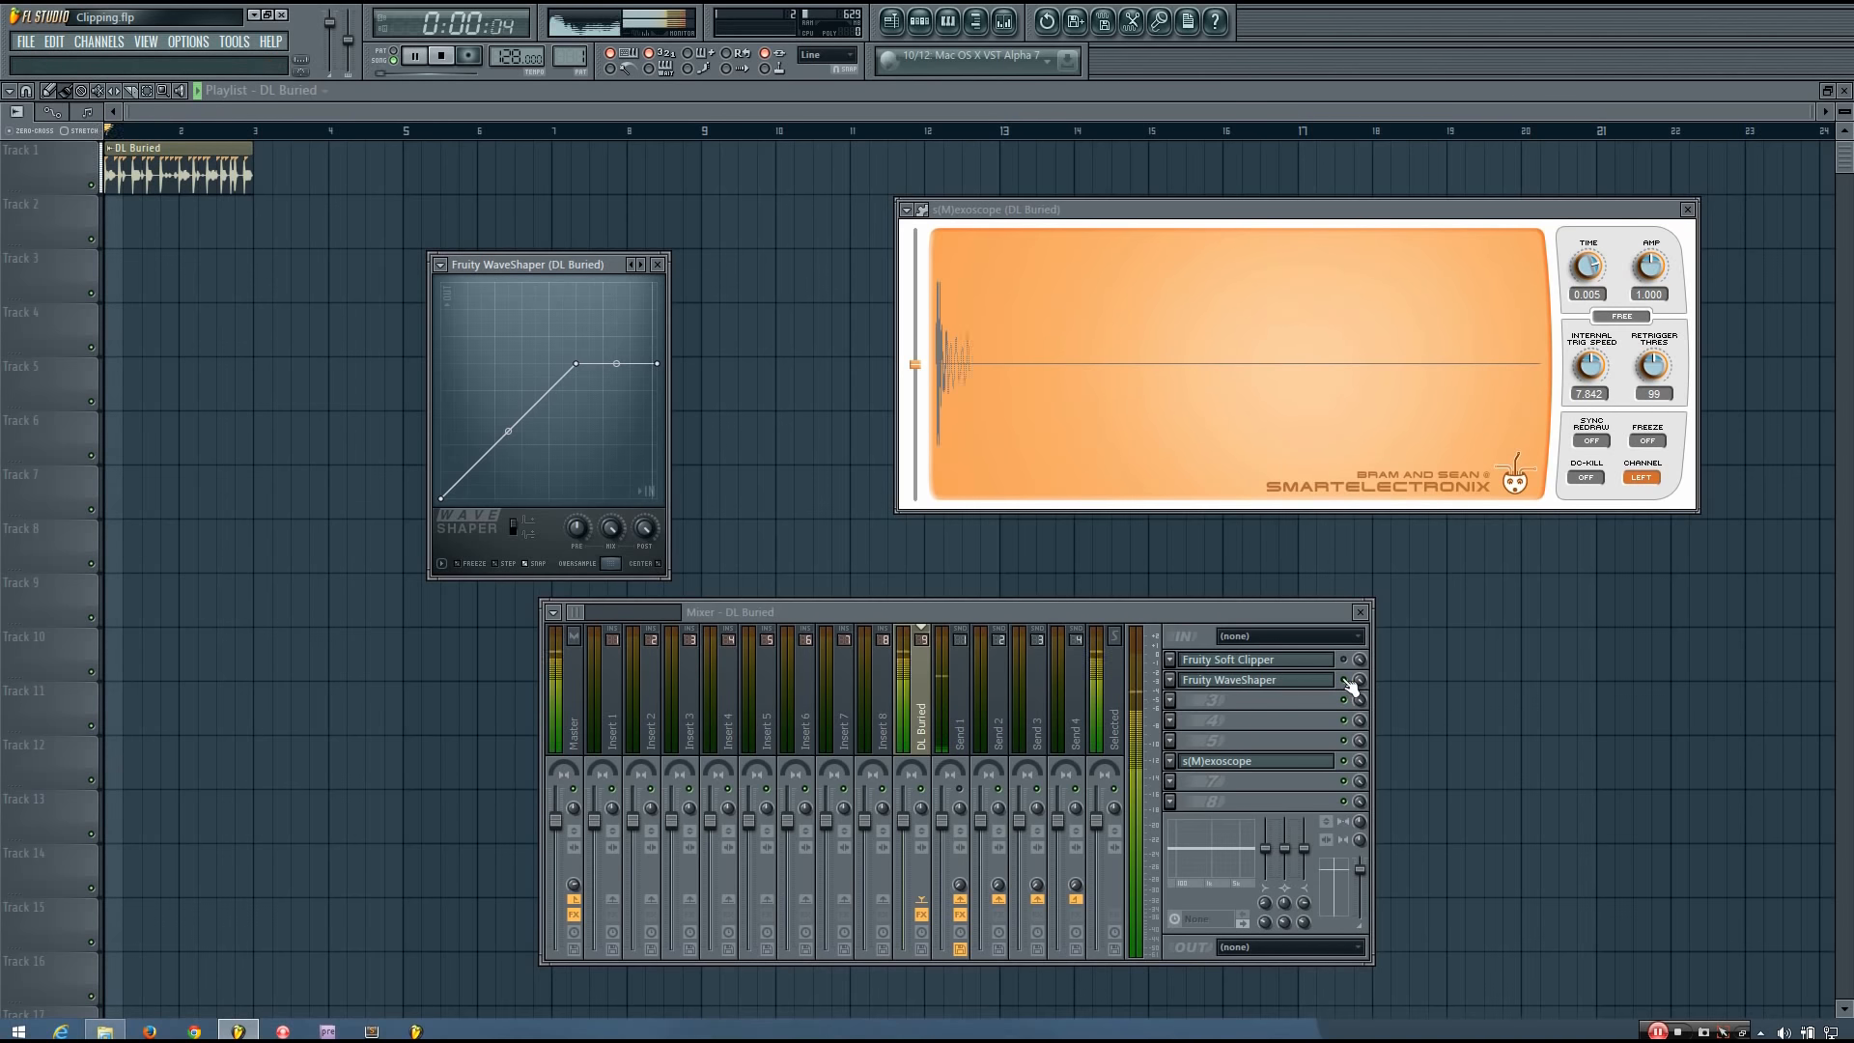
pyautogui.press('space')
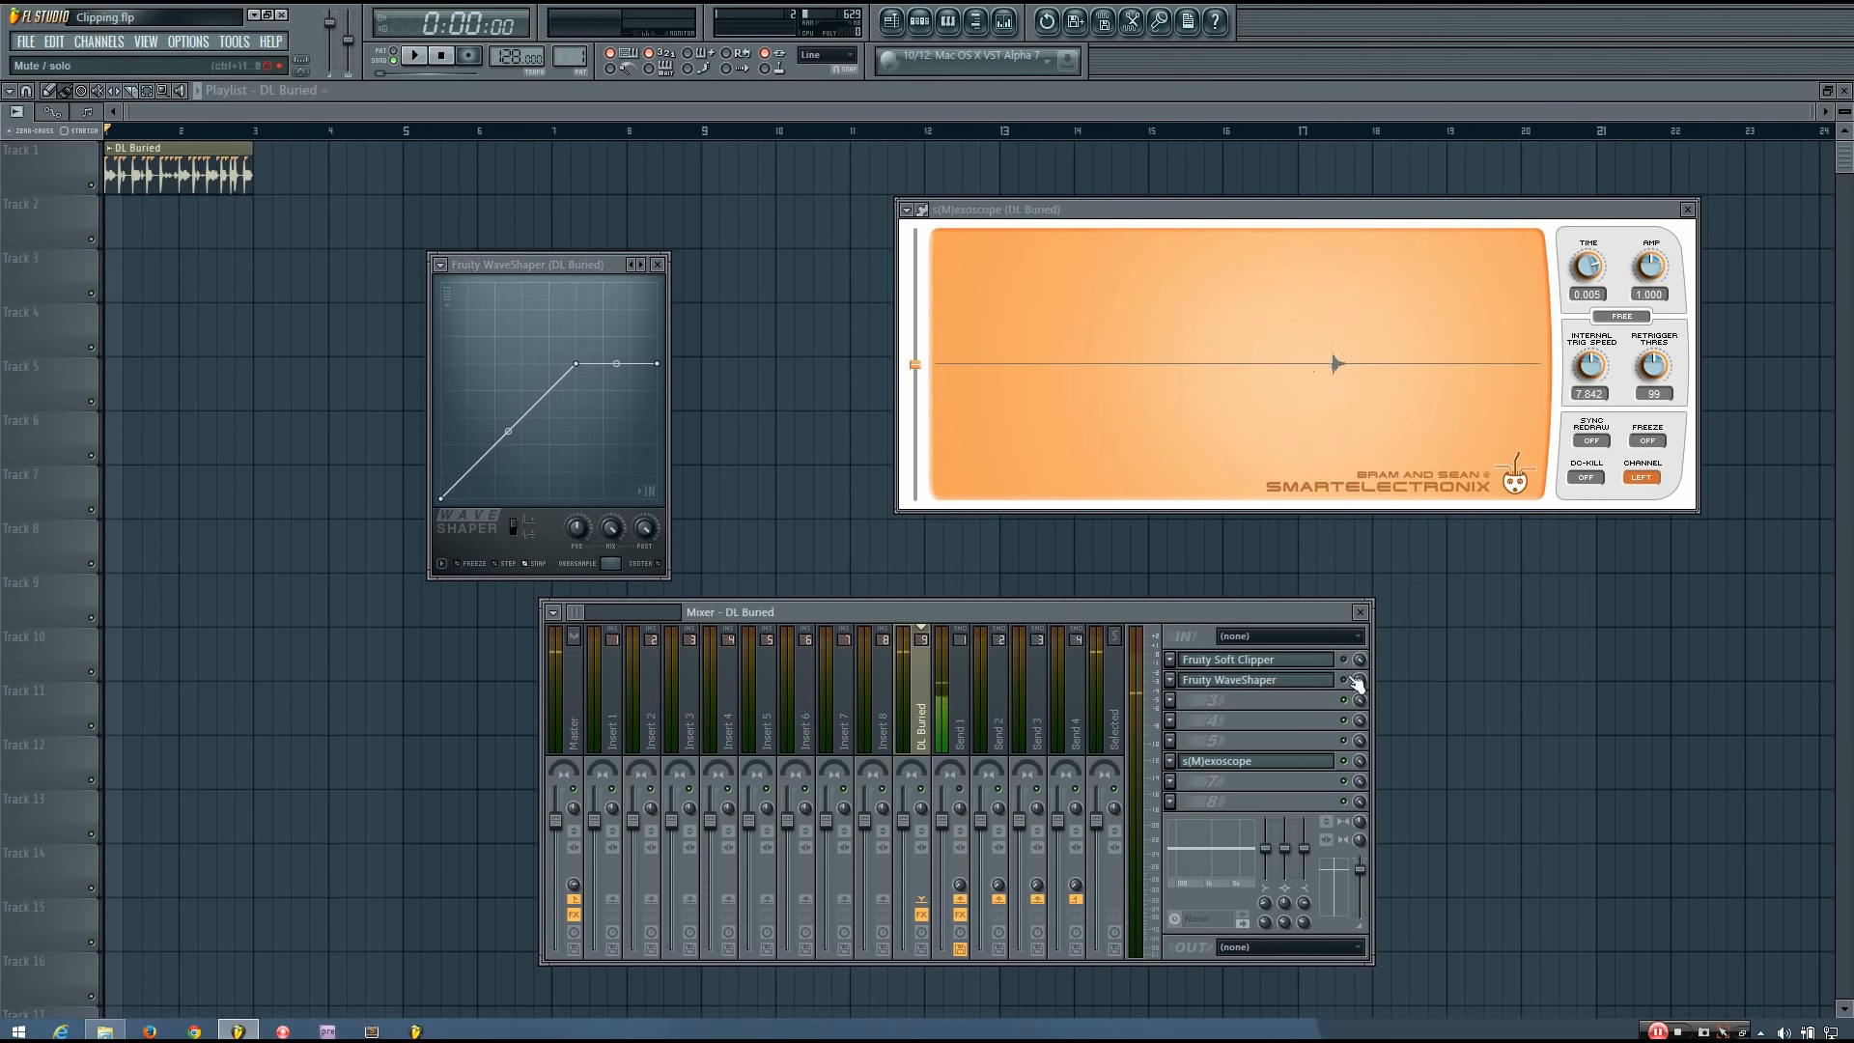
pyautogui.press('space')
pyautogui.press('space')
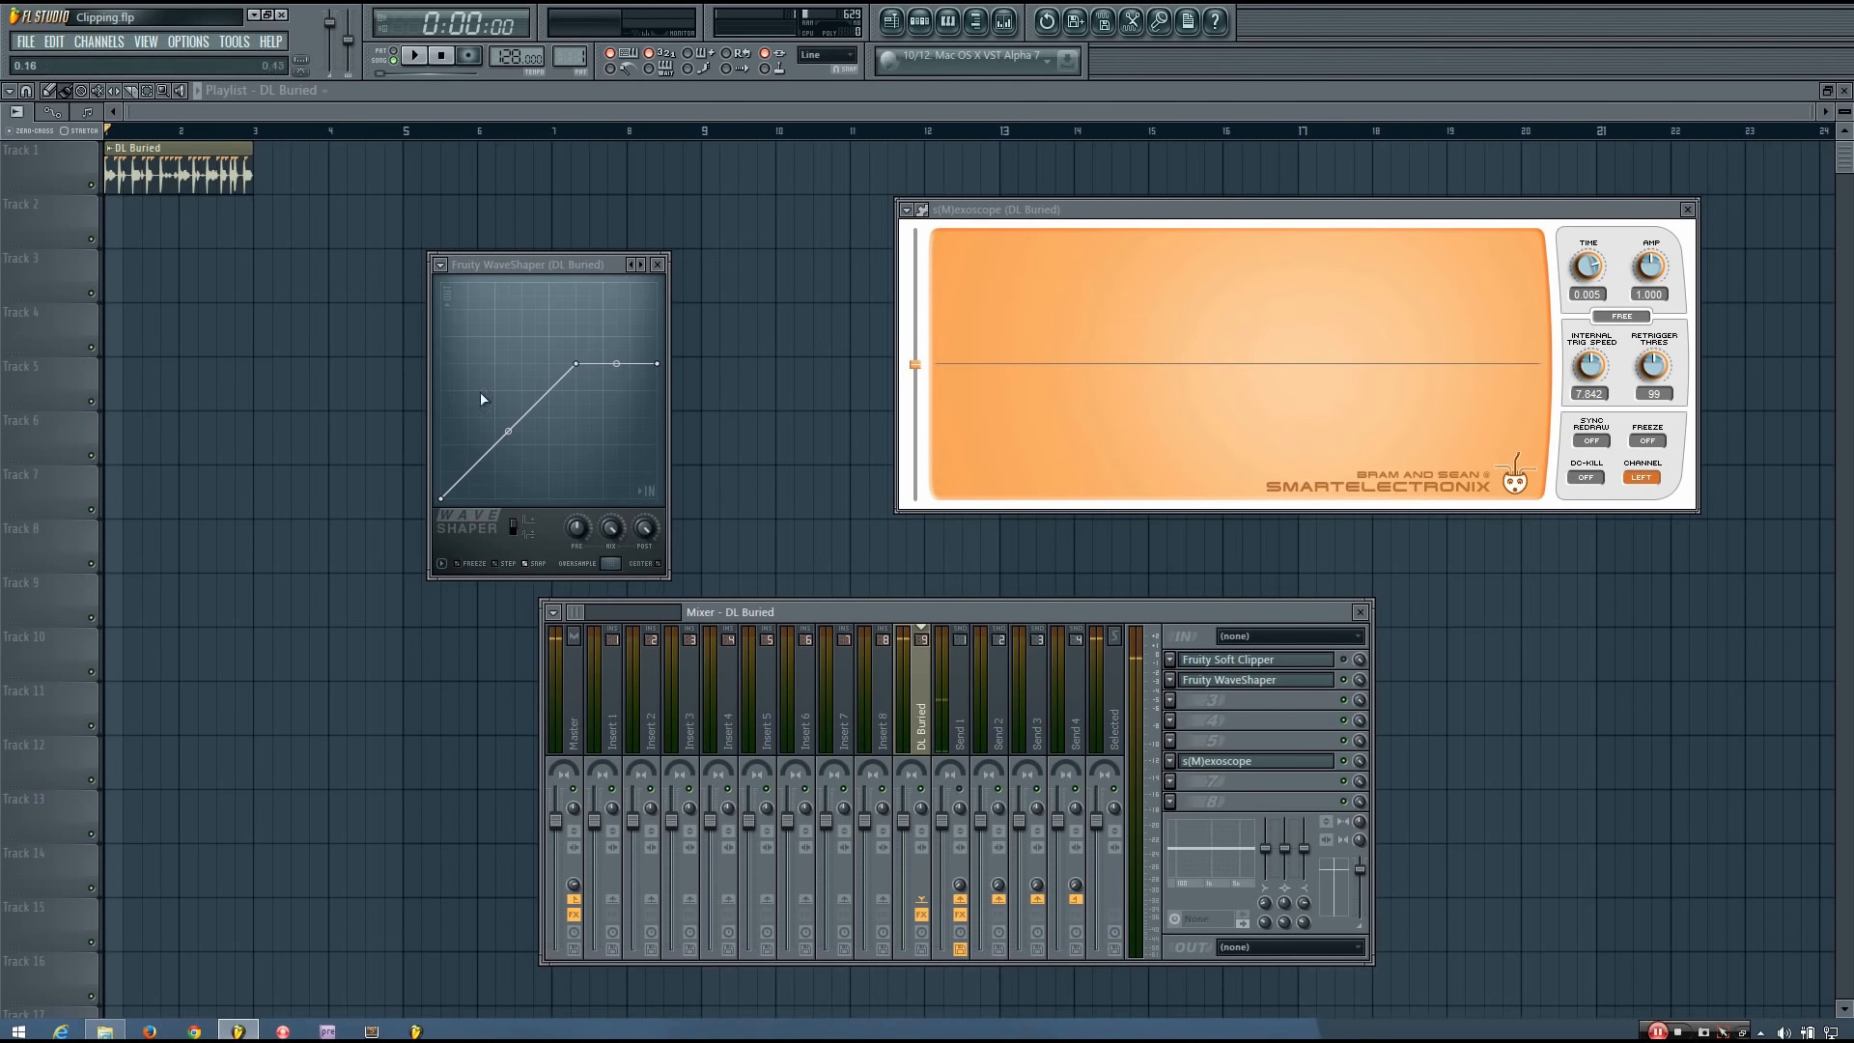
# Lower the WaveShaper's knee and end point to 0.19 and play the heavily clipped loop.
pyautogui.moveTo(580, 366); pyautogui.dragTo(509, 431)
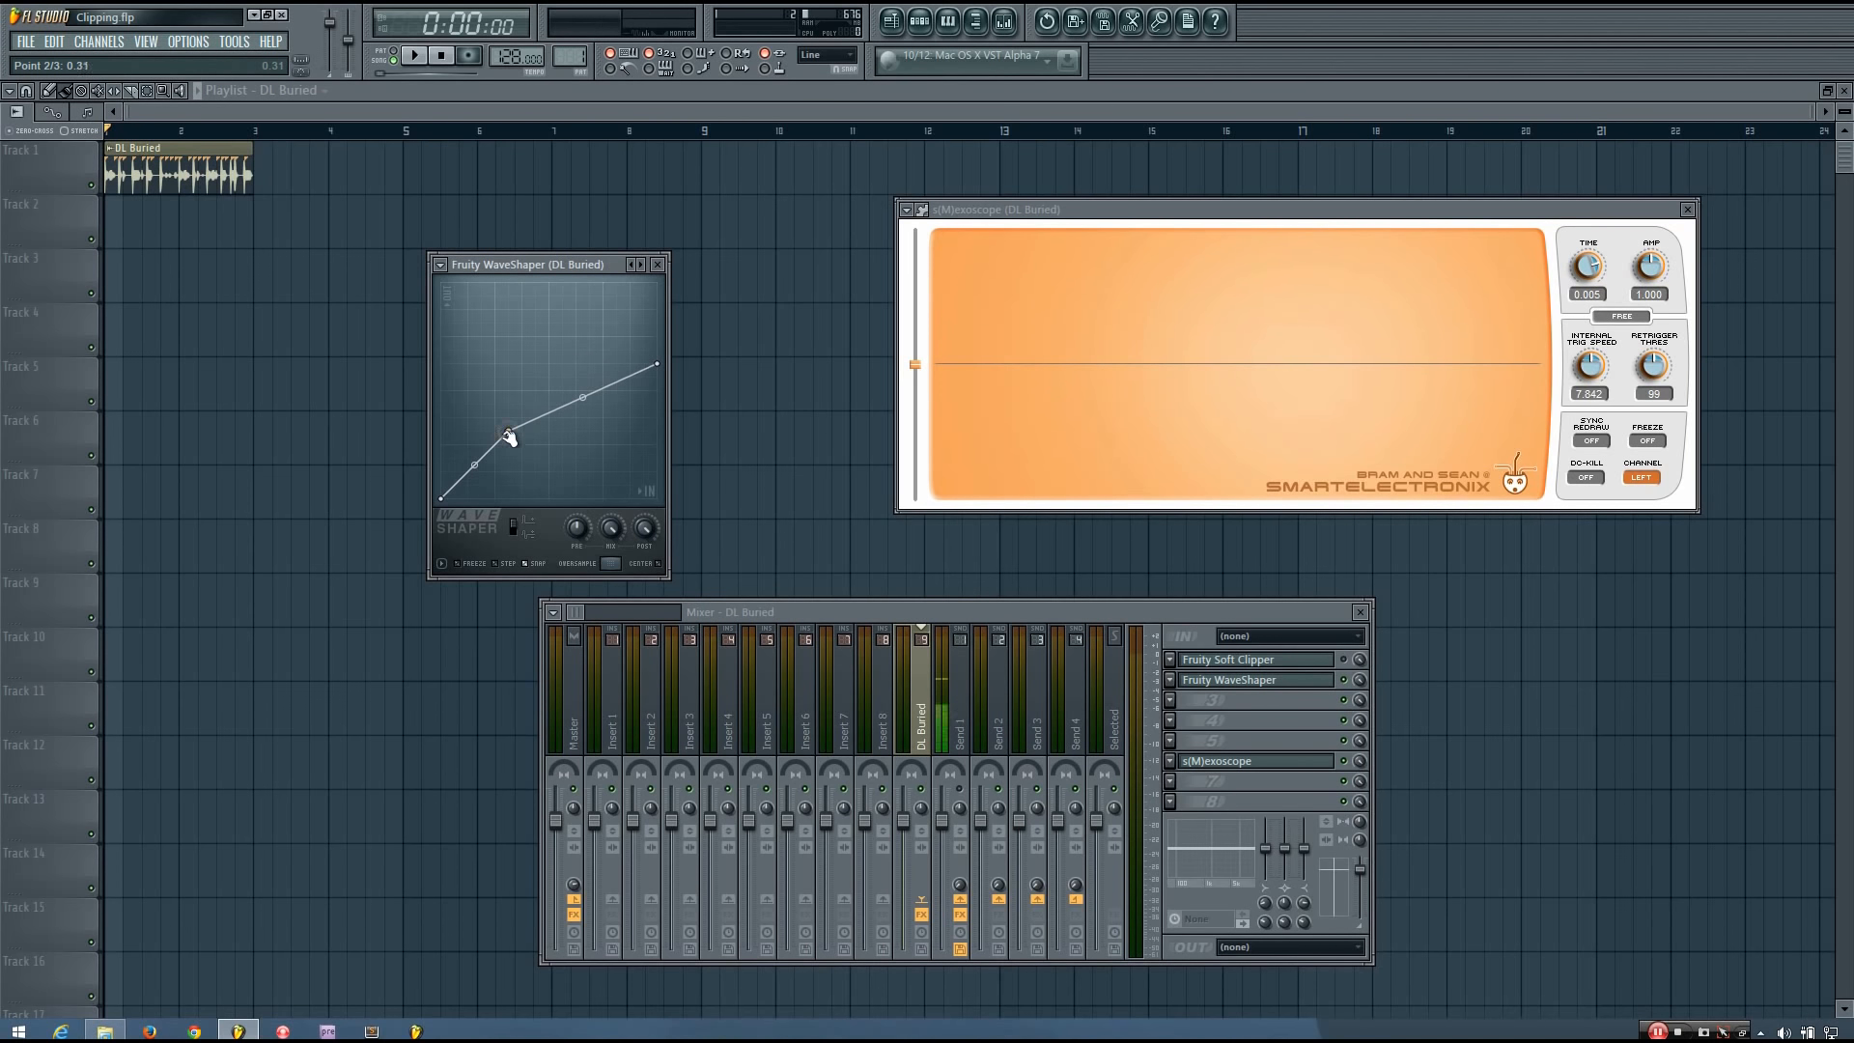
pyautogui.moveTo(657, 364); pyautogui.dragTo(658, 458)
pyautogui.moveTo(509, 431); pyautogui.dragTo(488, 455)
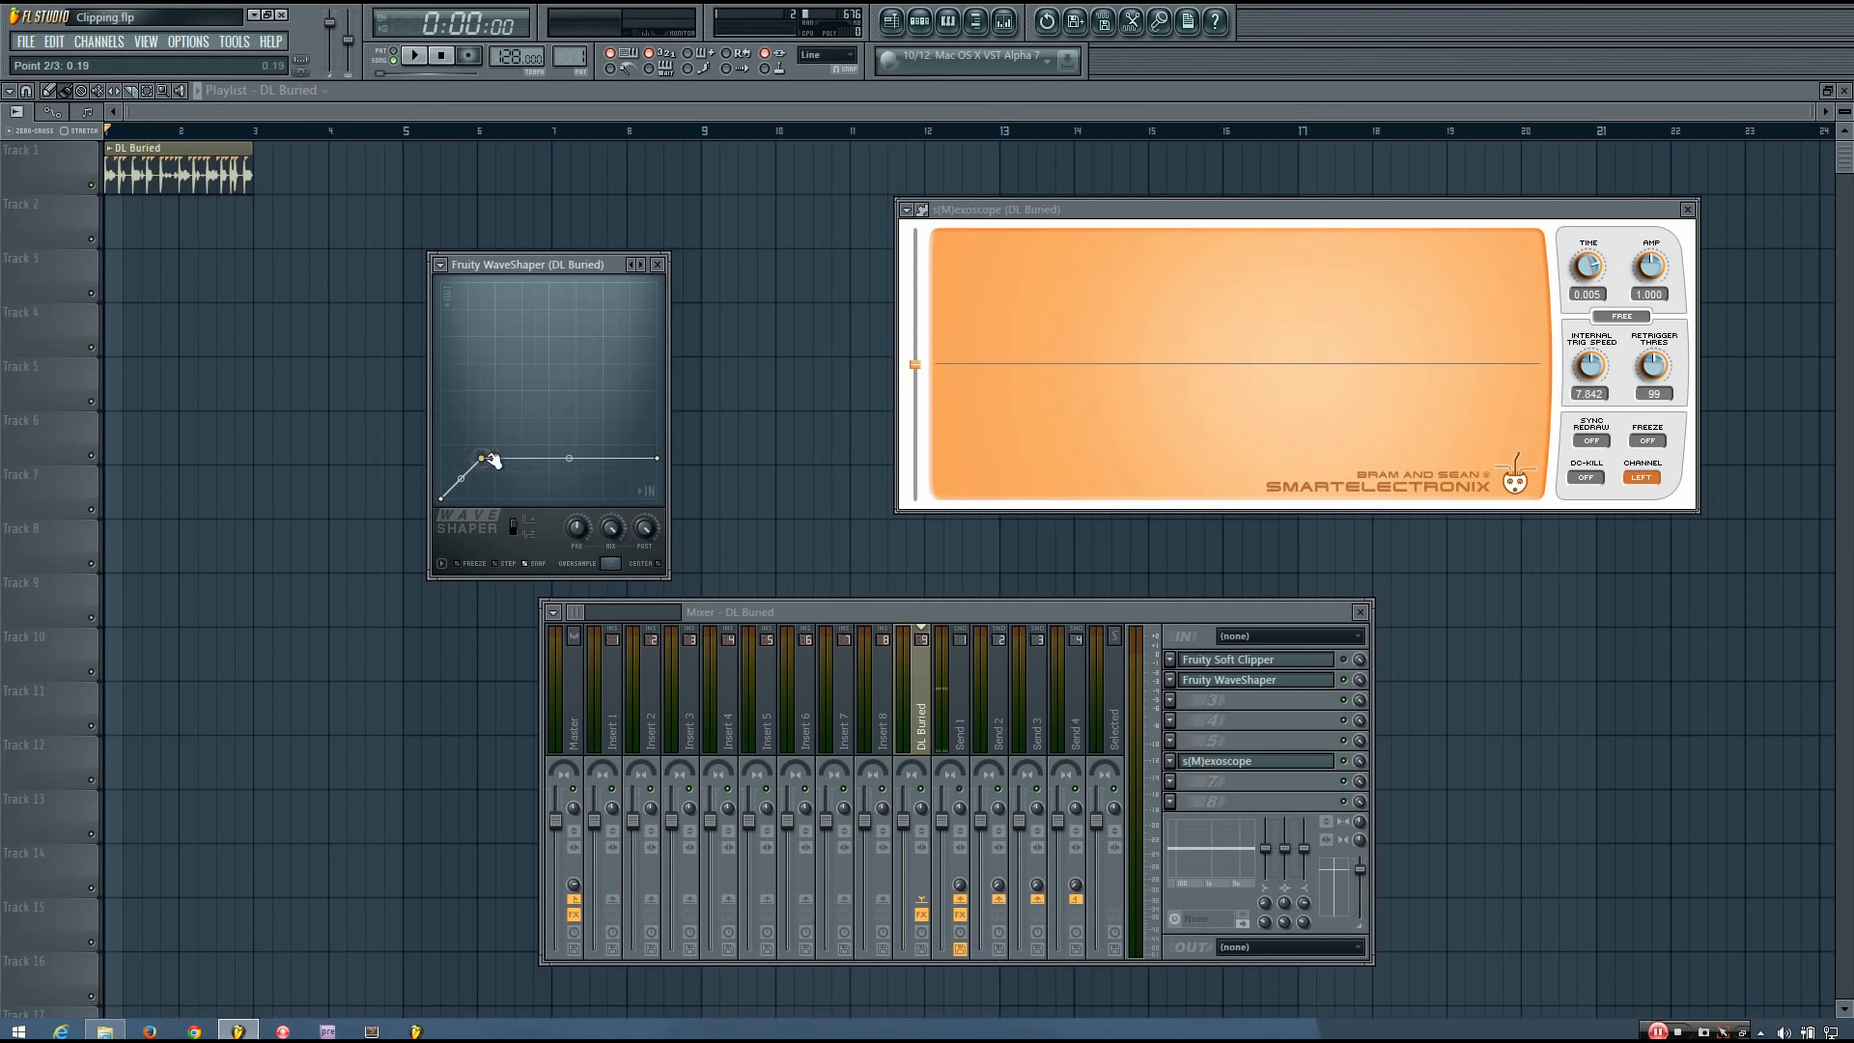
pyautogui.press('space')
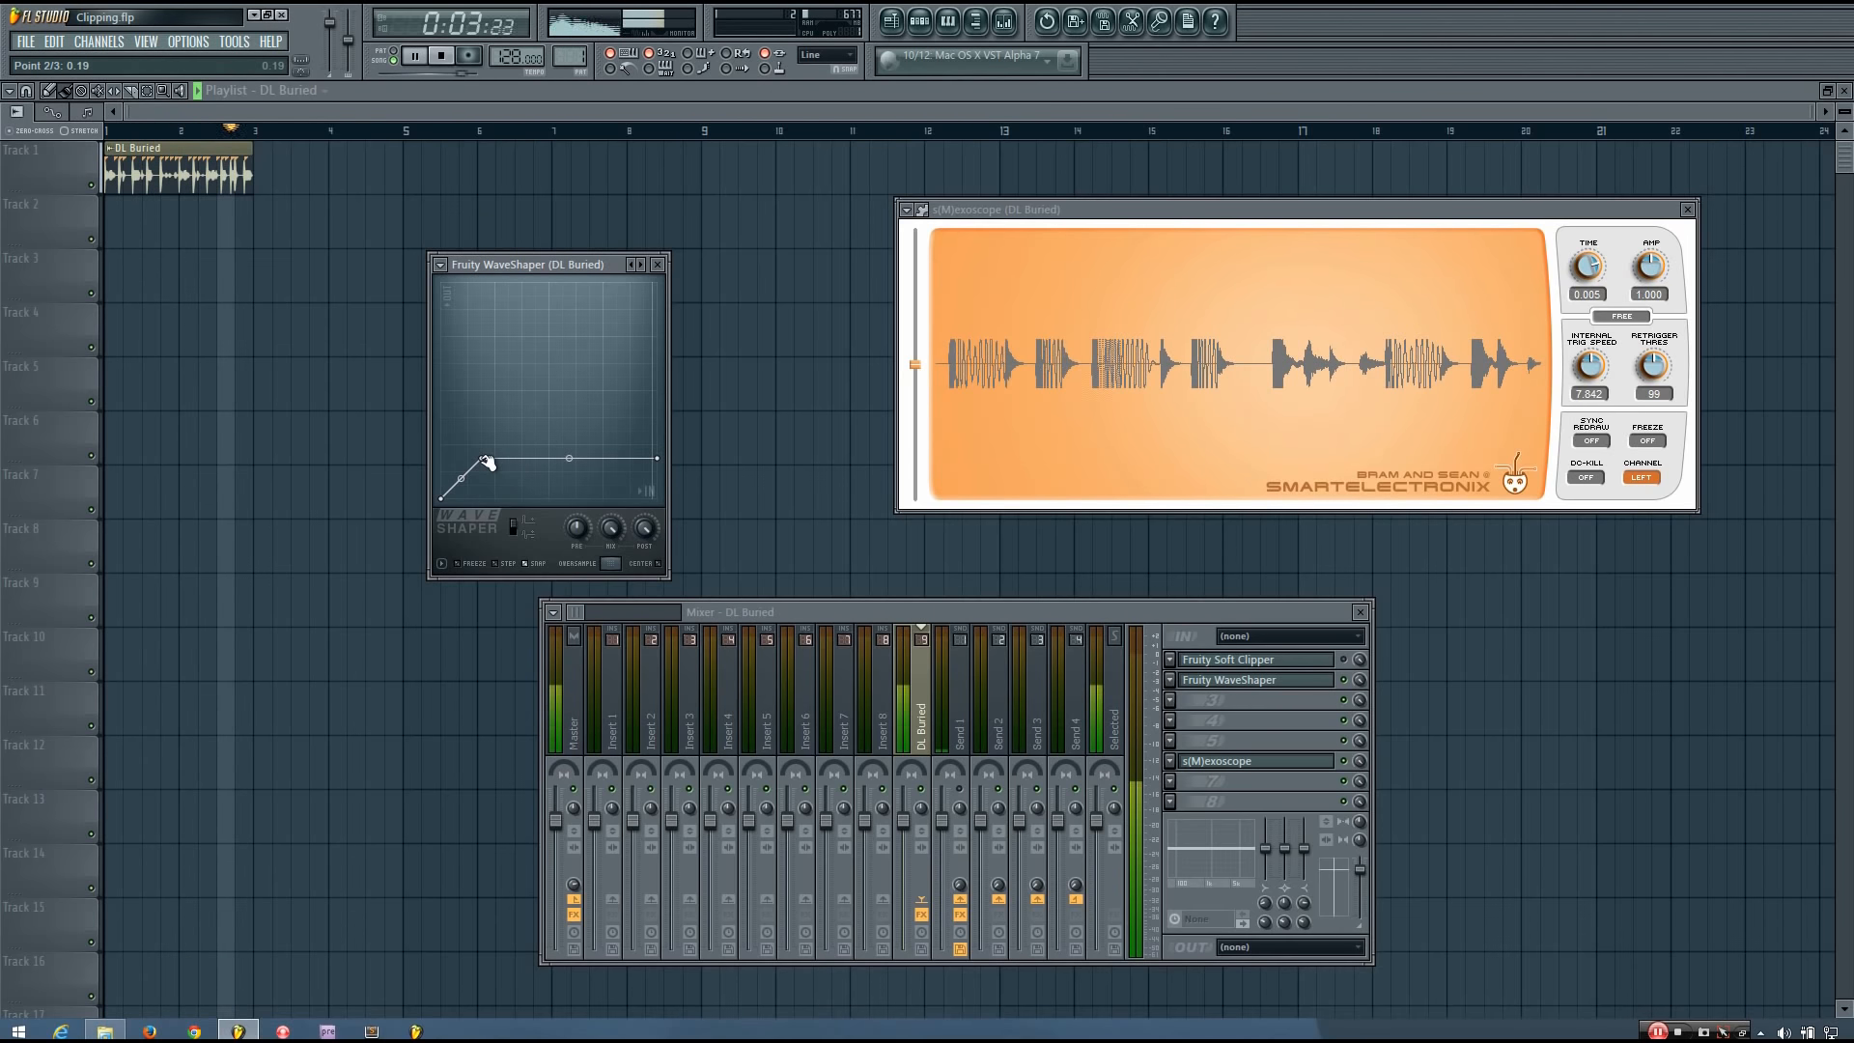
pyautogui.press('space')
# Raise the WaveShaper's knee and flat end section to about 0.75.
pyautogui.moveTo(488, 462); pyautogui.dragTo(569, 382)
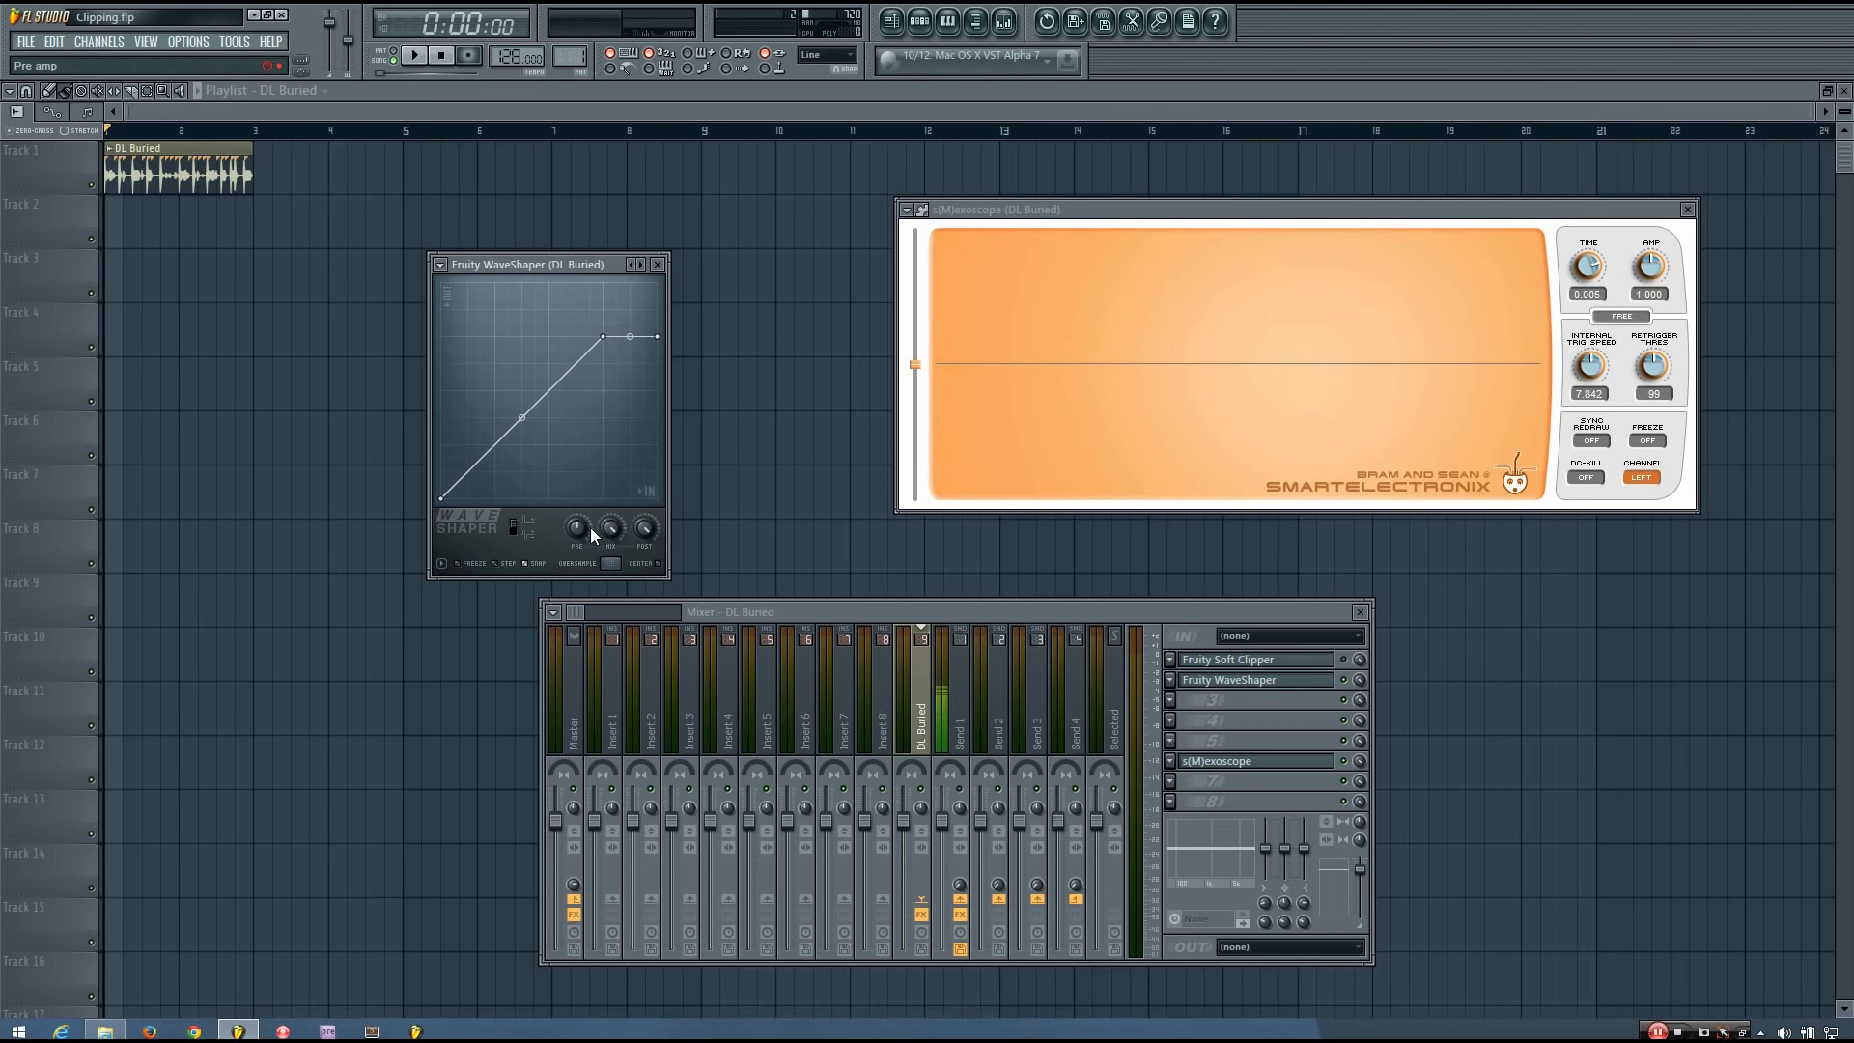
pyautogui.moveTo(581, 530); pyautogui.dragTo(581, 523)
# Open the Soft Clipper to look at its threshold control, and close it again.
pyautogui.click(1248, 660)
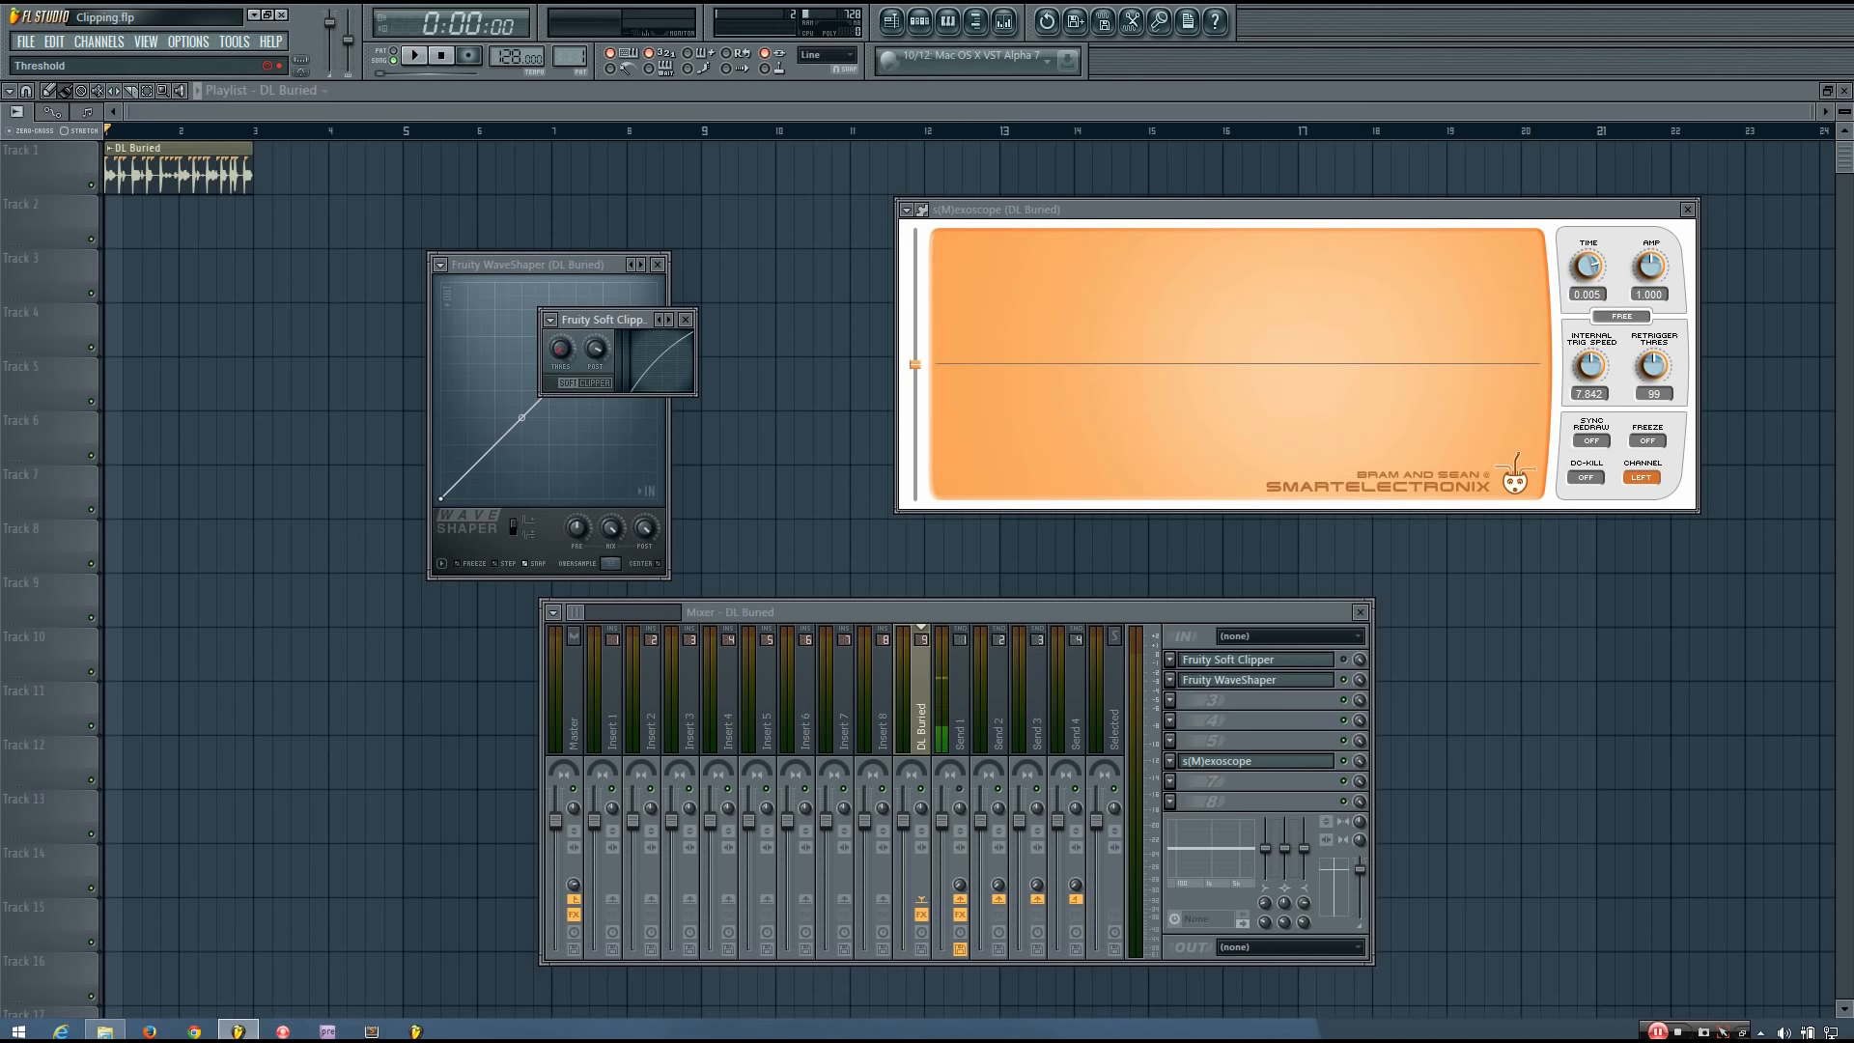
pyautogui.moveTo(560, 349); pyautogui.dragTo(560, 354)
pyautogui.click(687, 319)
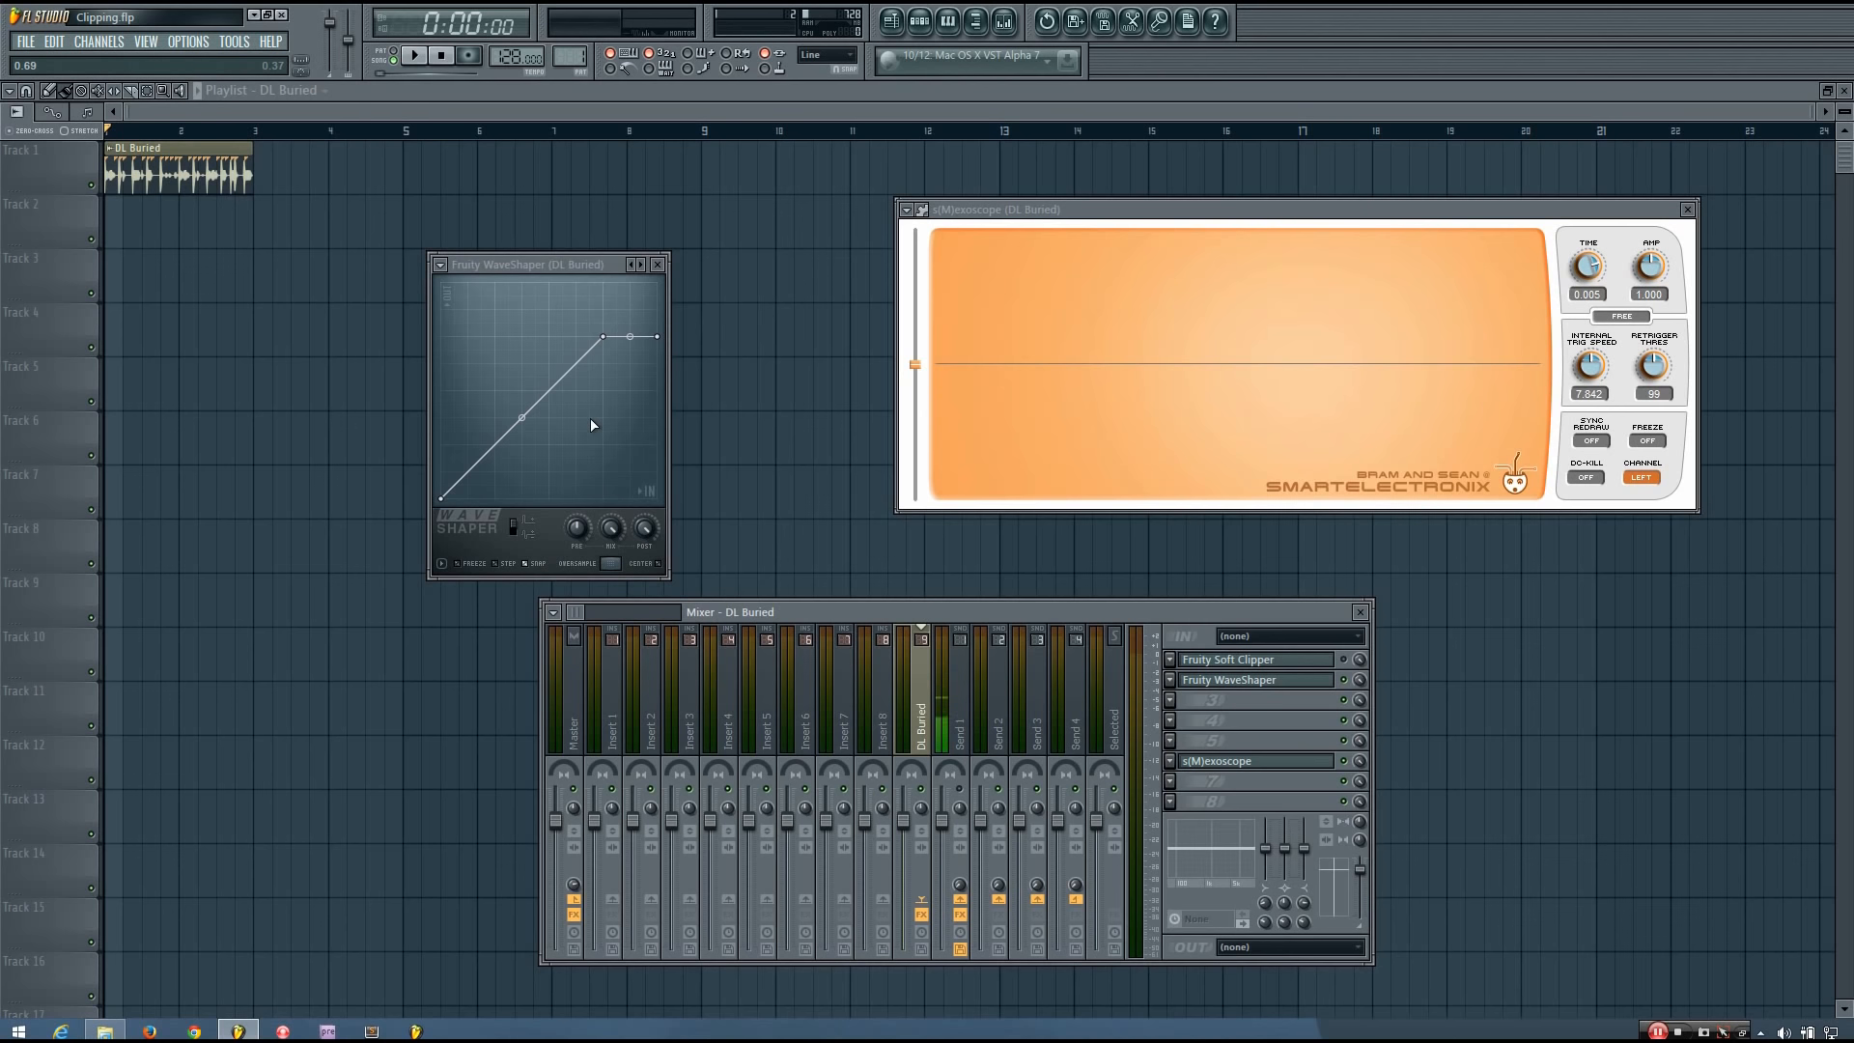
# Reposition the WaveShaper window nearer the oscilloscope and play the loop through its clipping curve.
pyautogui.click(577, 529)
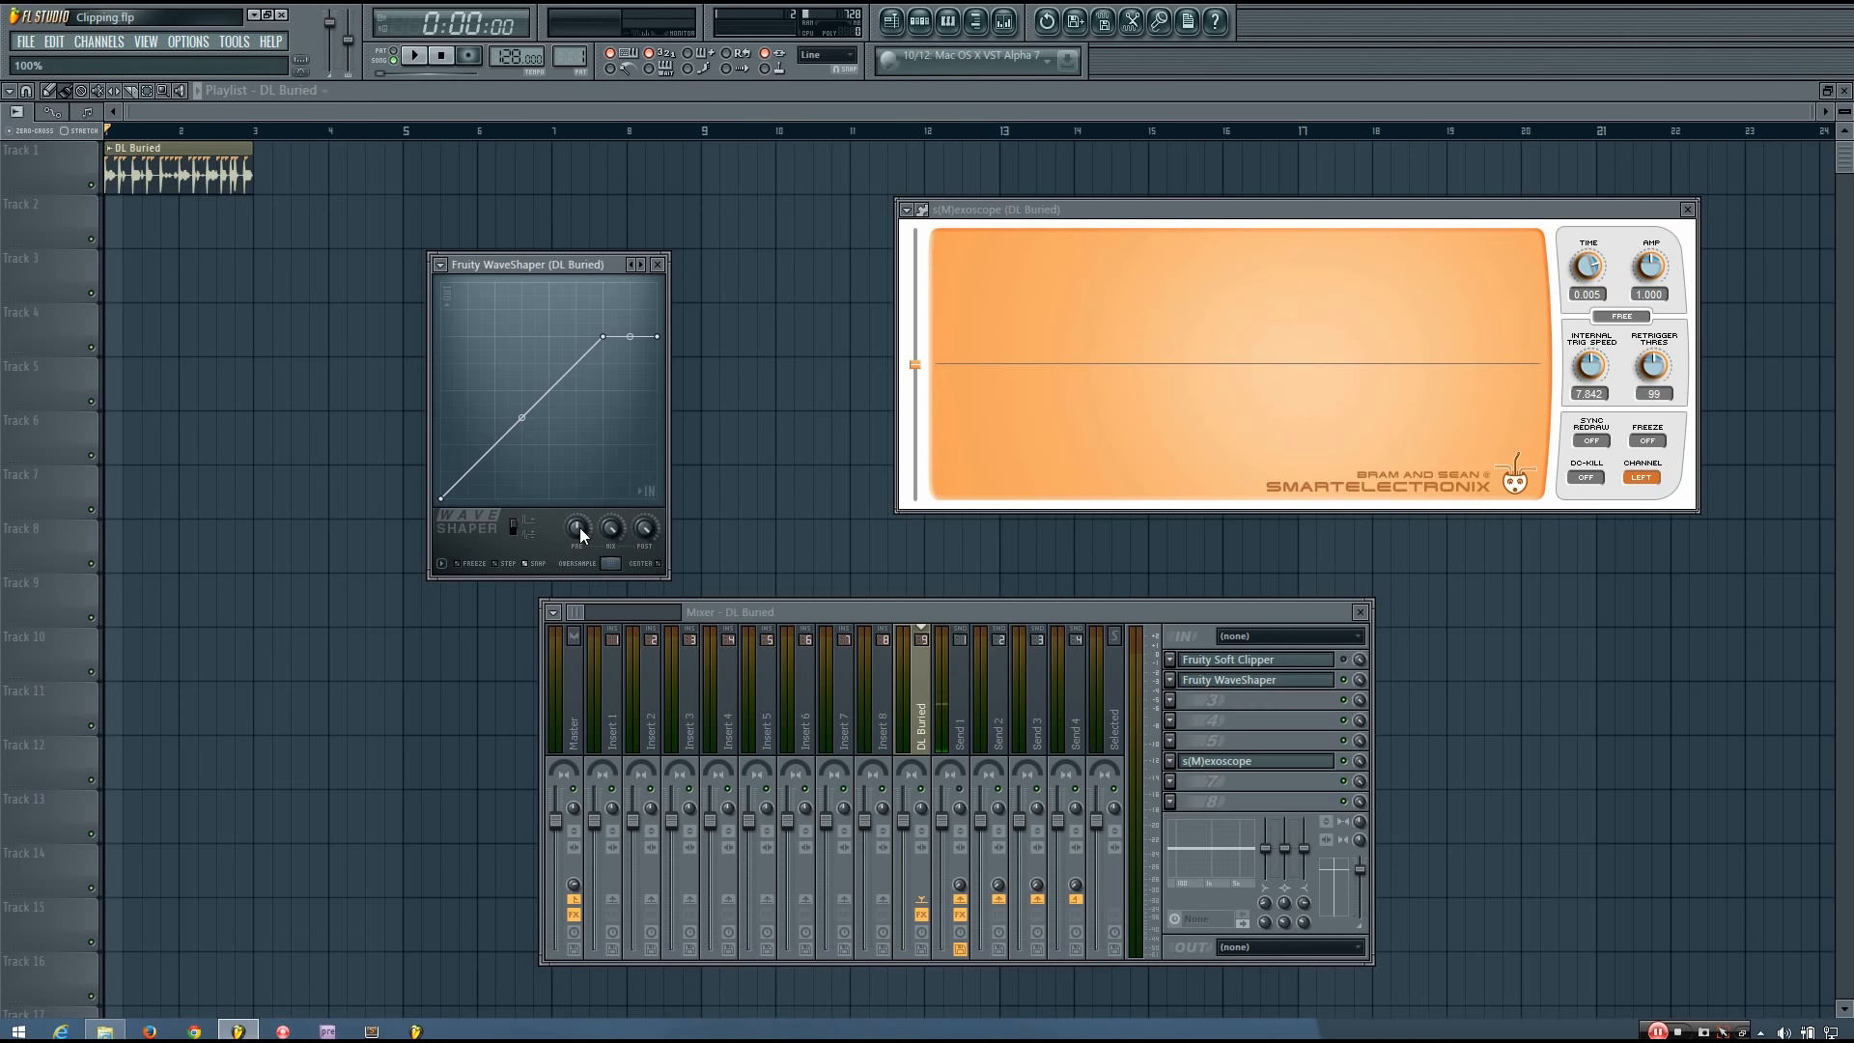
pyautogui.moveTo(579, 263); pyautogui.dragTo(662, 247)
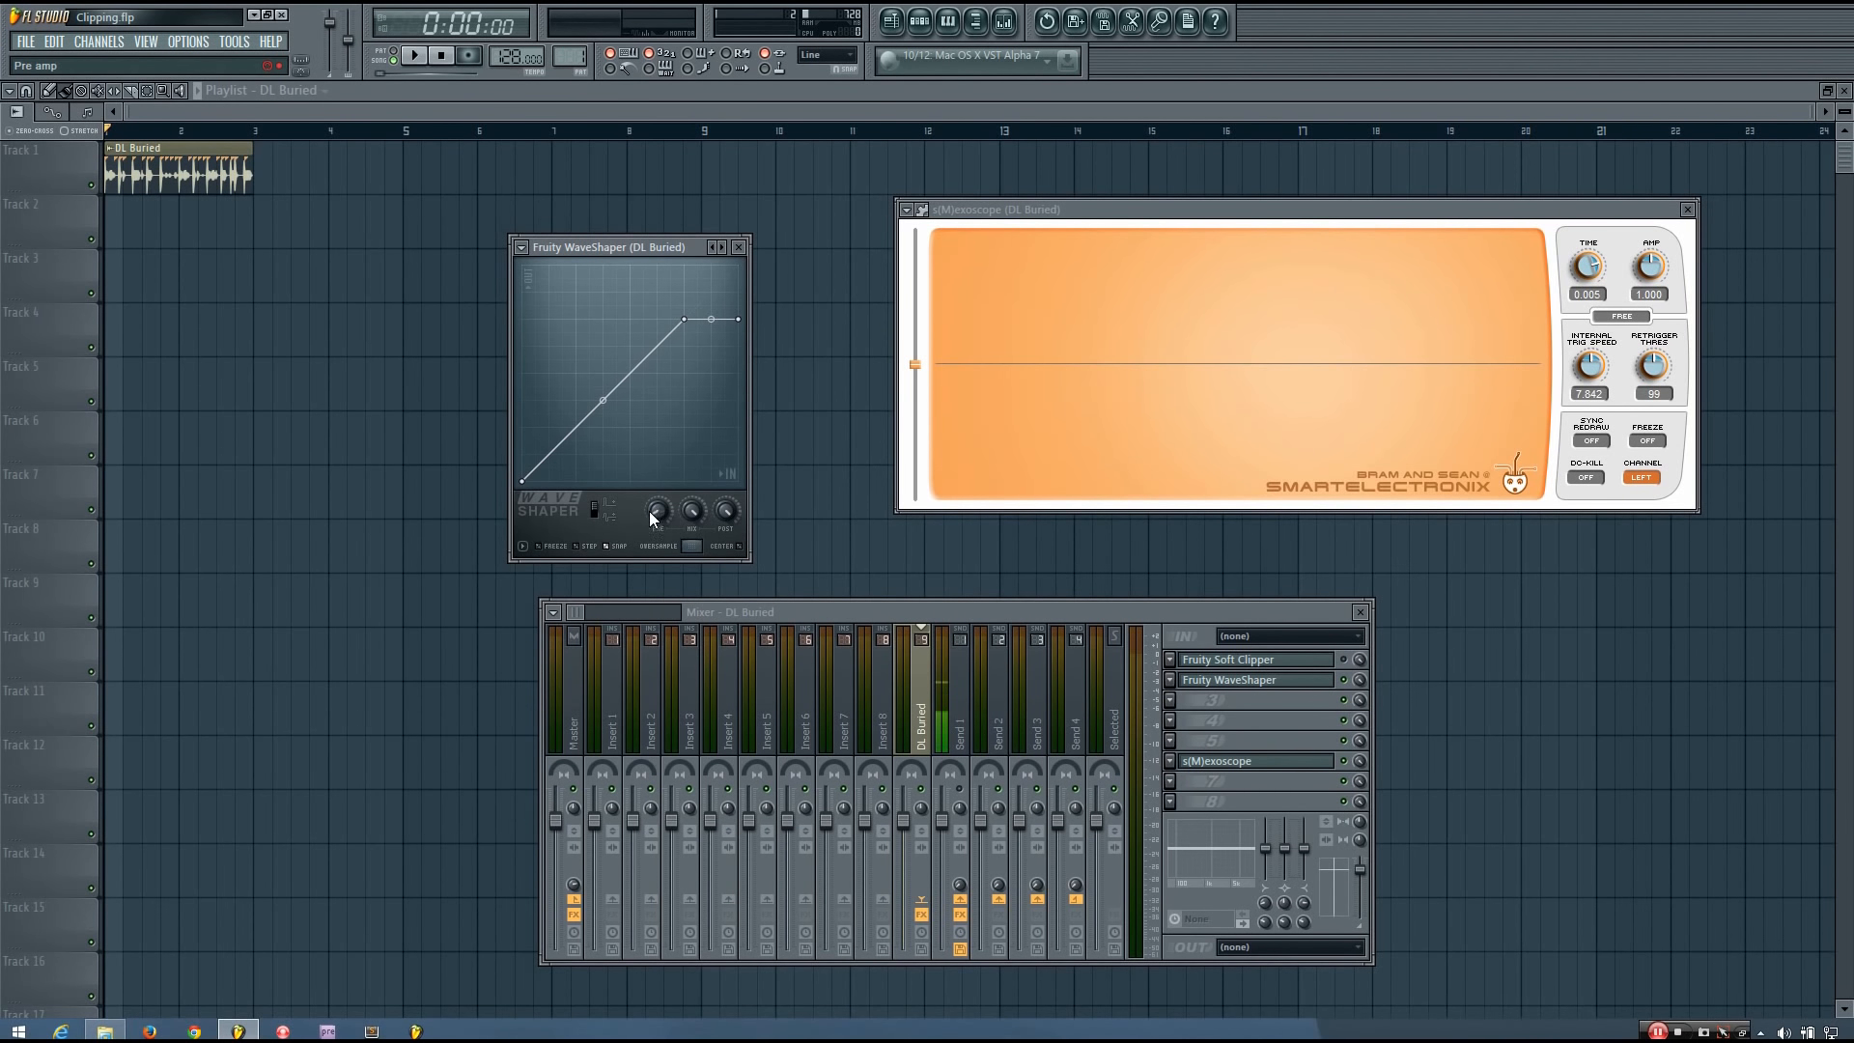
pyautogui.moveTo(652, 246)
pyautogui.mouseDown()
pyautogui.moveTo(665, 258)
pyautogui.moveTo(660, 240)
pyautogui.mouseUp()
pyautogui.press('space')
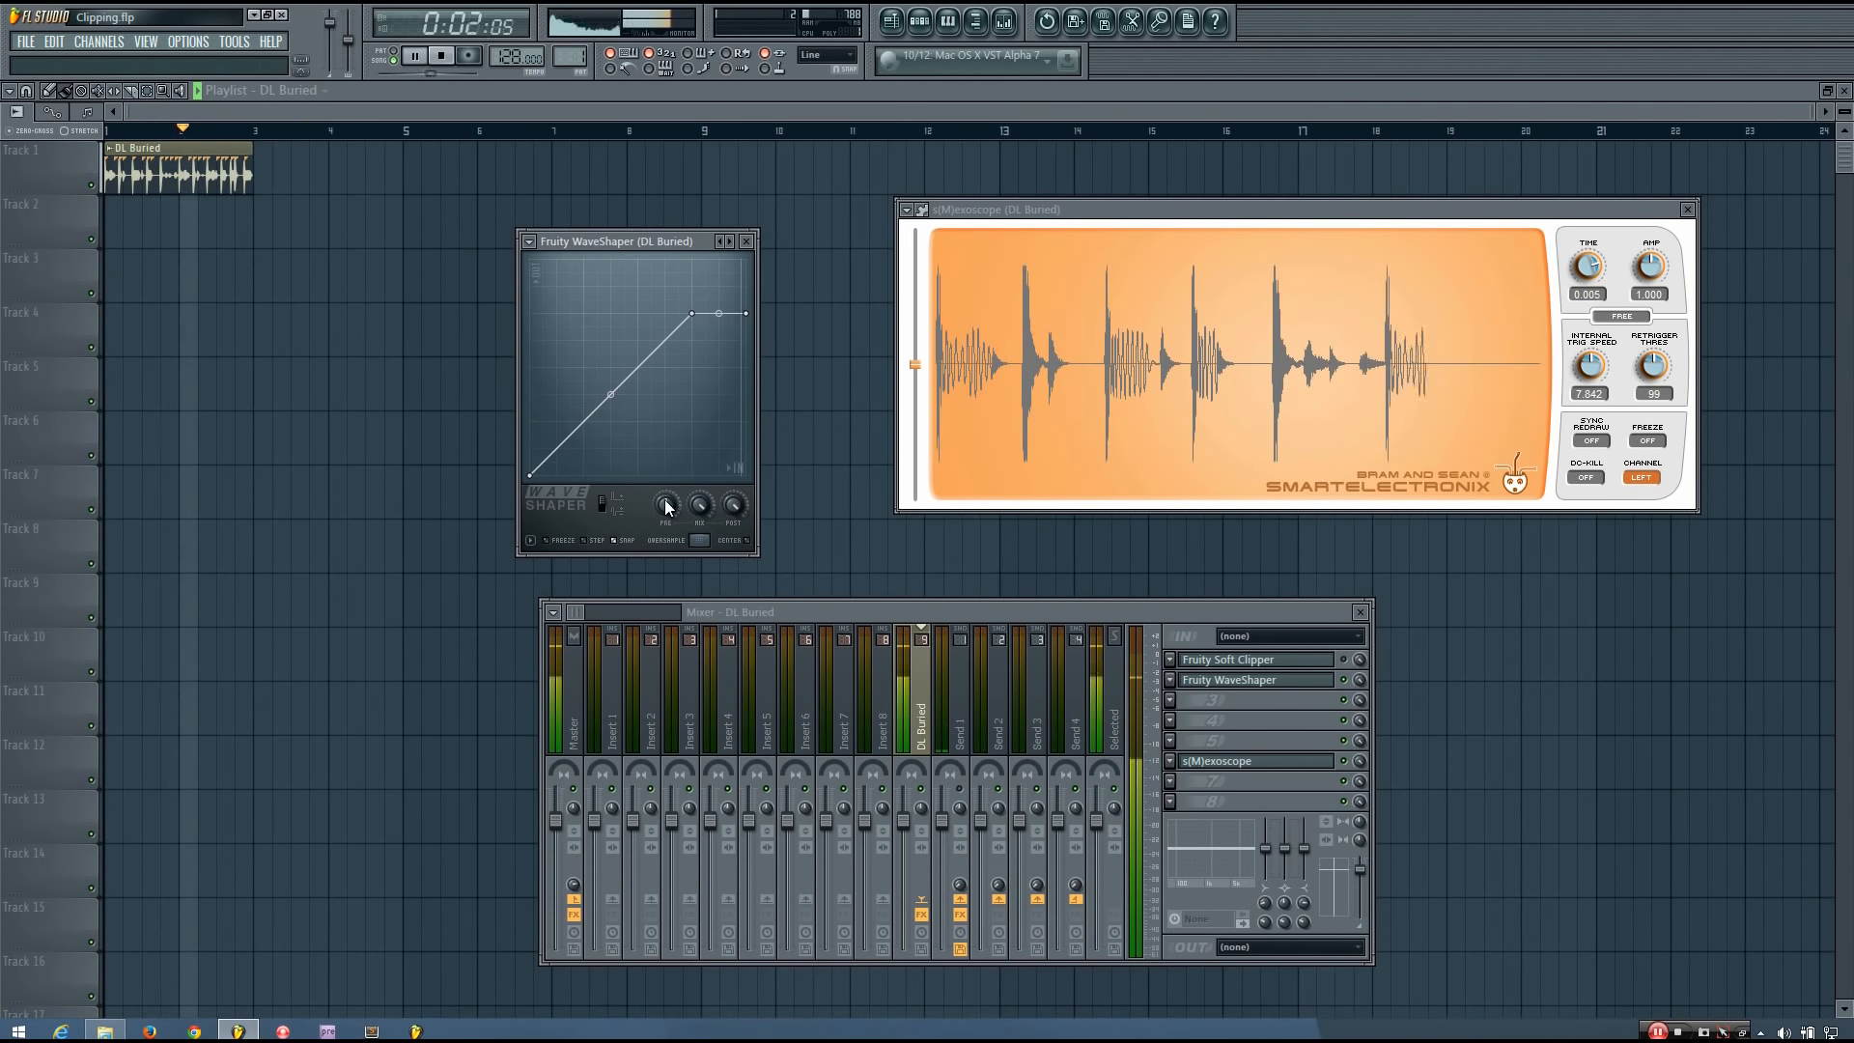
pyautogui.press('space')
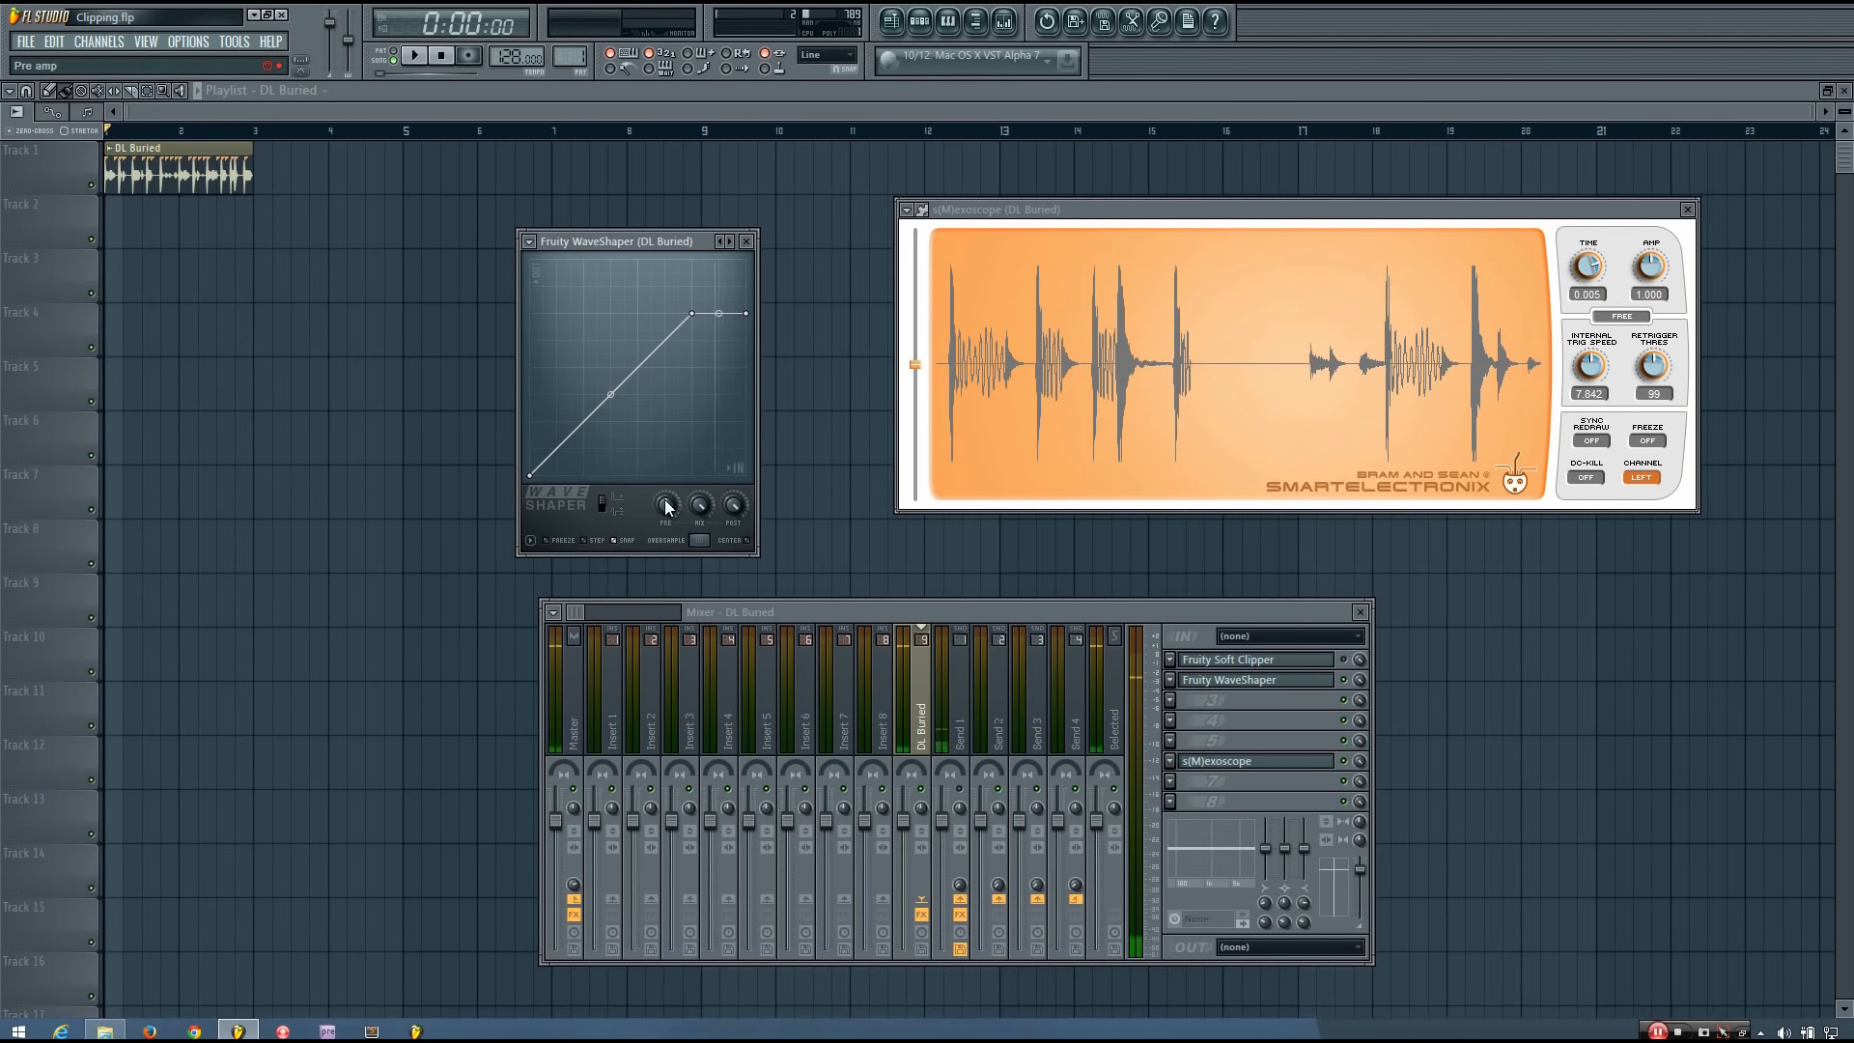
# Set the WaveShaper's pre-amp to about 56% while playing the loop, and play it again.
pyautogui.moveTo(669, 506); pyautogui.dragTo(669, 546)
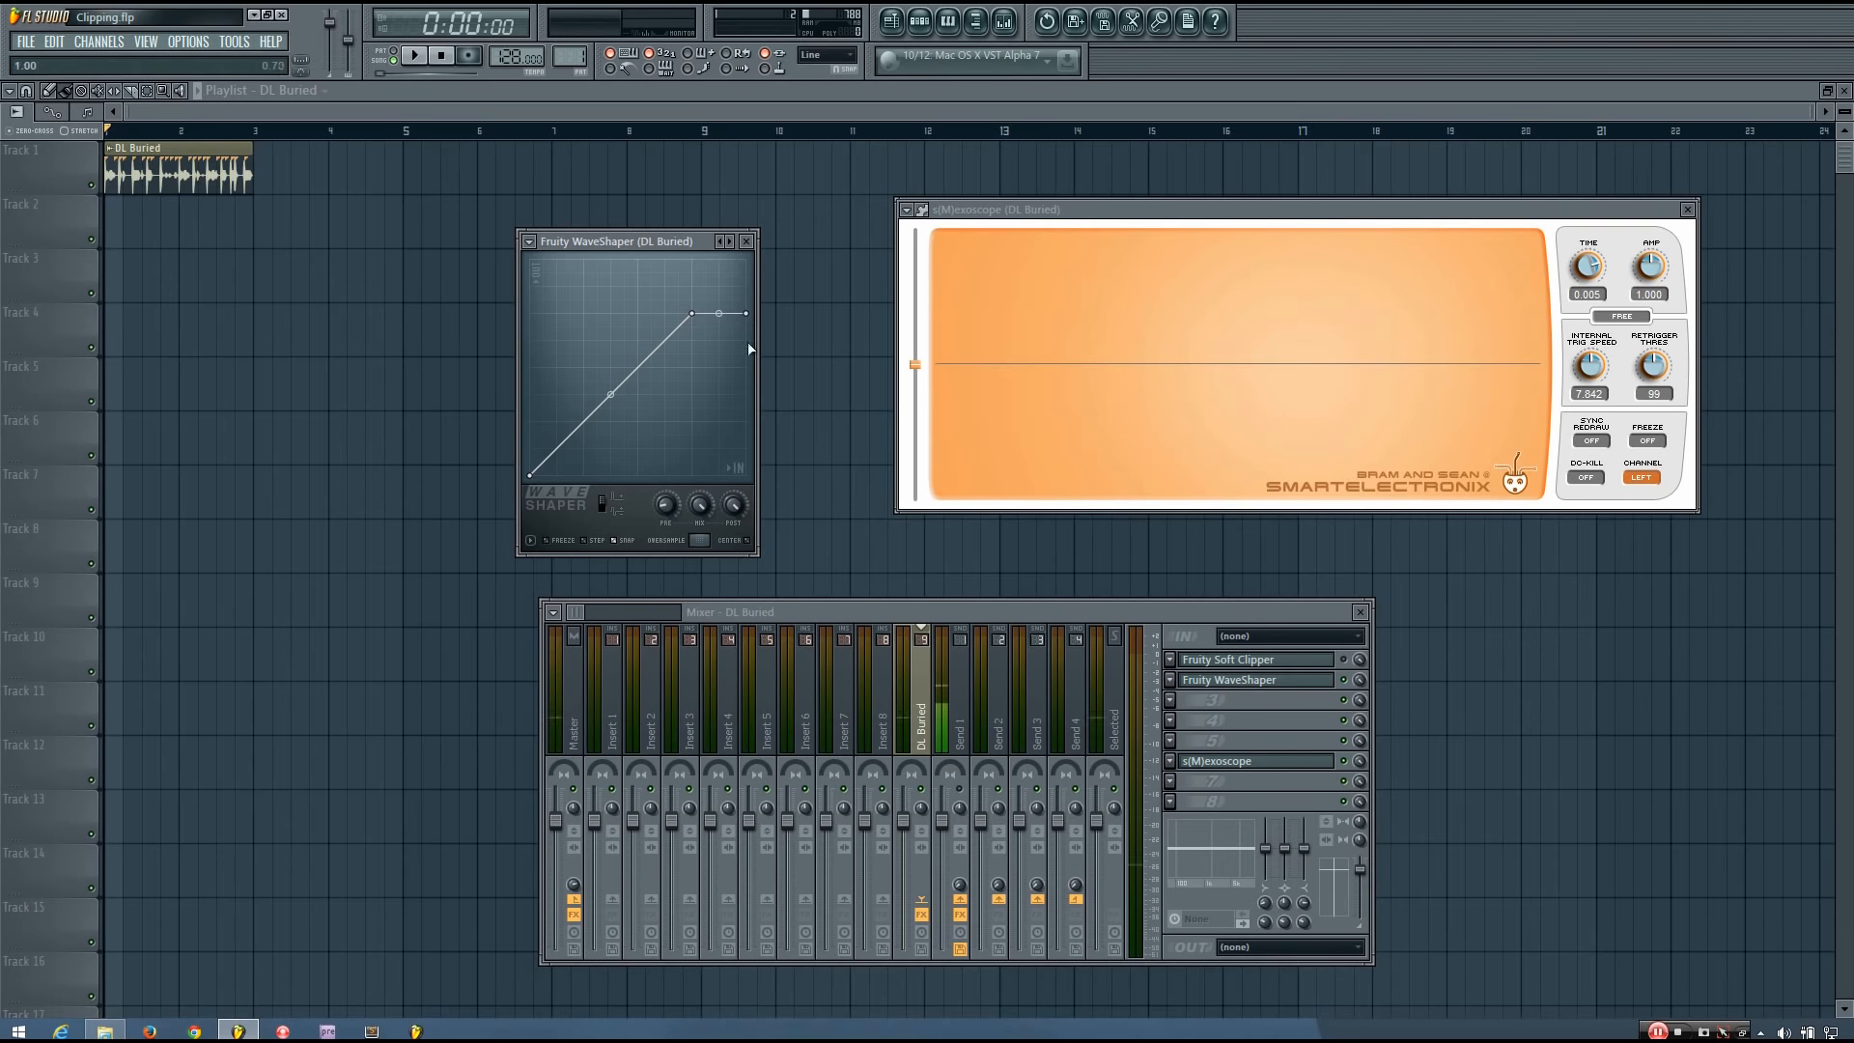
pyautogui.moveTo(669, 502); pyautogui.dragTo(669, 503)
pyautogui.press('space')
pyautogui.moveTo(668, 517); pyautogui.dragTo(668, 481)
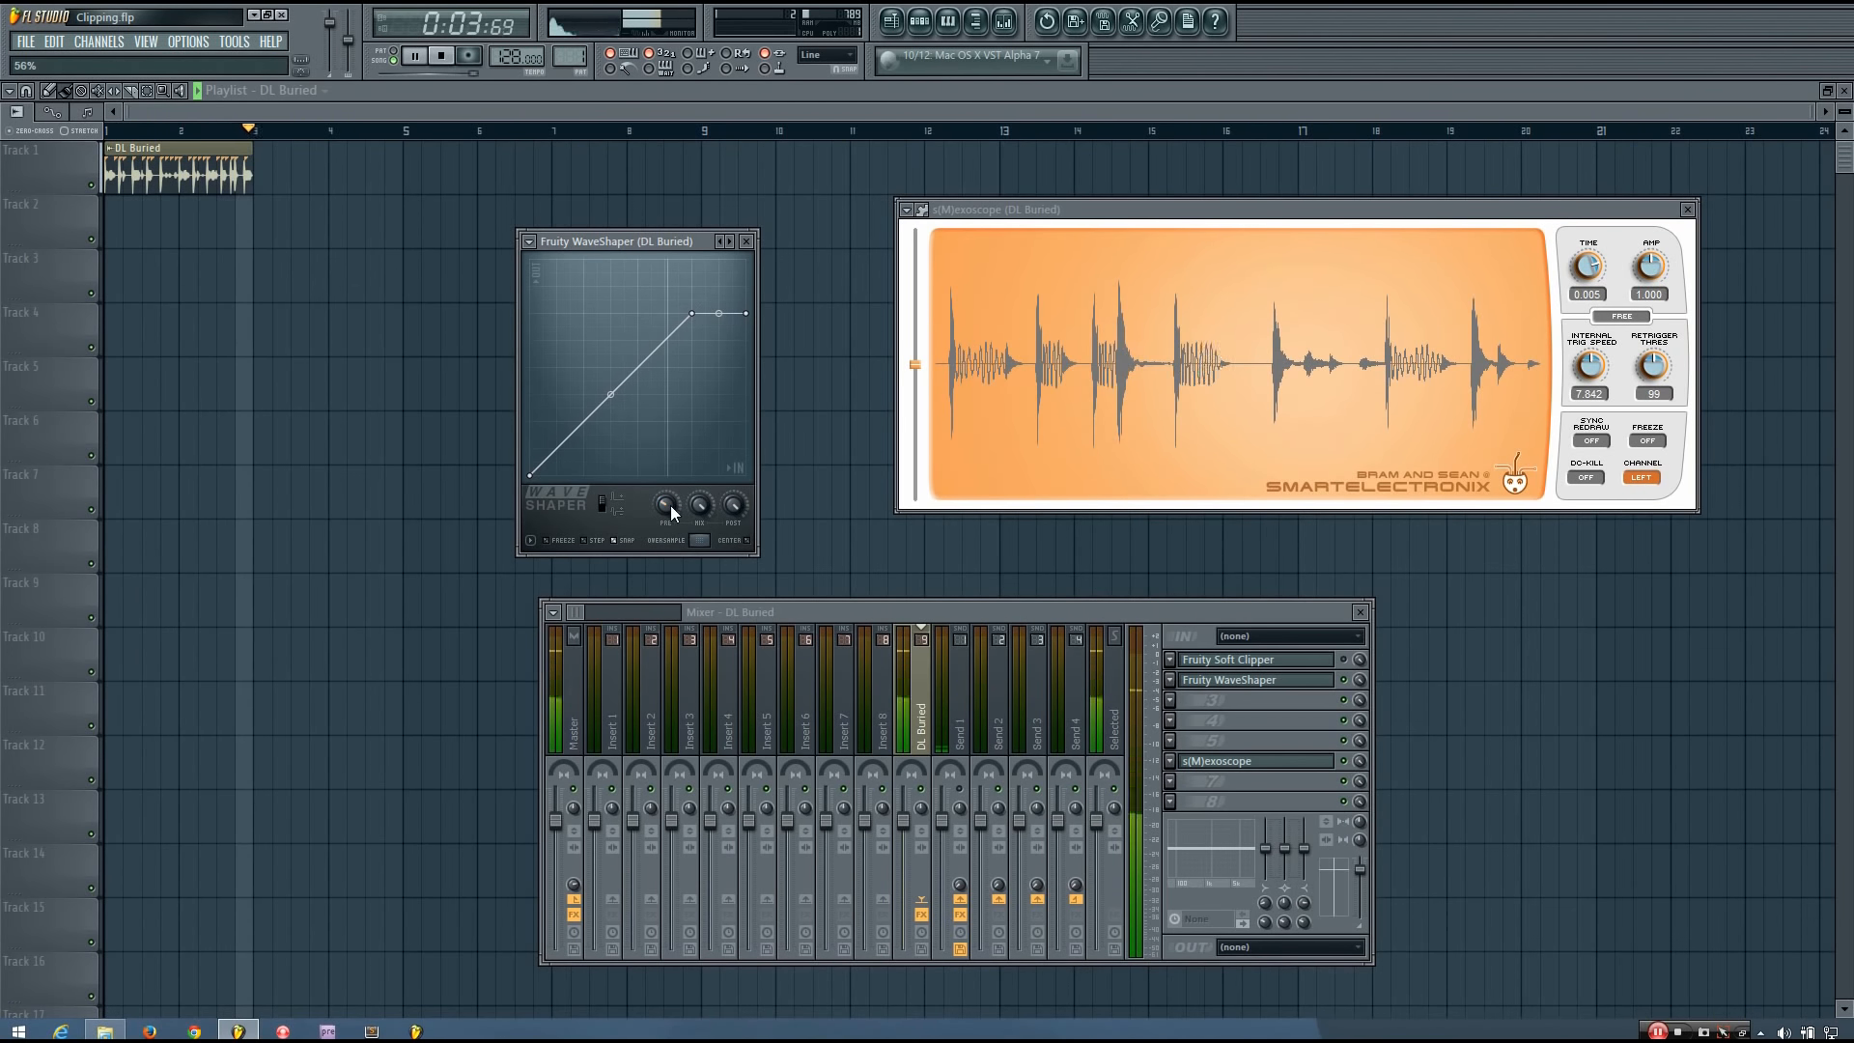
pyautogui.press('space')
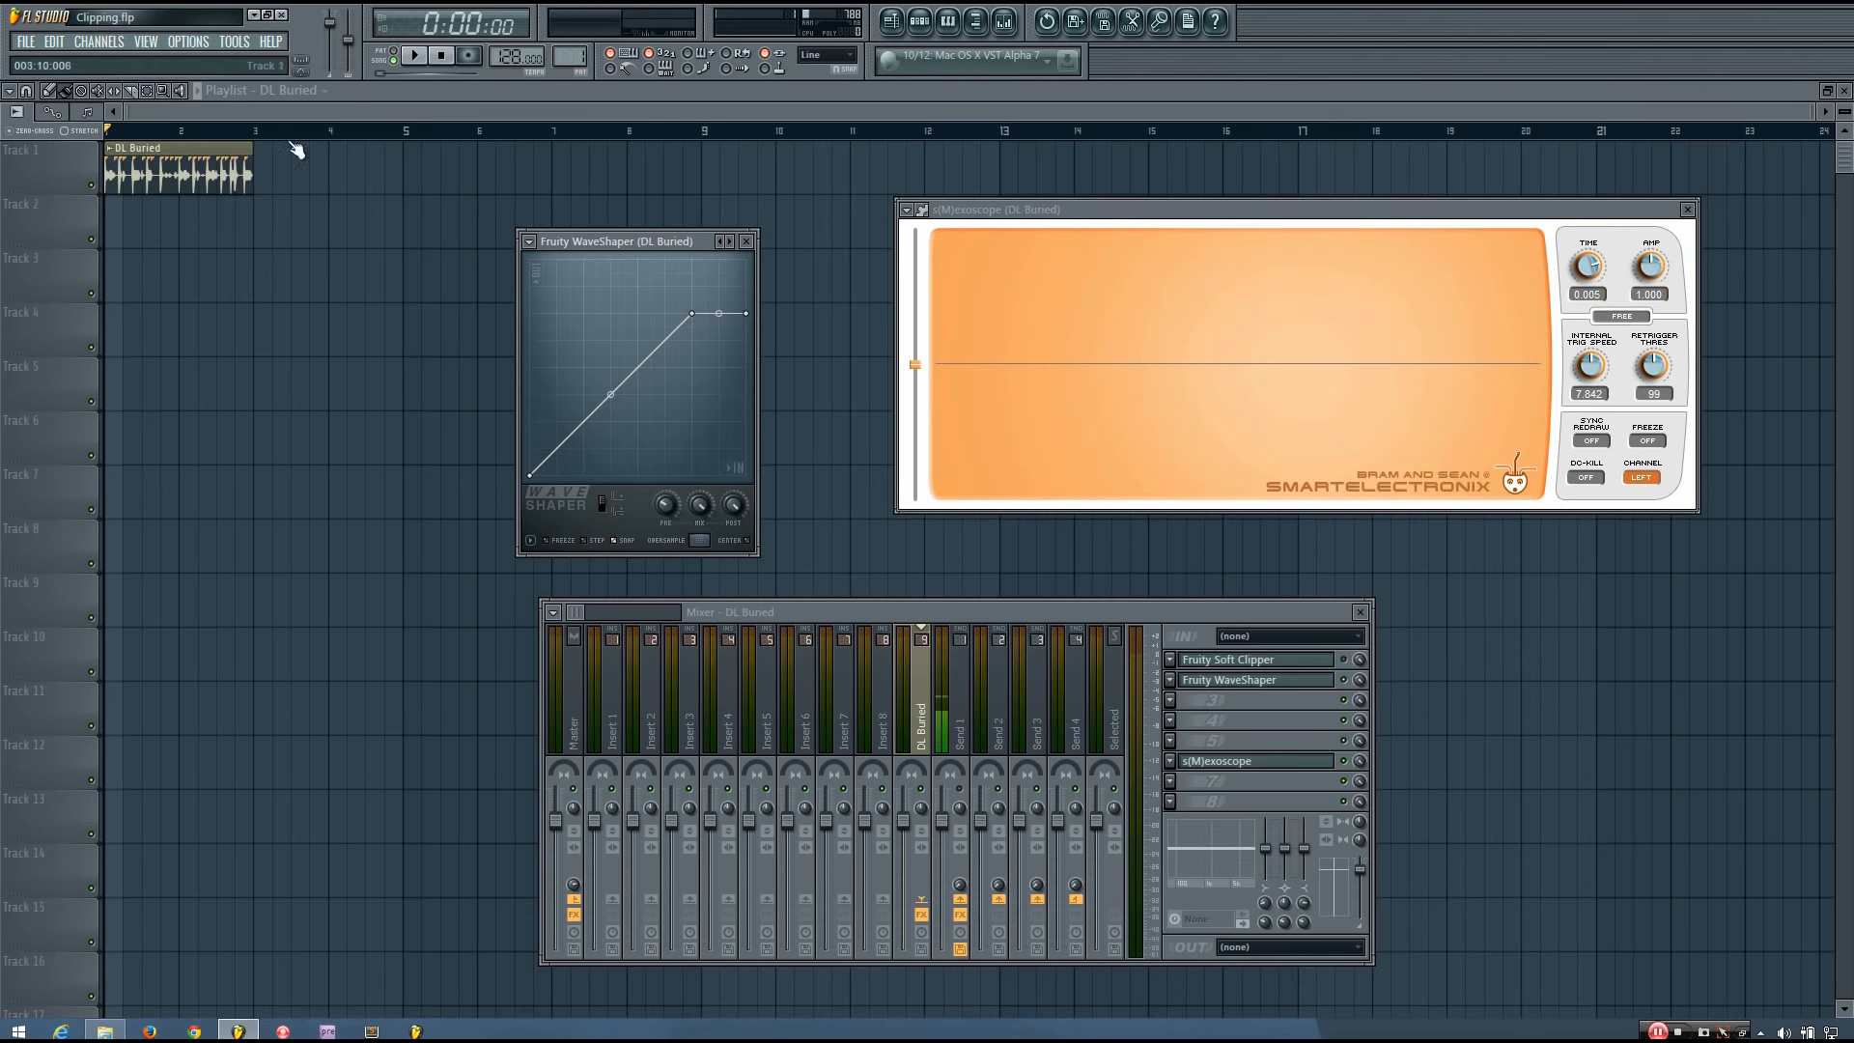
pyautogui.press('space')
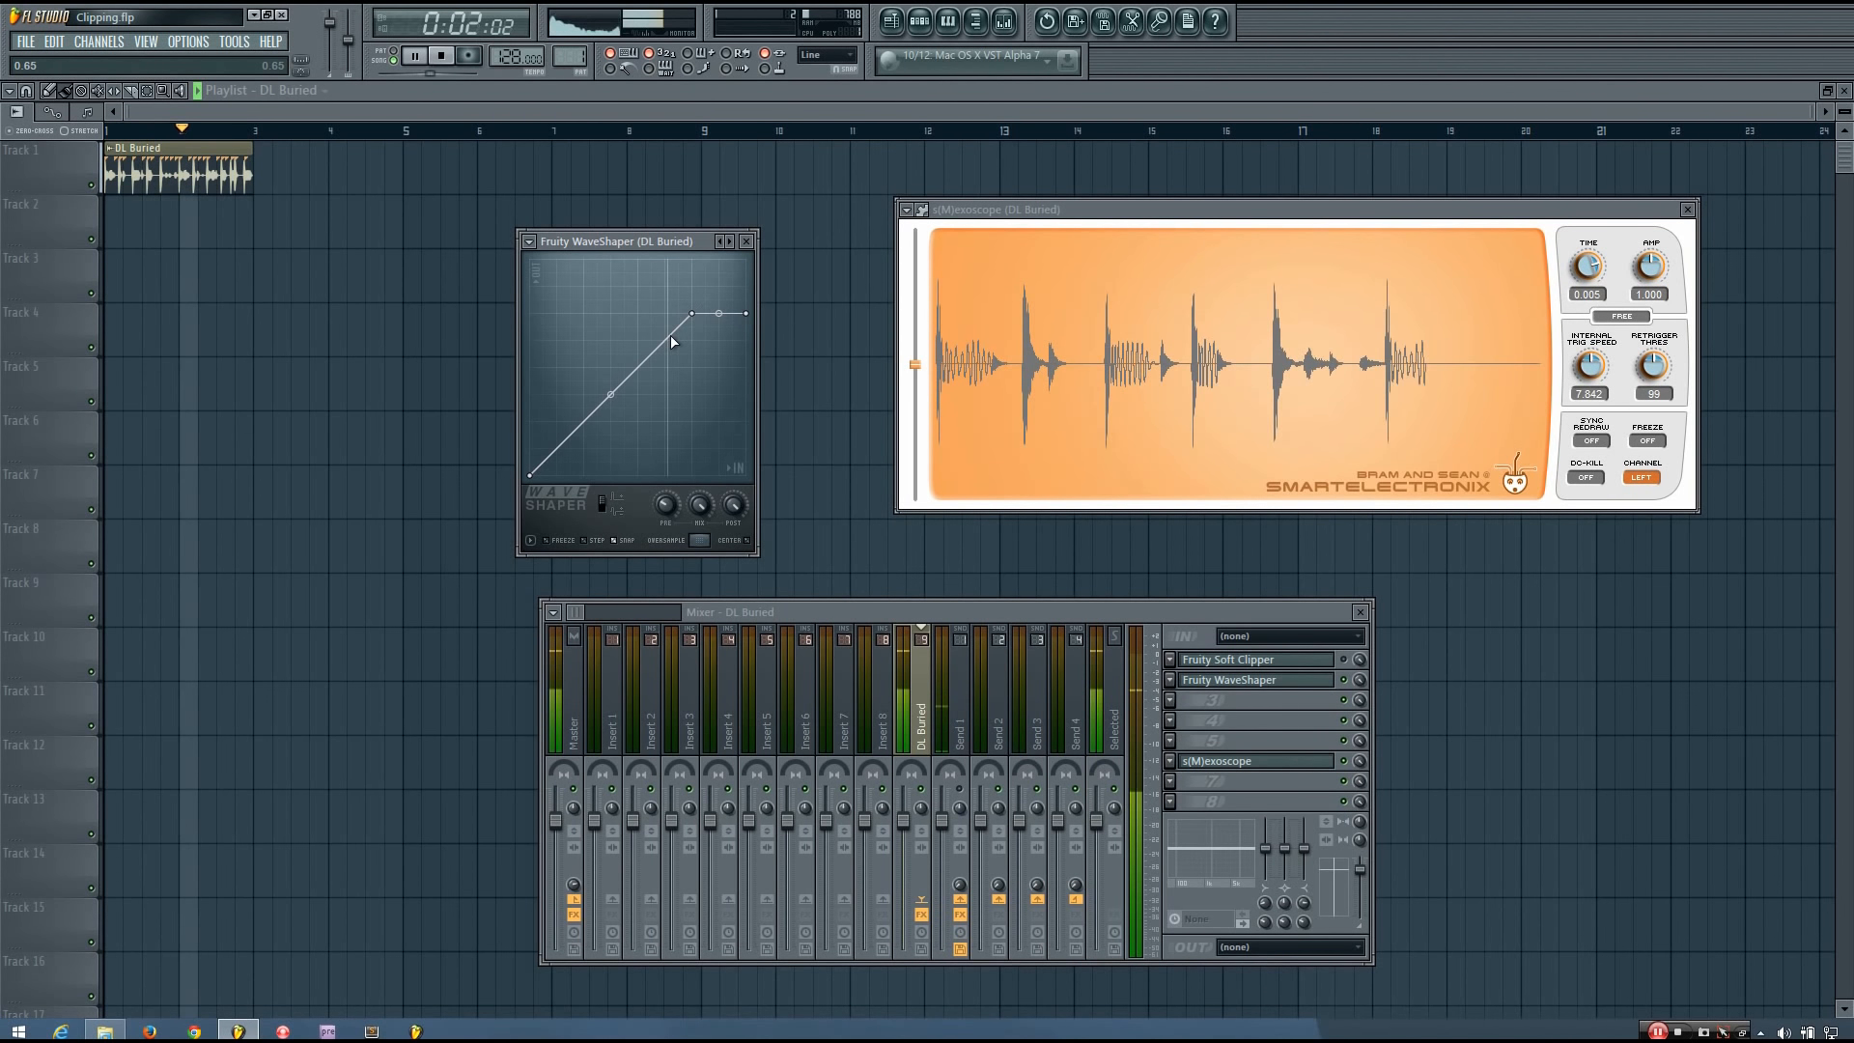
# Play the drum loop again through the WaveShaper curve, watching the oscilloscope, and stop playback.
pyautogui.press('space')
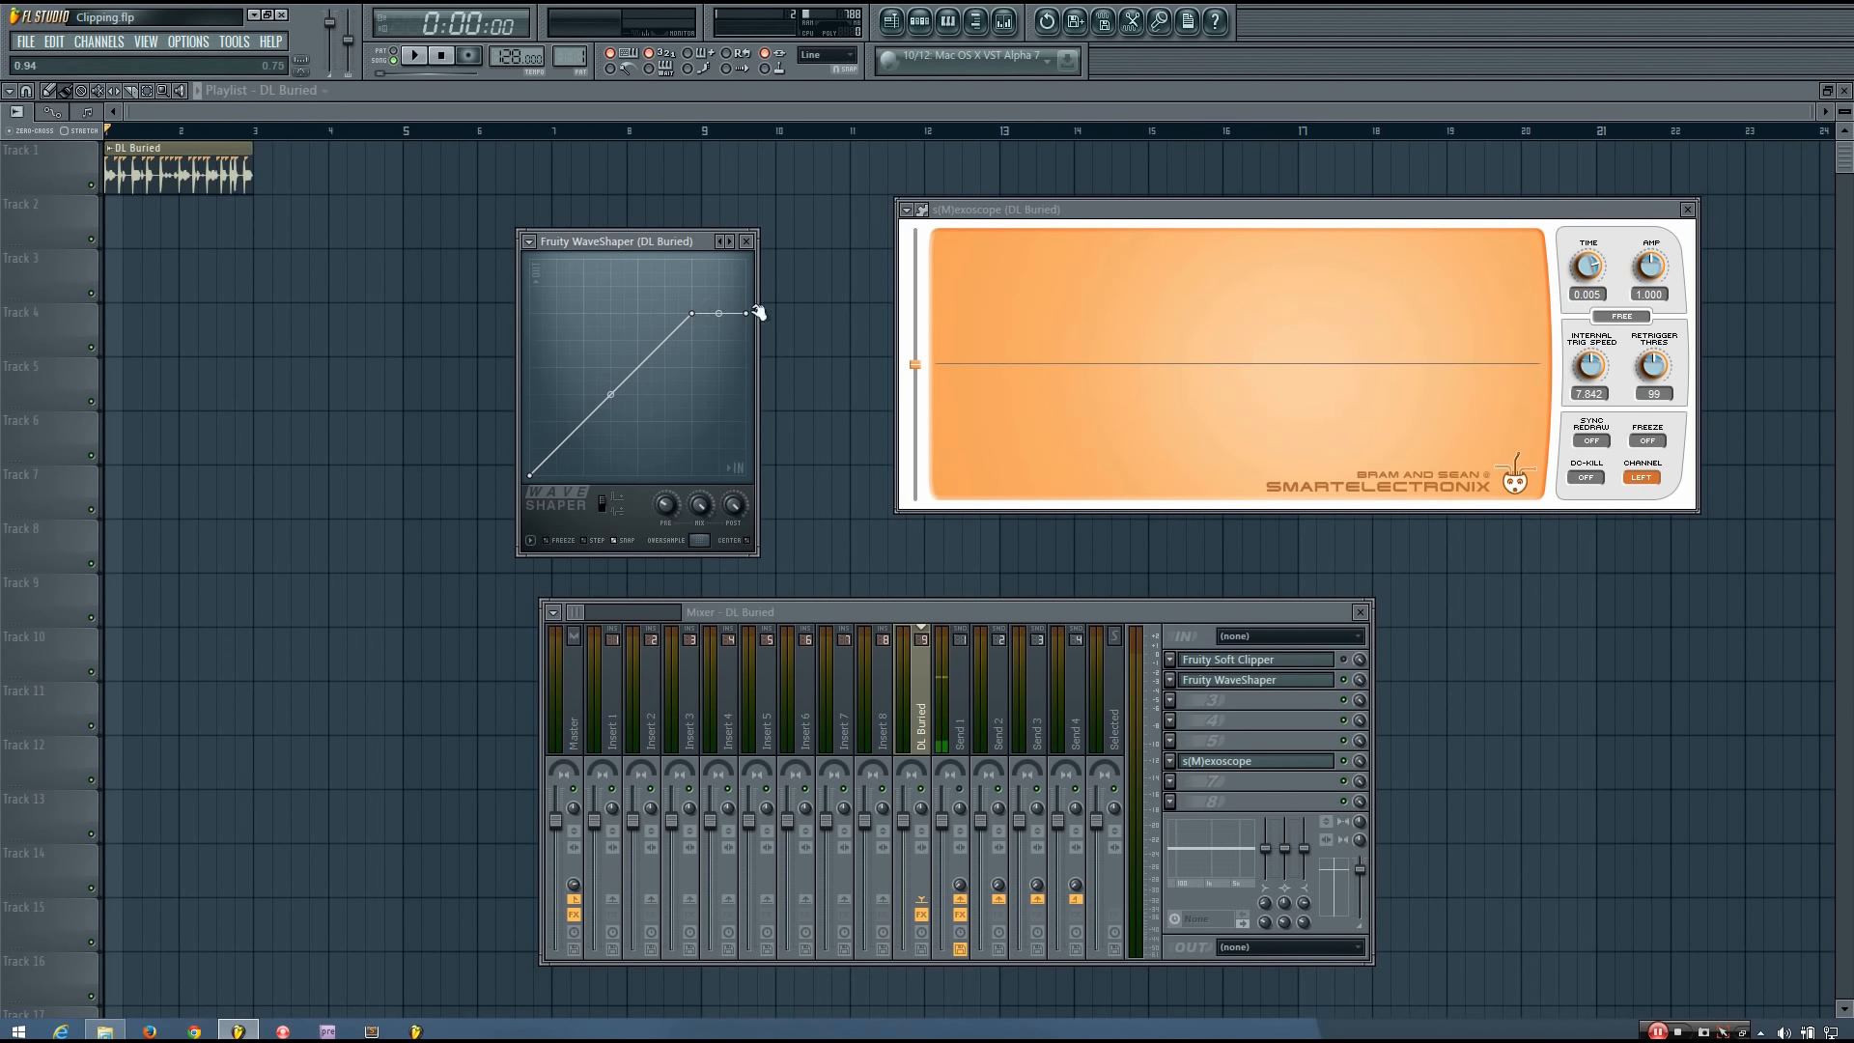
pyautogui.press('space')
pyautogui.press('space')
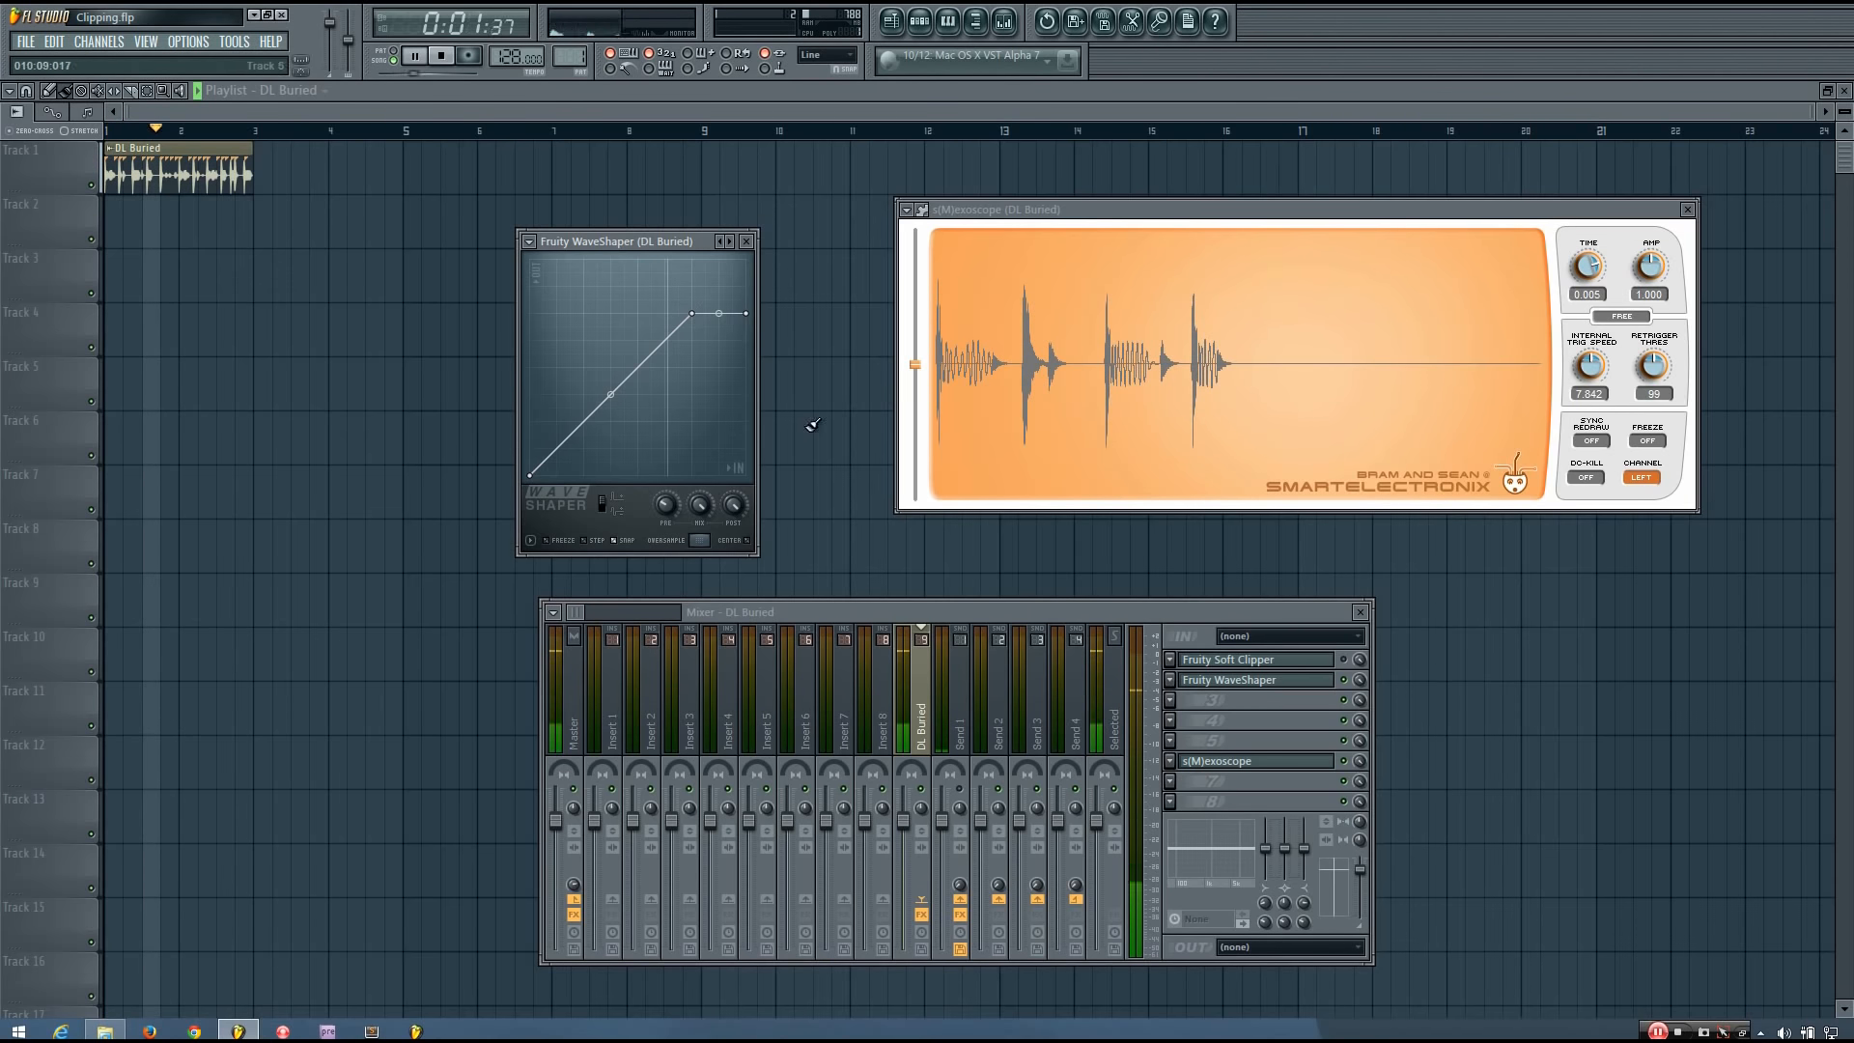
pyautogui.press('space')
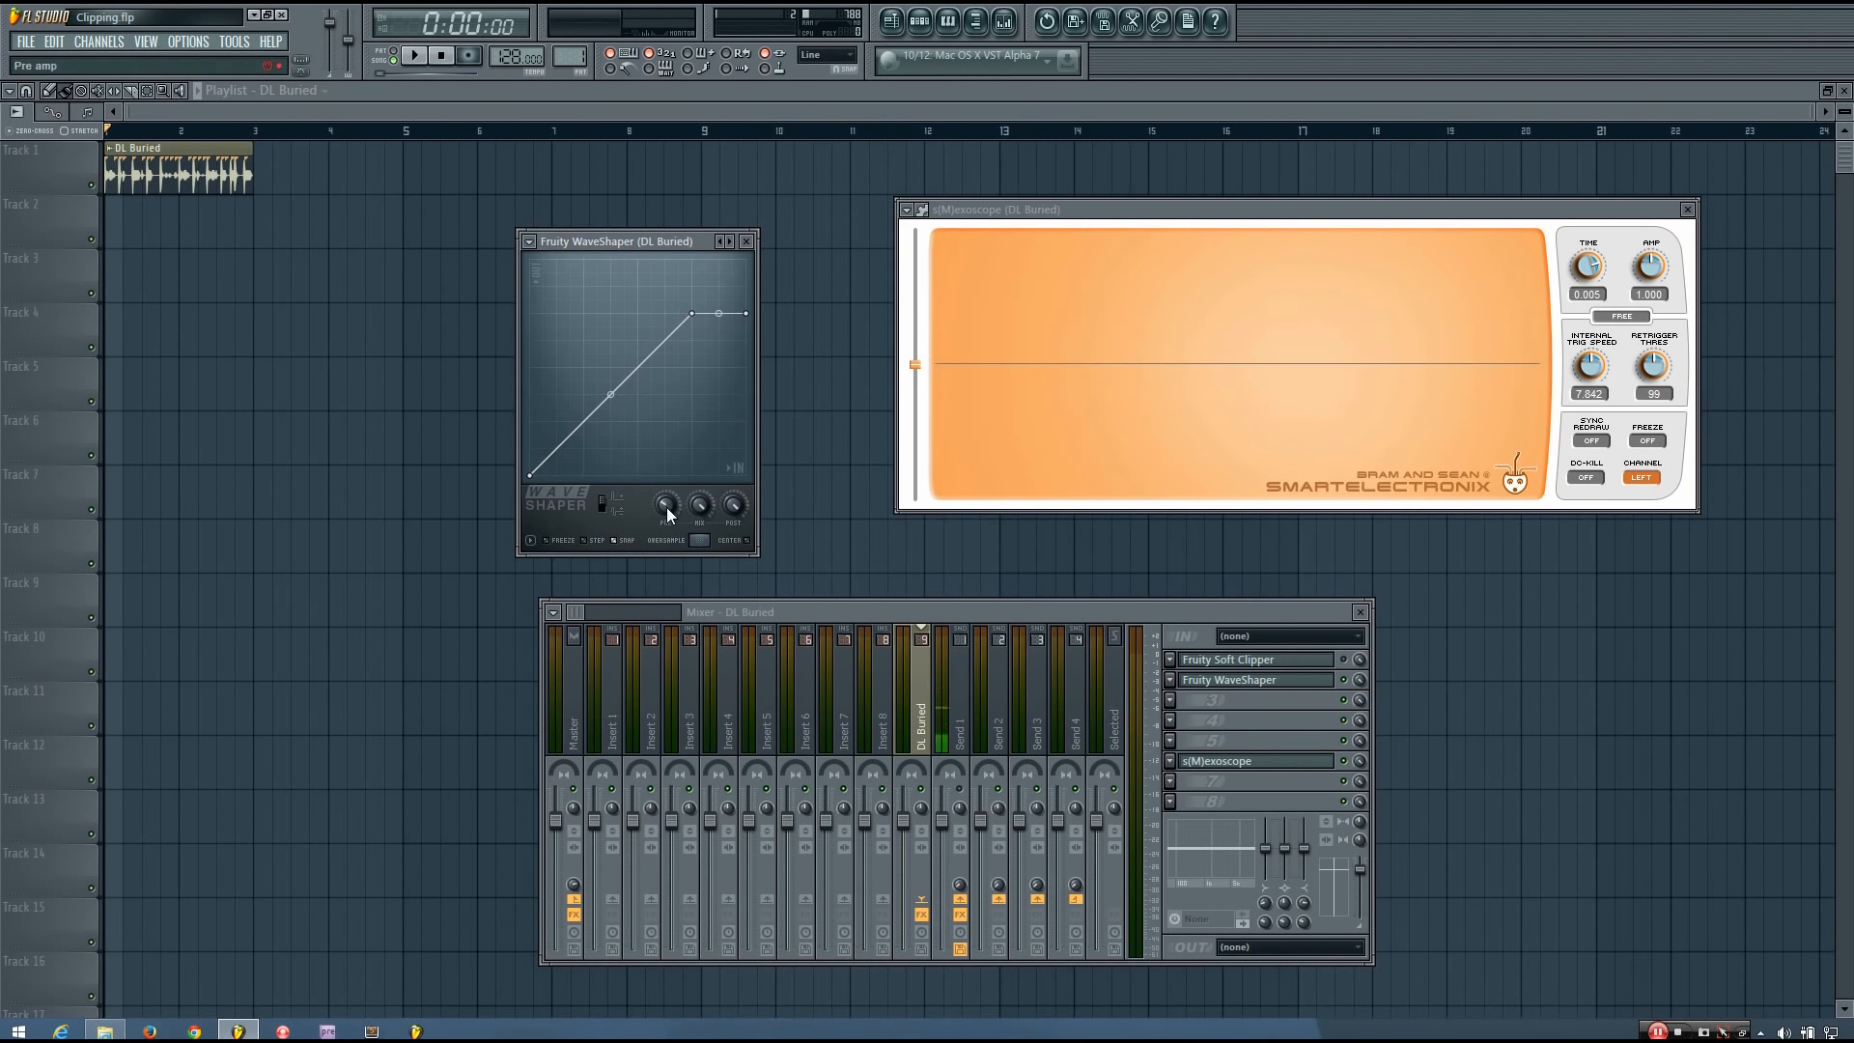
# Raise the WaveShaper's pre-amp to about 94% and further to about 169%, playing the loop to compare.
pyautogui.press('space')
pyautogui.moveTo(664, 508); pyautogui.dragTo(663, 475)
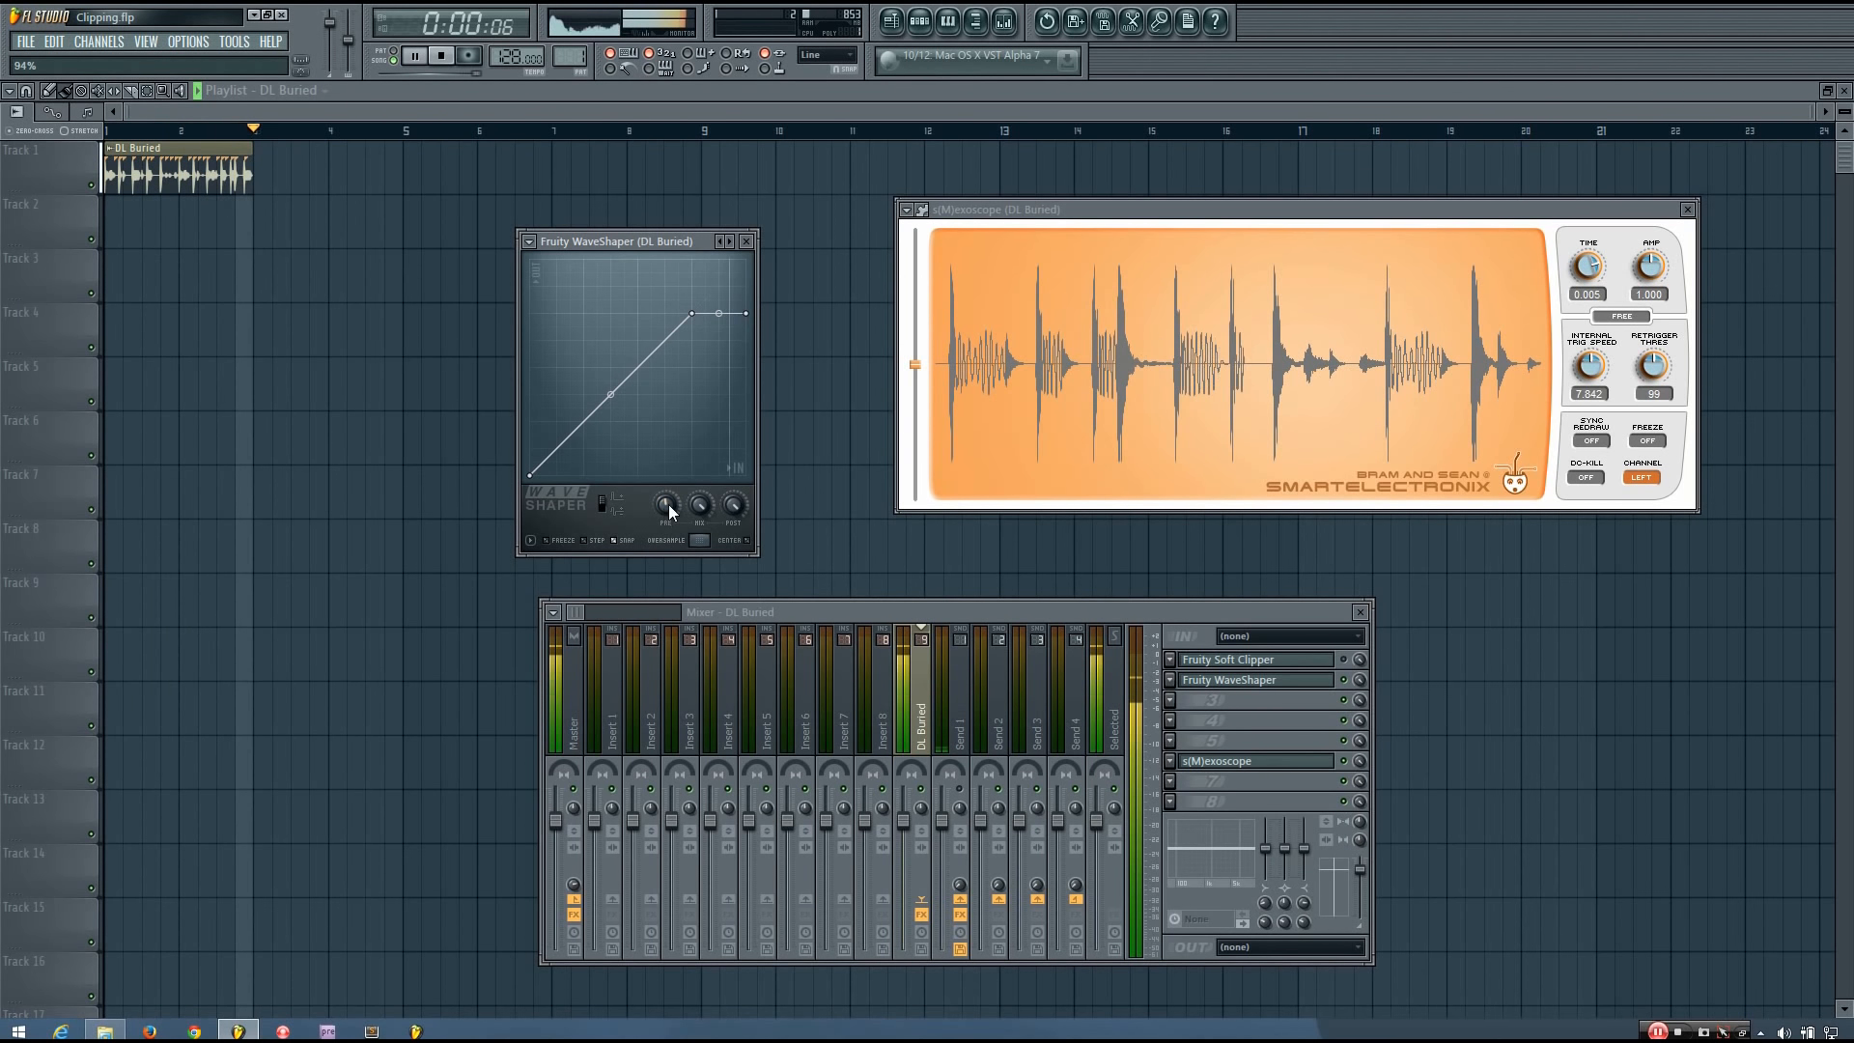
pyautogui.press('space')
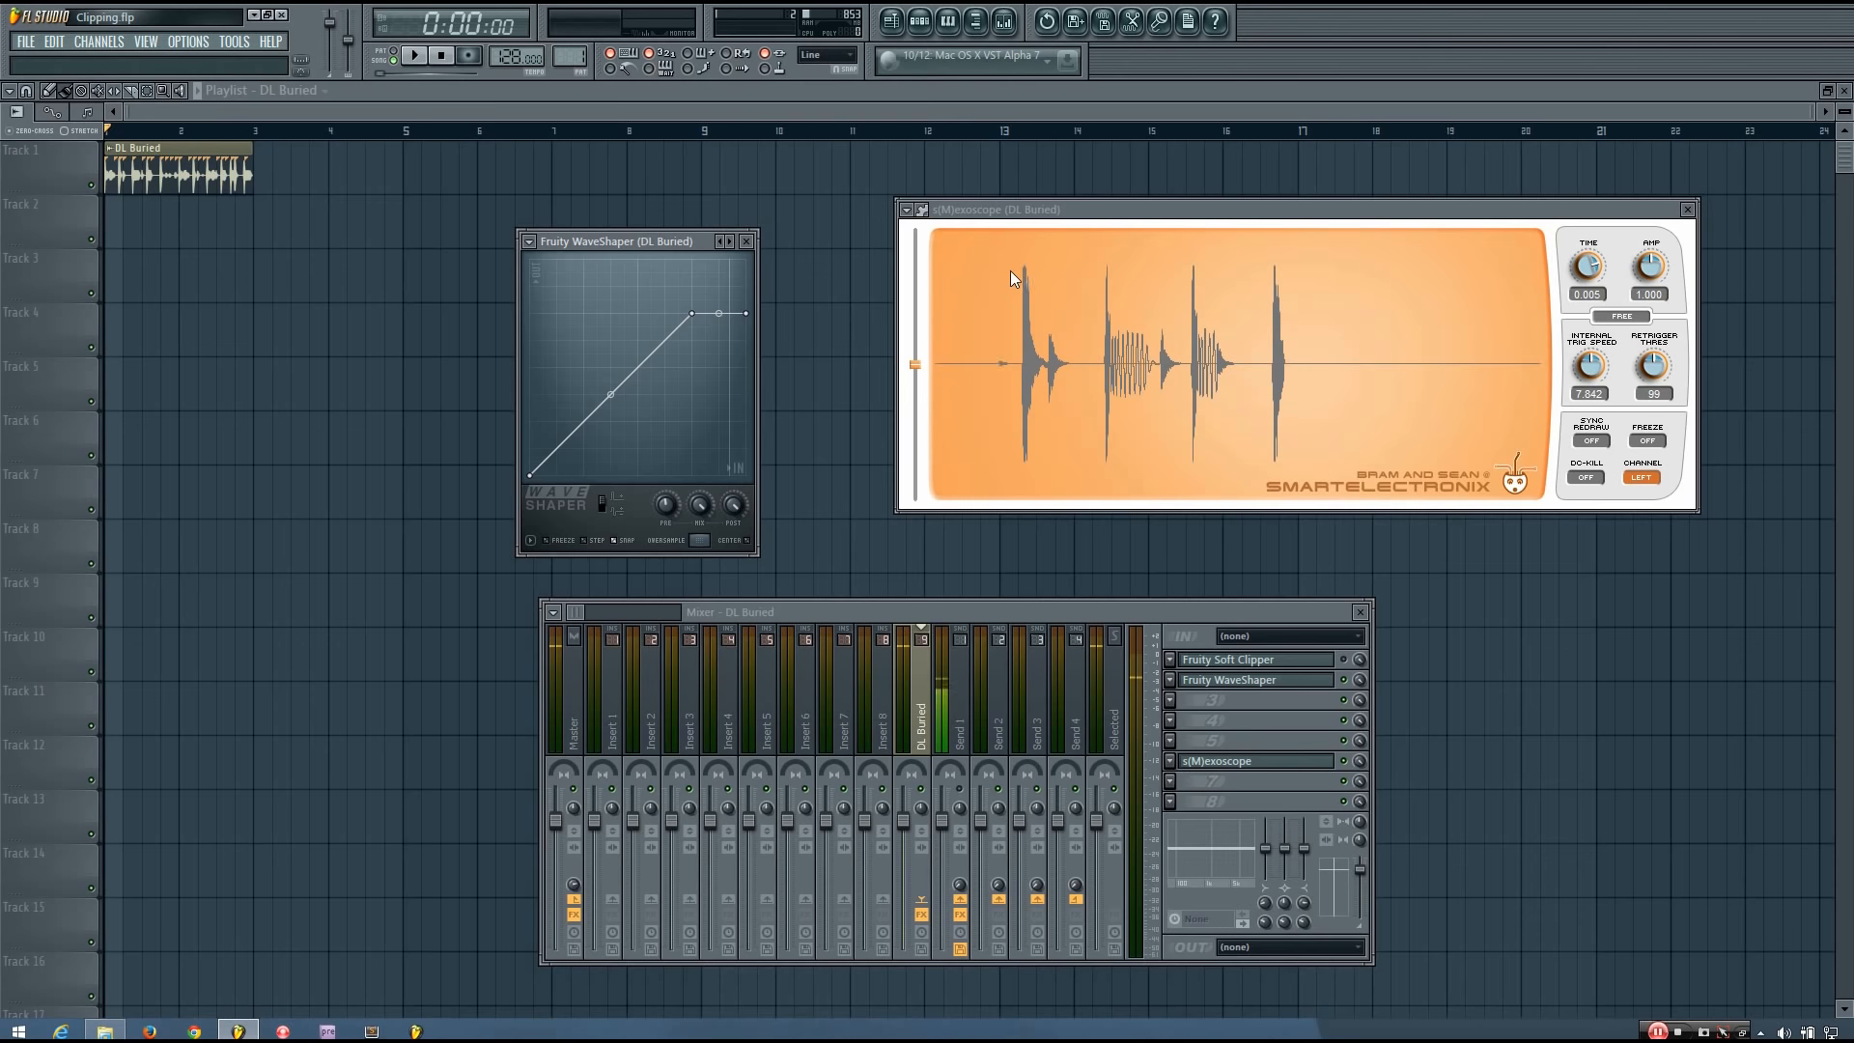
pyautogui.moveTo(665, 506); pyautogui.dragTo(665, 498)
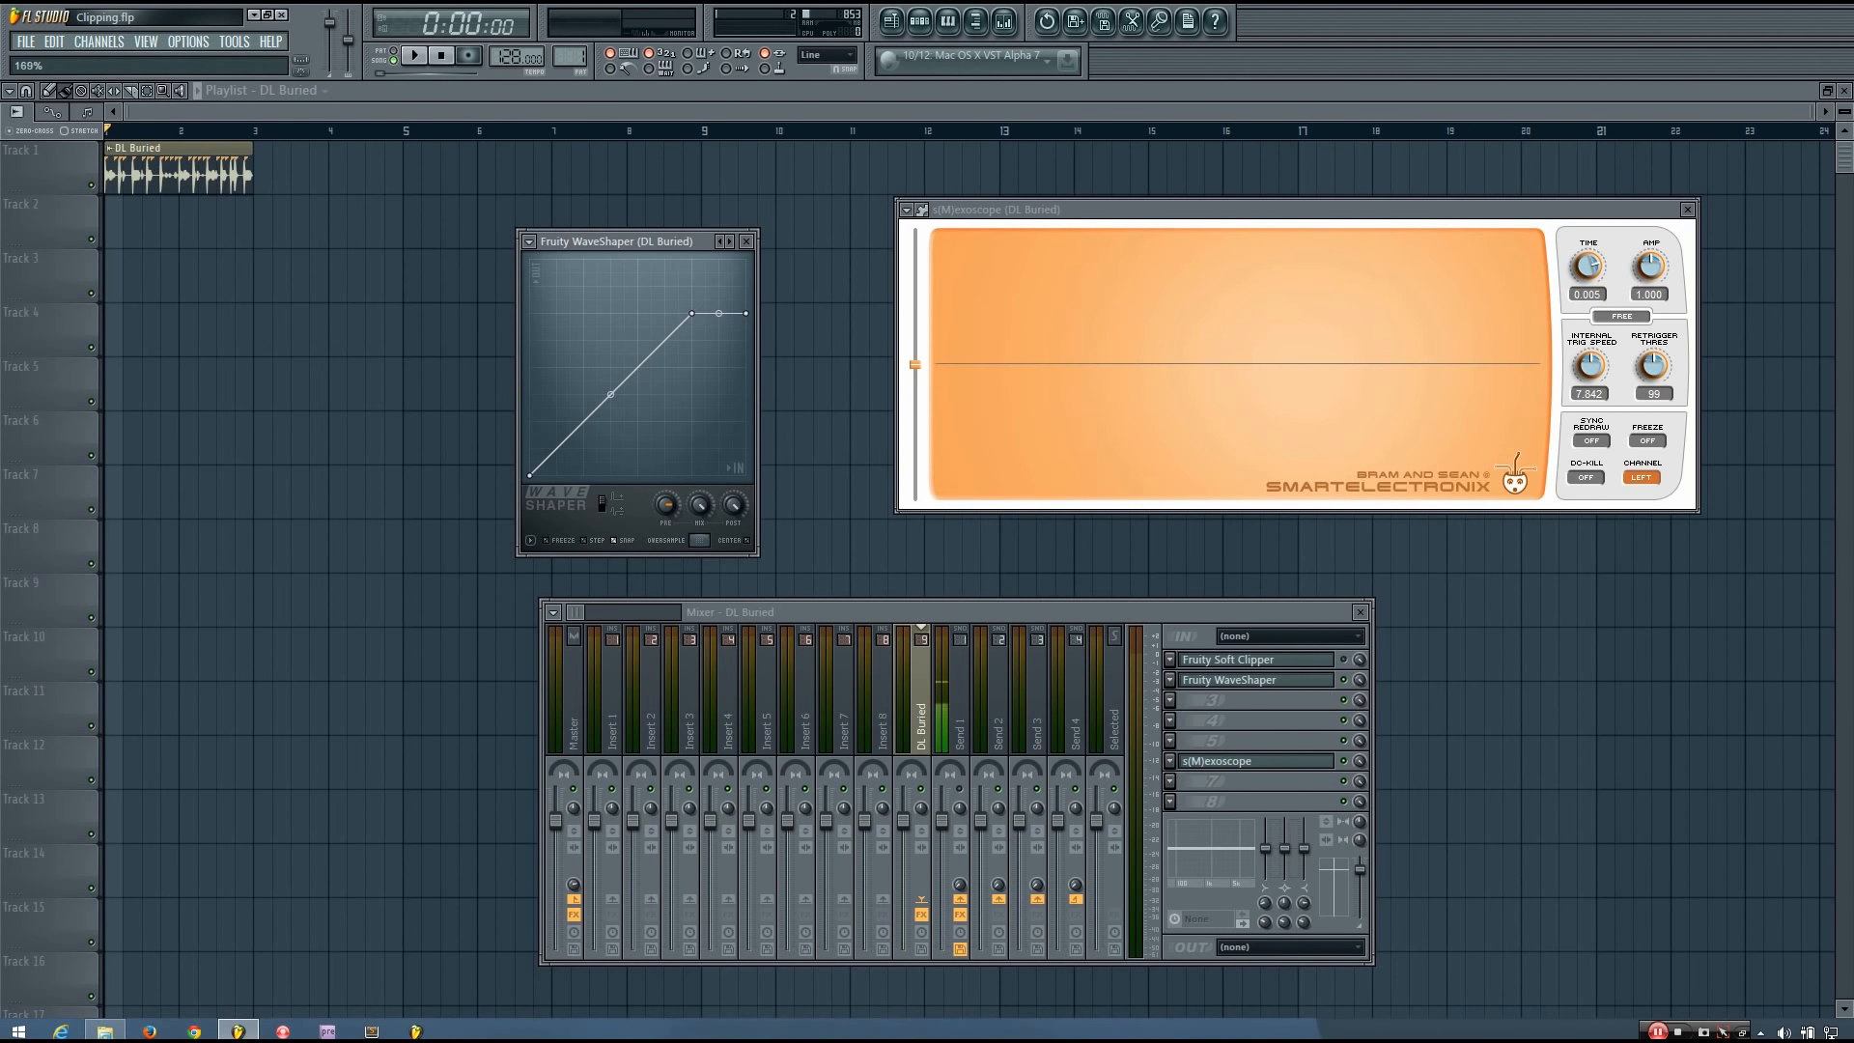
pyautogui.moveTo(665, 504); pyautogui.dragTo(666, 500)
pyautogui.press('space')
pyautogui.press('space')
# Try the WaveShaper's post gain at about 58% while playing the loop.
pyautogui.click(744, 511)
pyautogui.press('space')
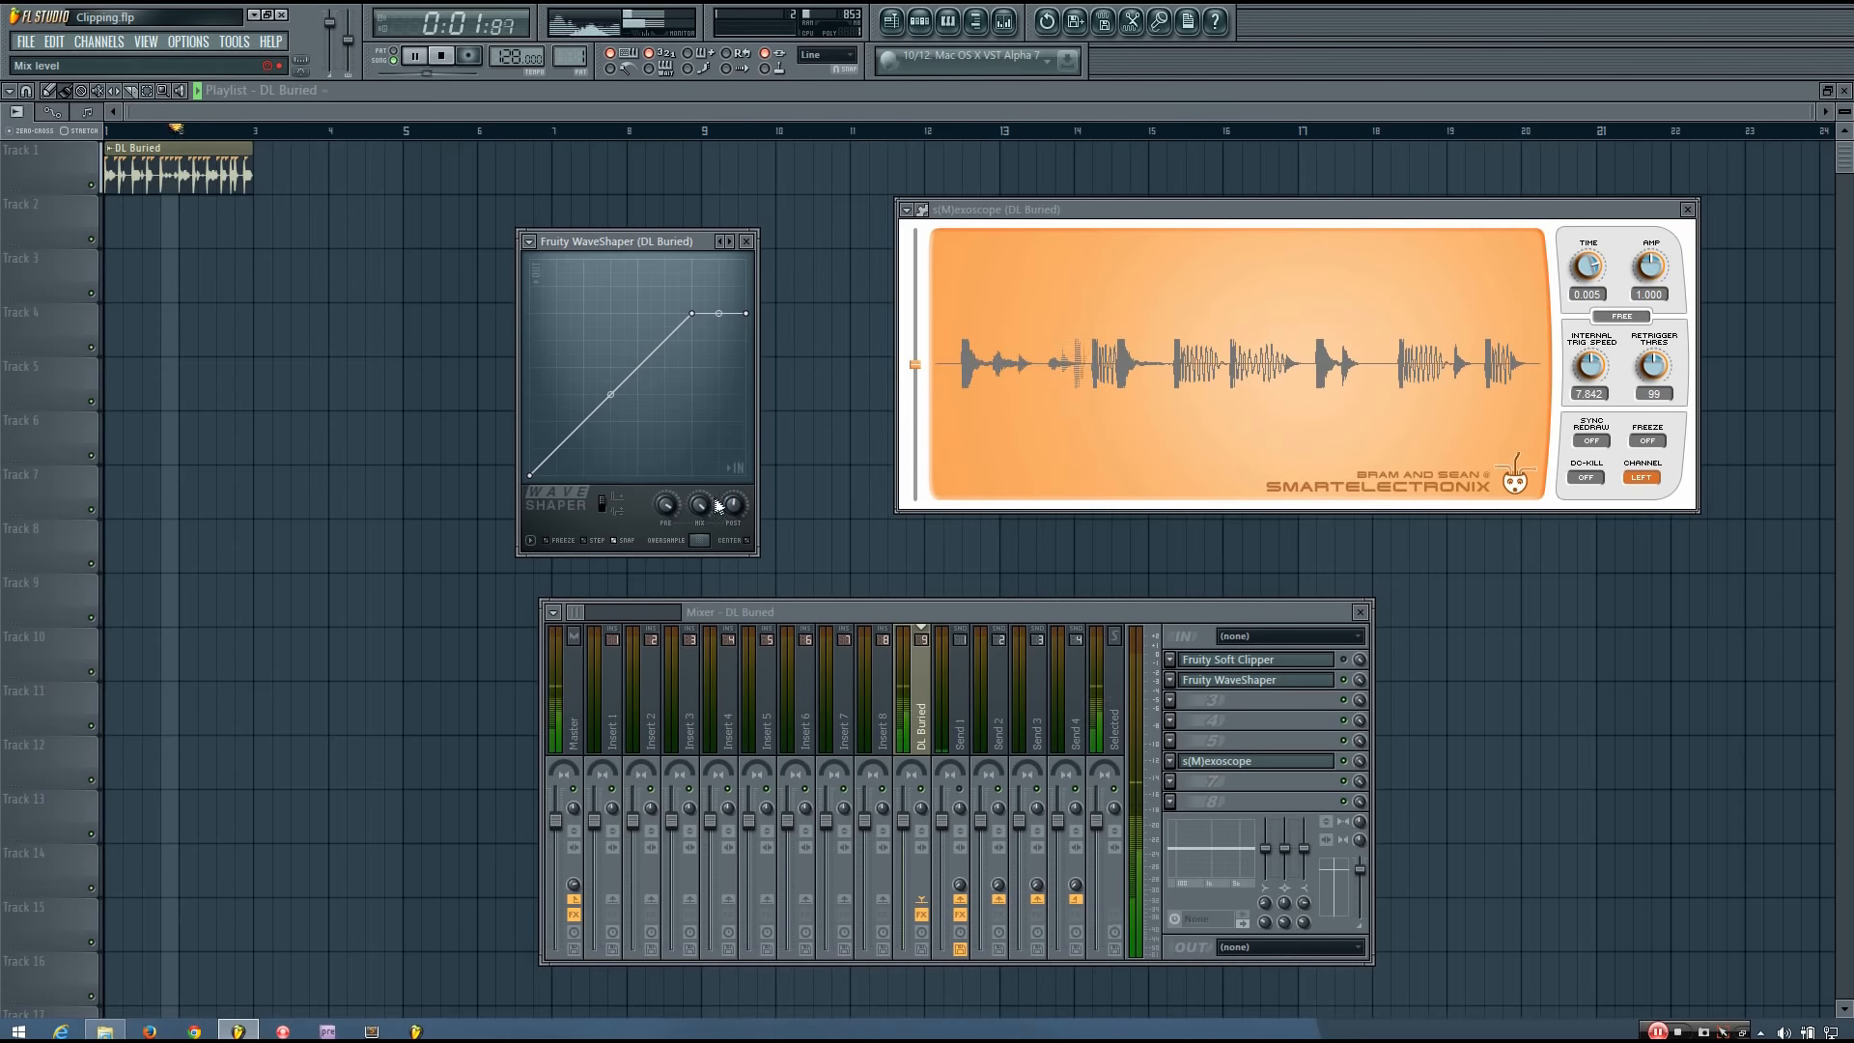
pyautogui.press('space')
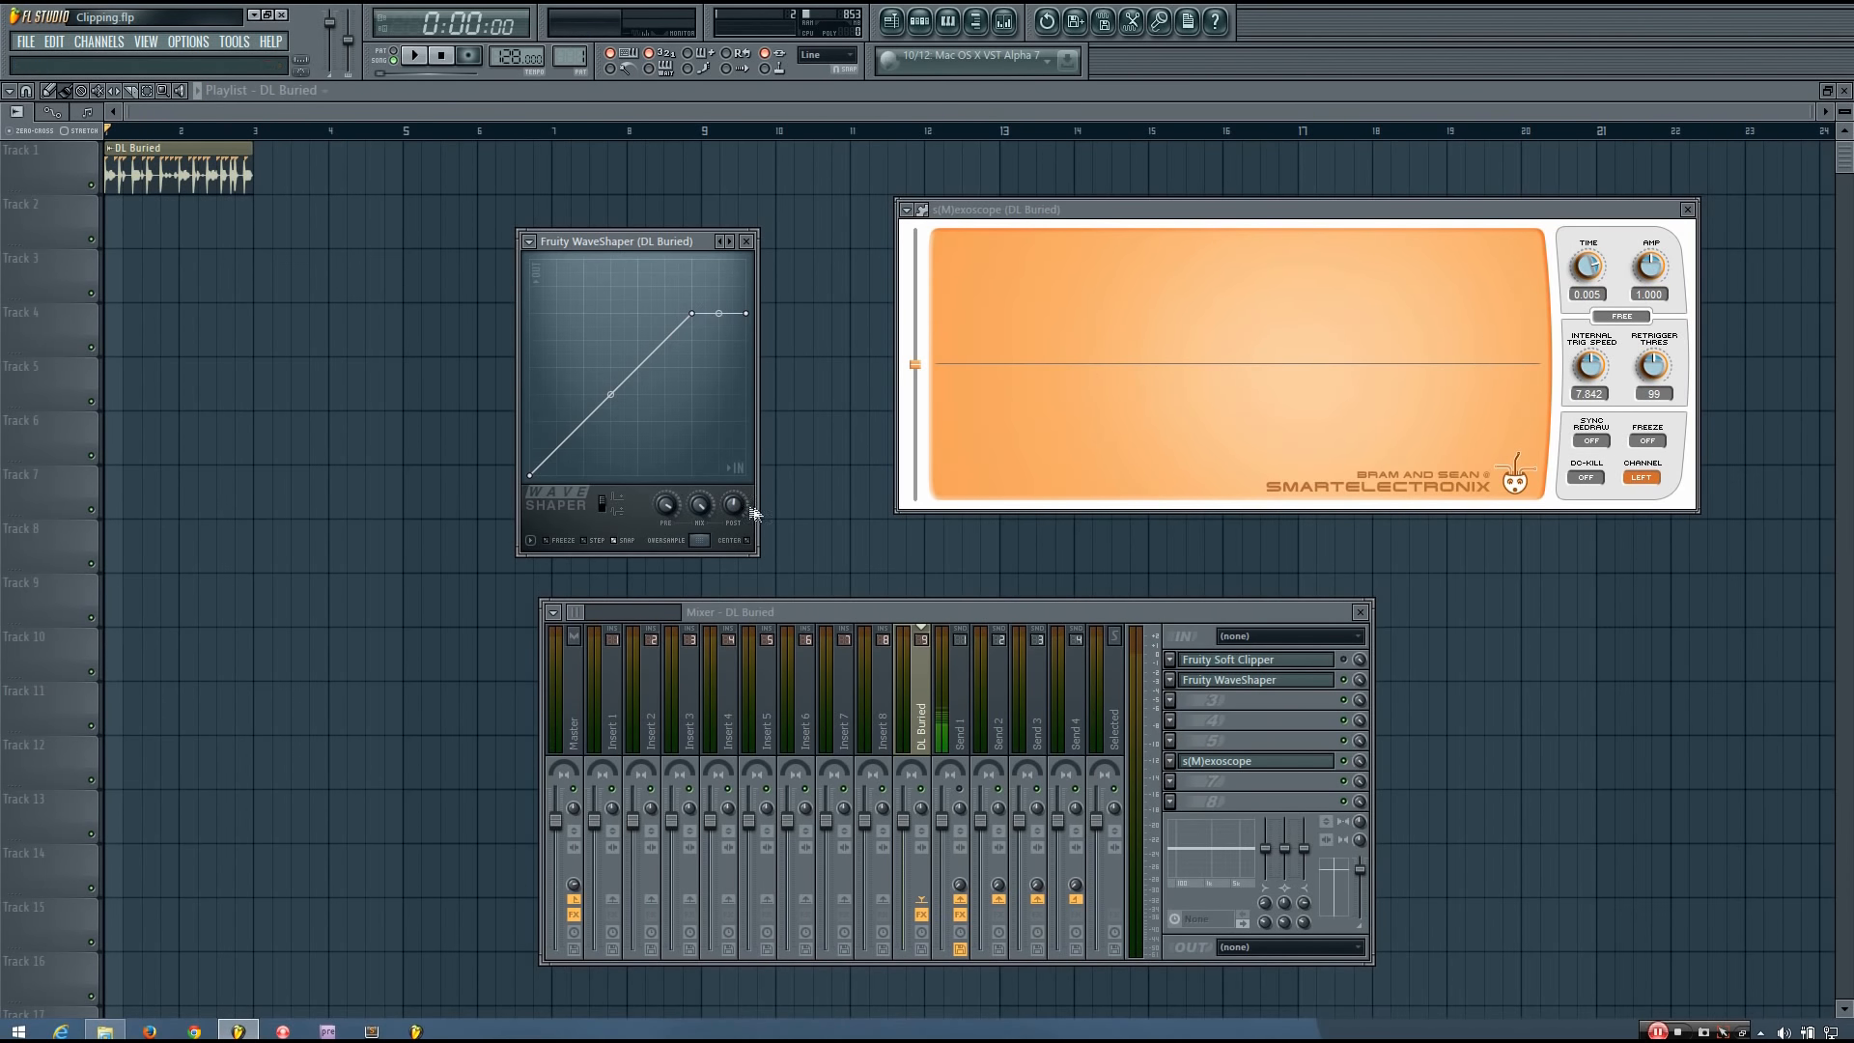
pyautogui.press('space')
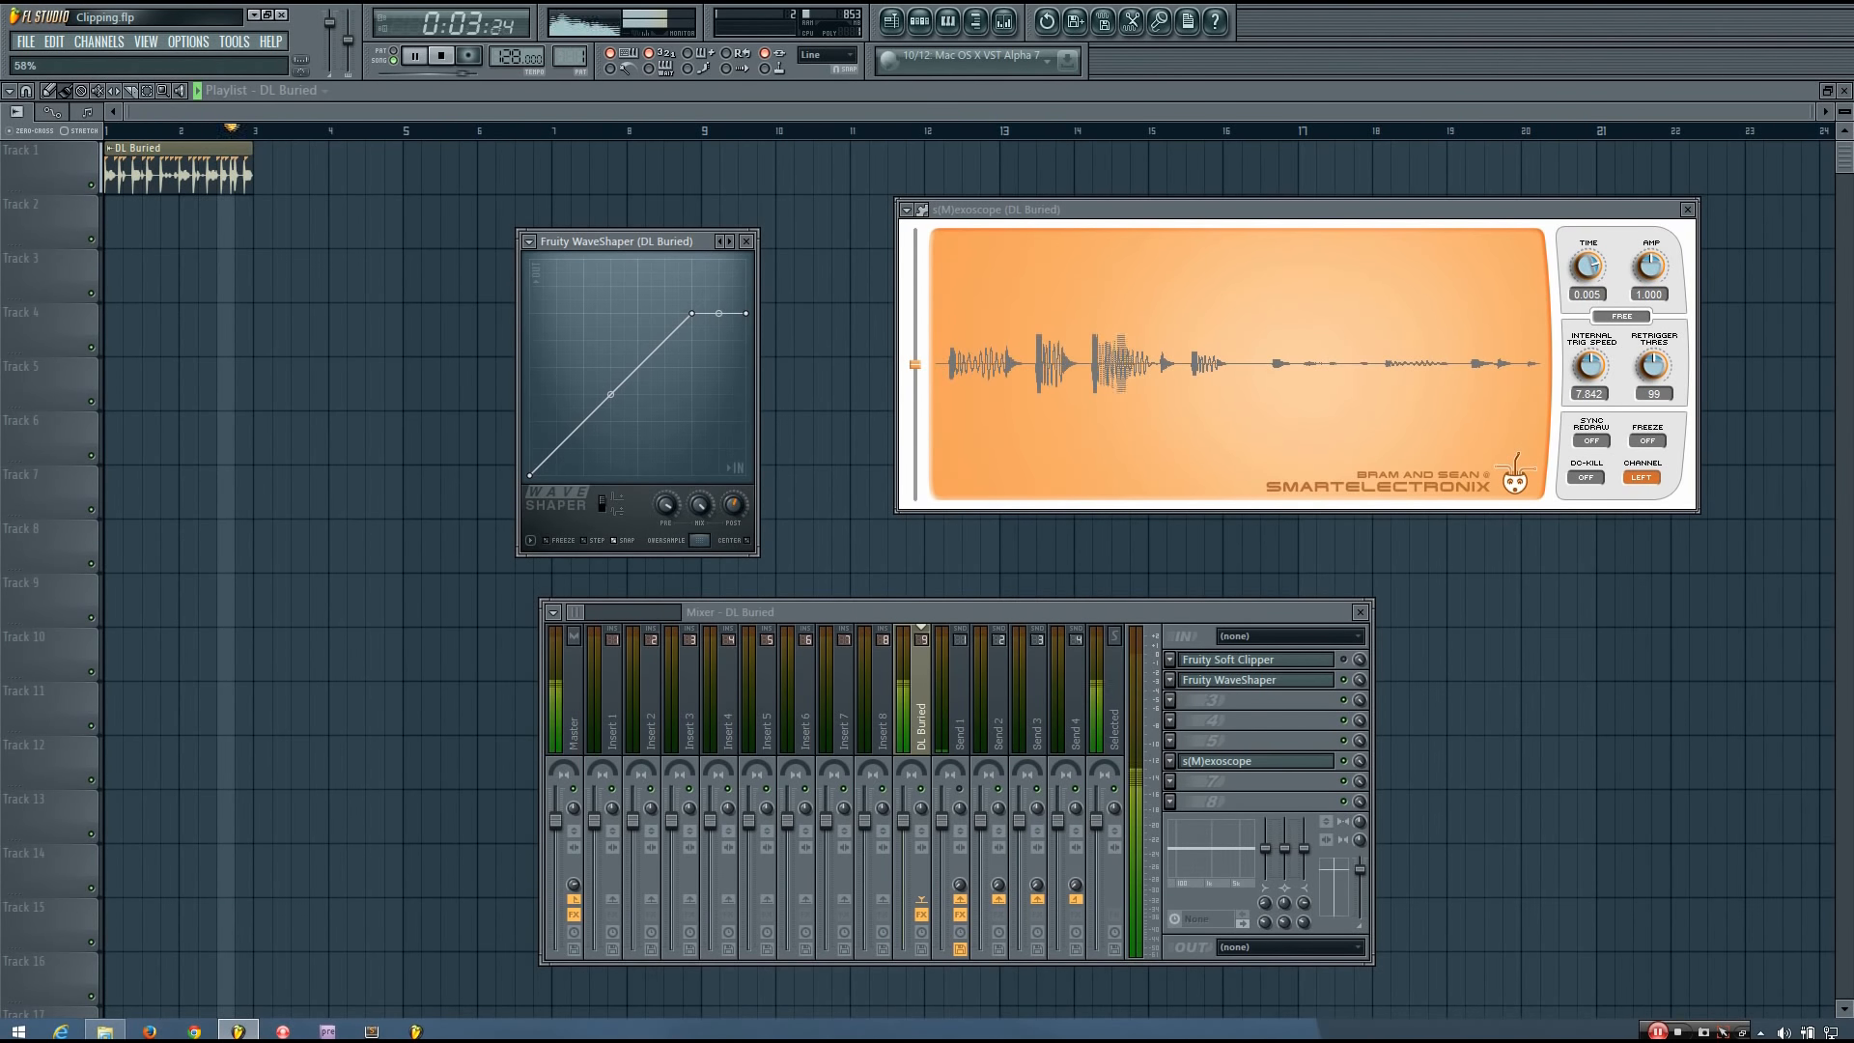
pyautogui.press('space')
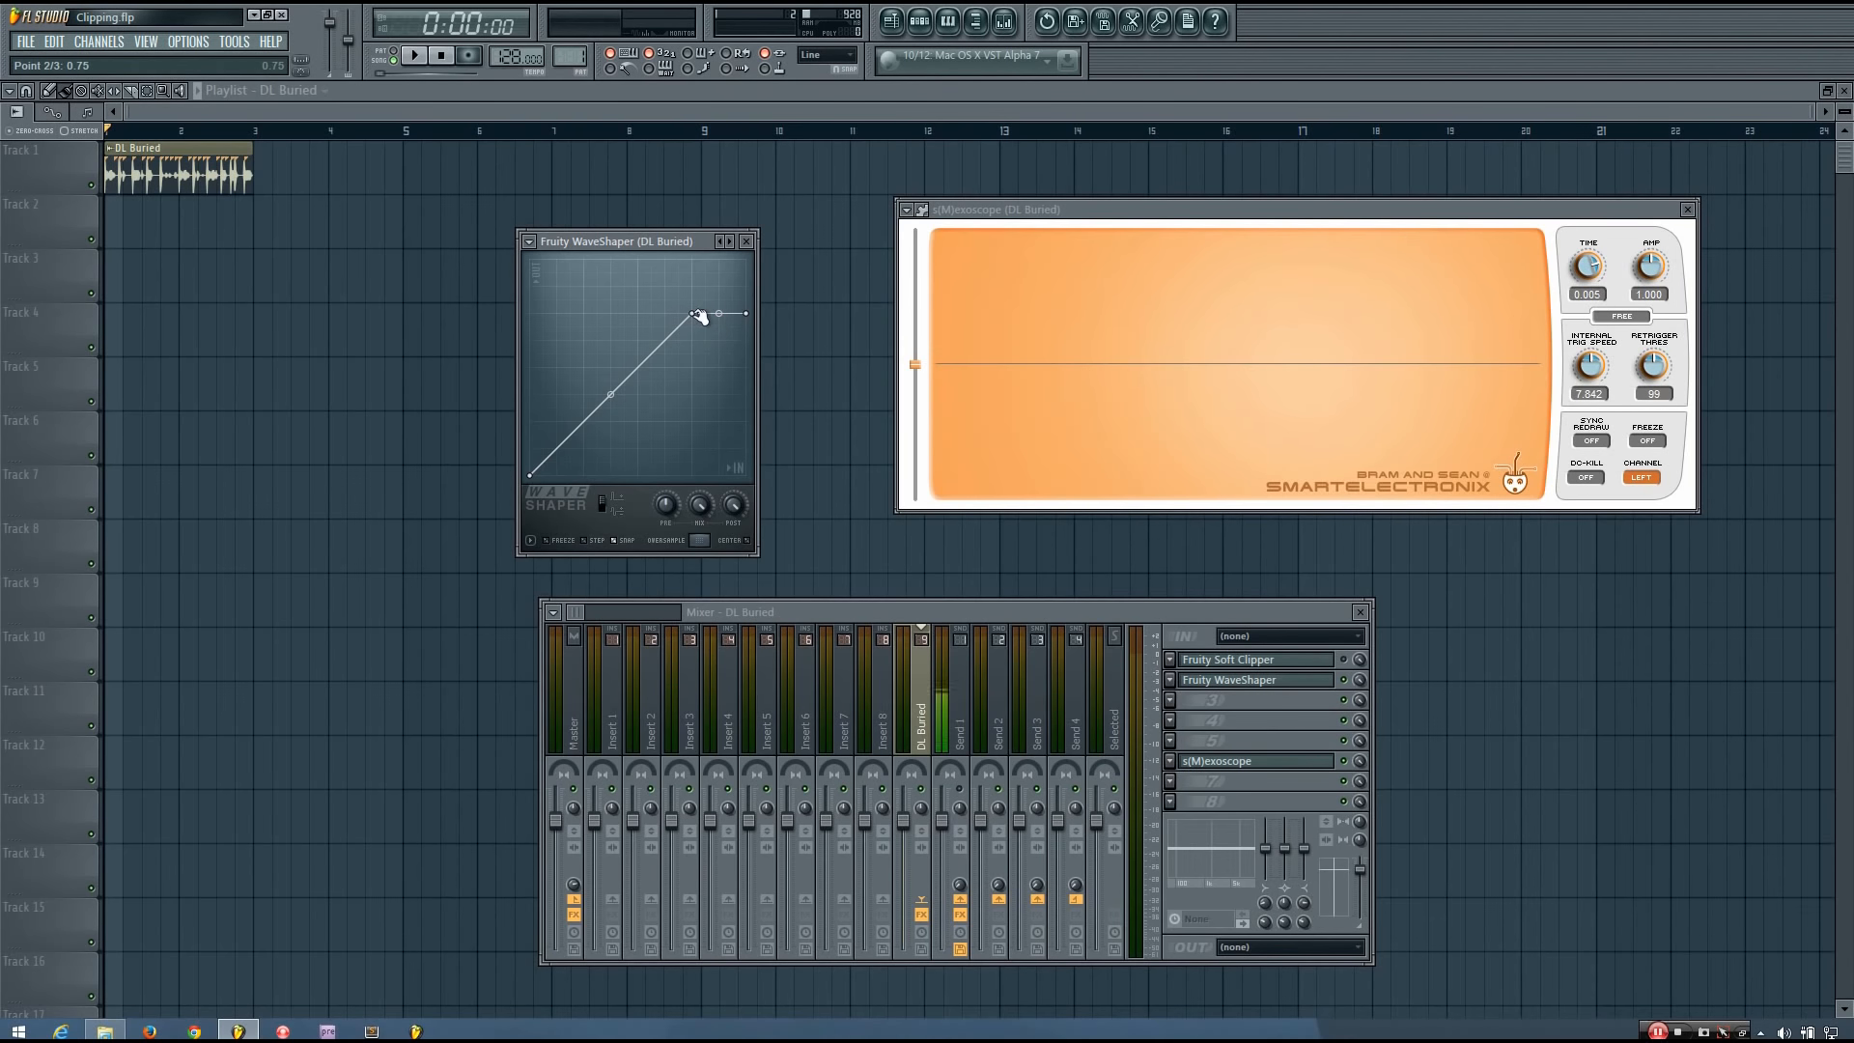
# Lower the WaveShaper's knee and flat end section to about 0.25.
pyautogui.moveTo(695, 315); pyautogui.dragTo(642, 366)
pyautogui.moveTo(750, 315); pyautogui.dragTo(766, 367)
pyautogui.moveTo(641, 371); pyautogui.dragTo(590, 423)
pyautogui.moveTo(752, 368); pyautogui.dragTo(752, 414)
pyautogui.moveTo(752, 414); pyautogui.dragTo(762, 371)
pyautogui.moveTo(752, 370); pyautogui.dragTo(758, 422)
# Play the loop through the lowered curve, comparing it with the WaveShaper bypassed and enabled.
pyautogui.press('space')
pyautogui.press('space')
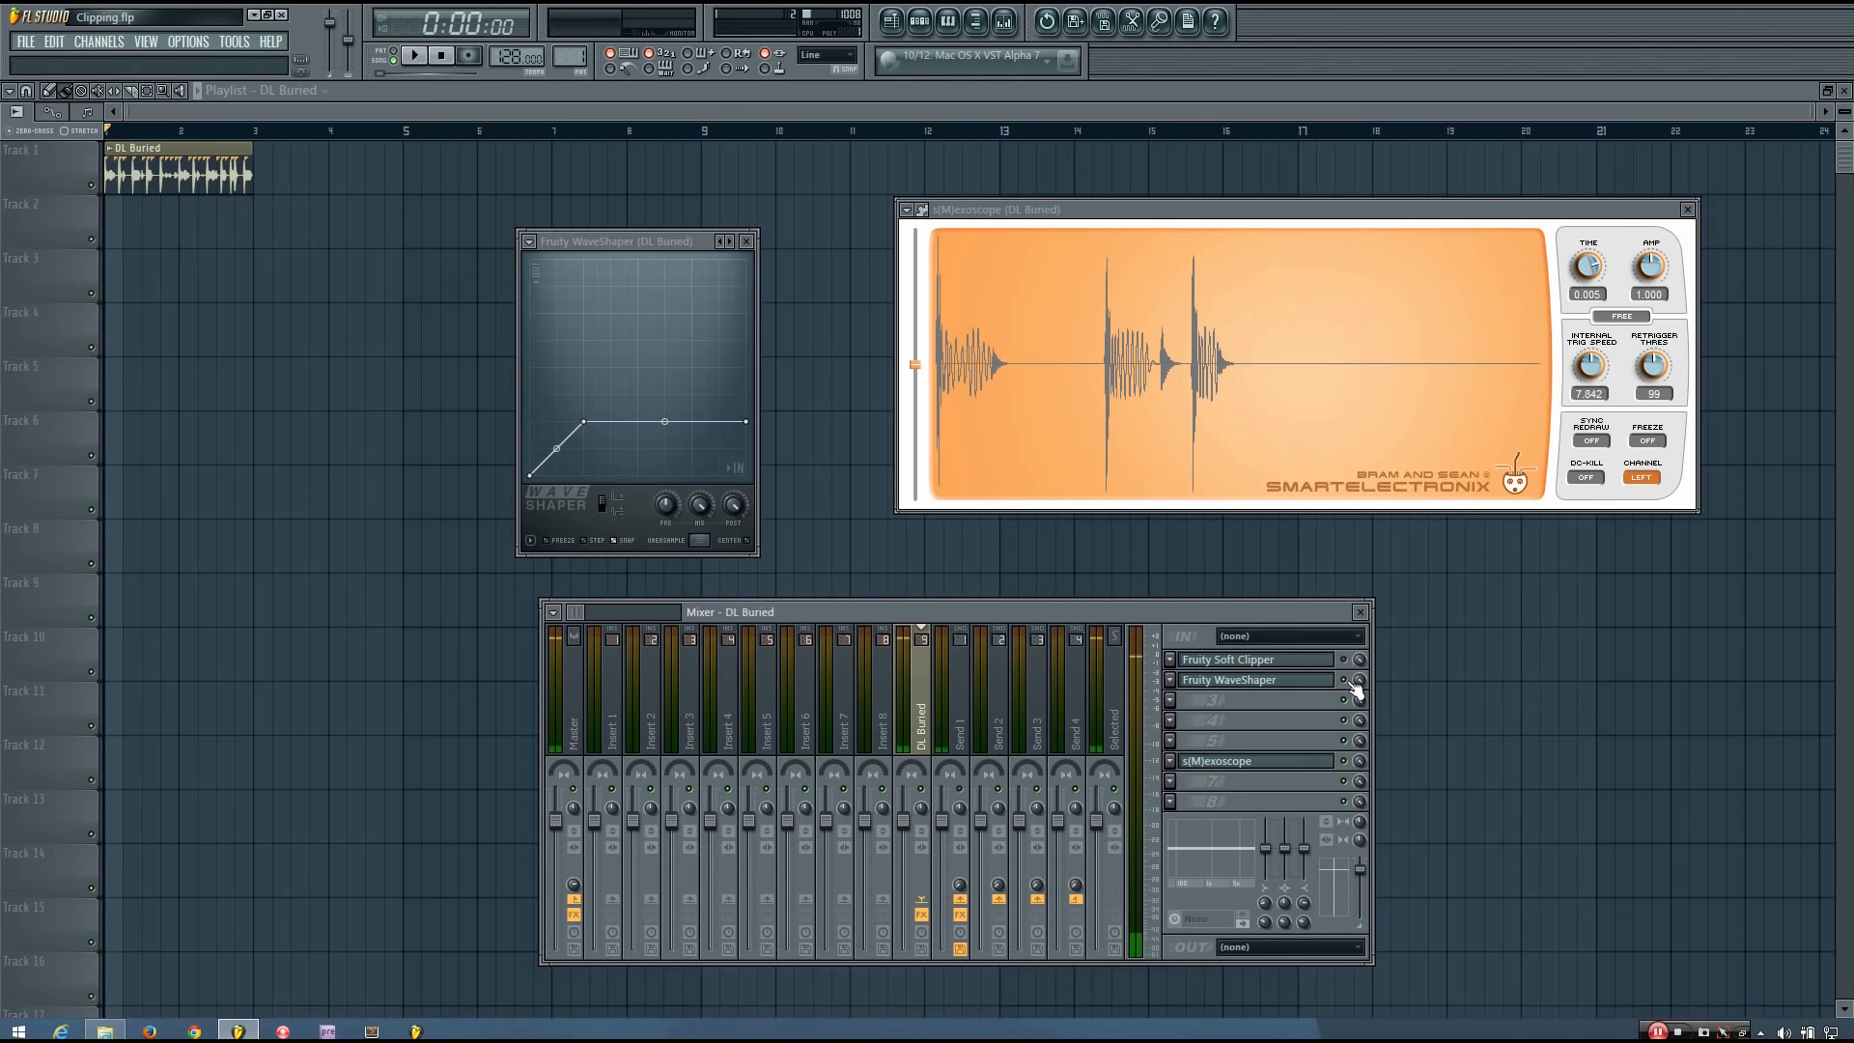
pyautogui.press('space')
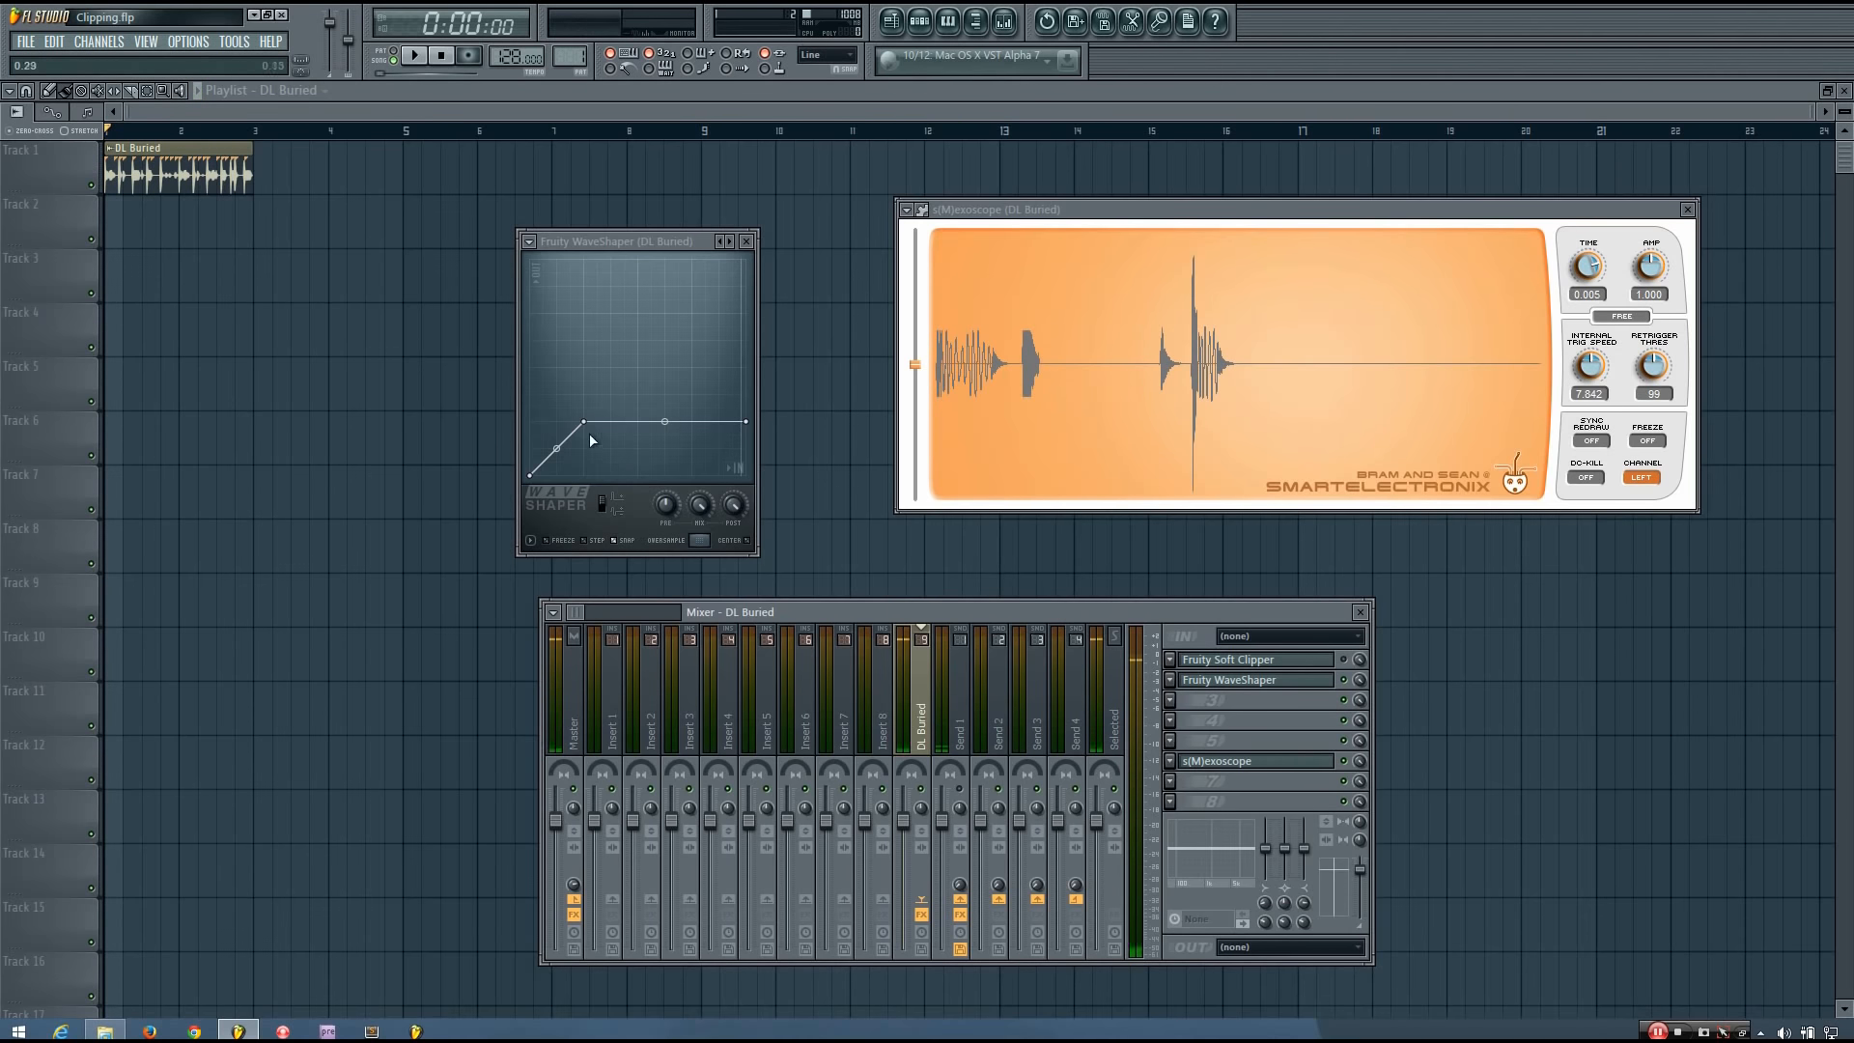
pyautogui.moveTo(583, 421)
pyautogui.mouseDown()
pyautogui.moveTo(556, 448)
pyautogui.moveTo(602, 419)
pyautogui.moveTo(583, 421)
pyautogui.mouseUp()
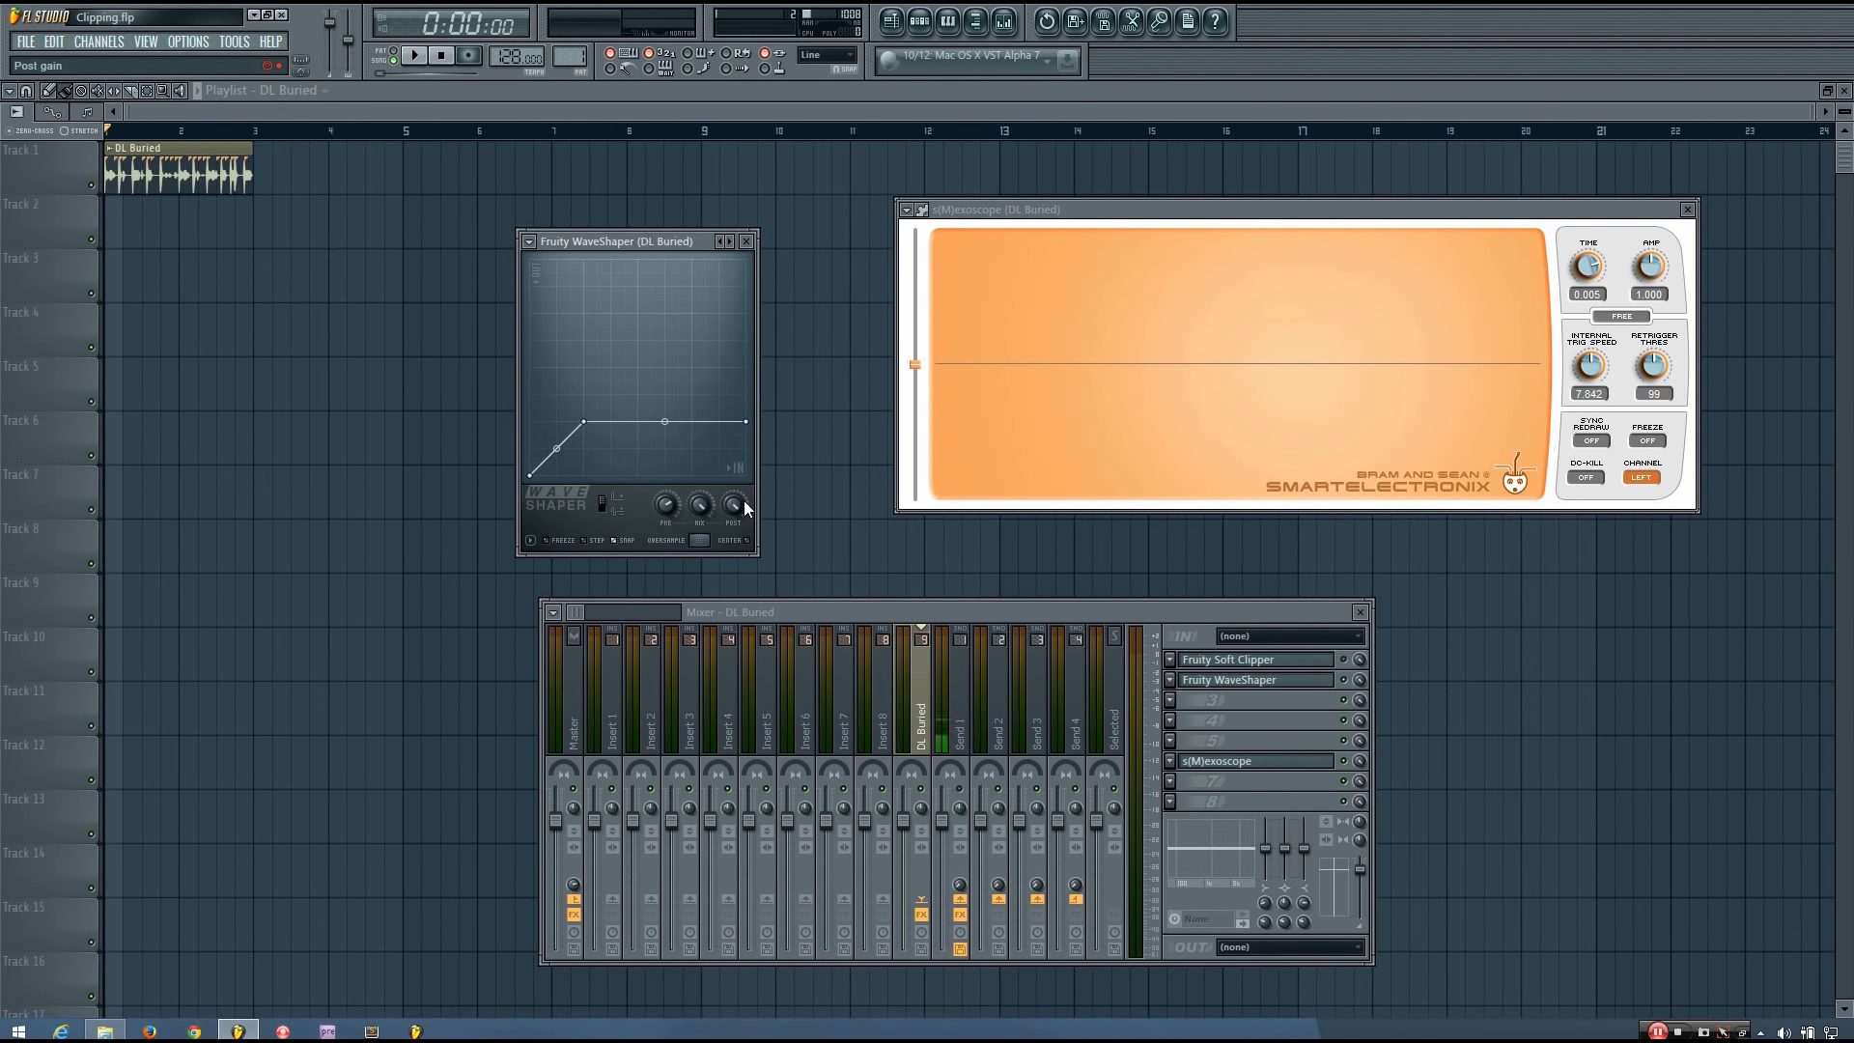
# Try the WaveShaper's post gain at about 78% during playback, restore it, and play the loop again.
pyautogui.press('space')
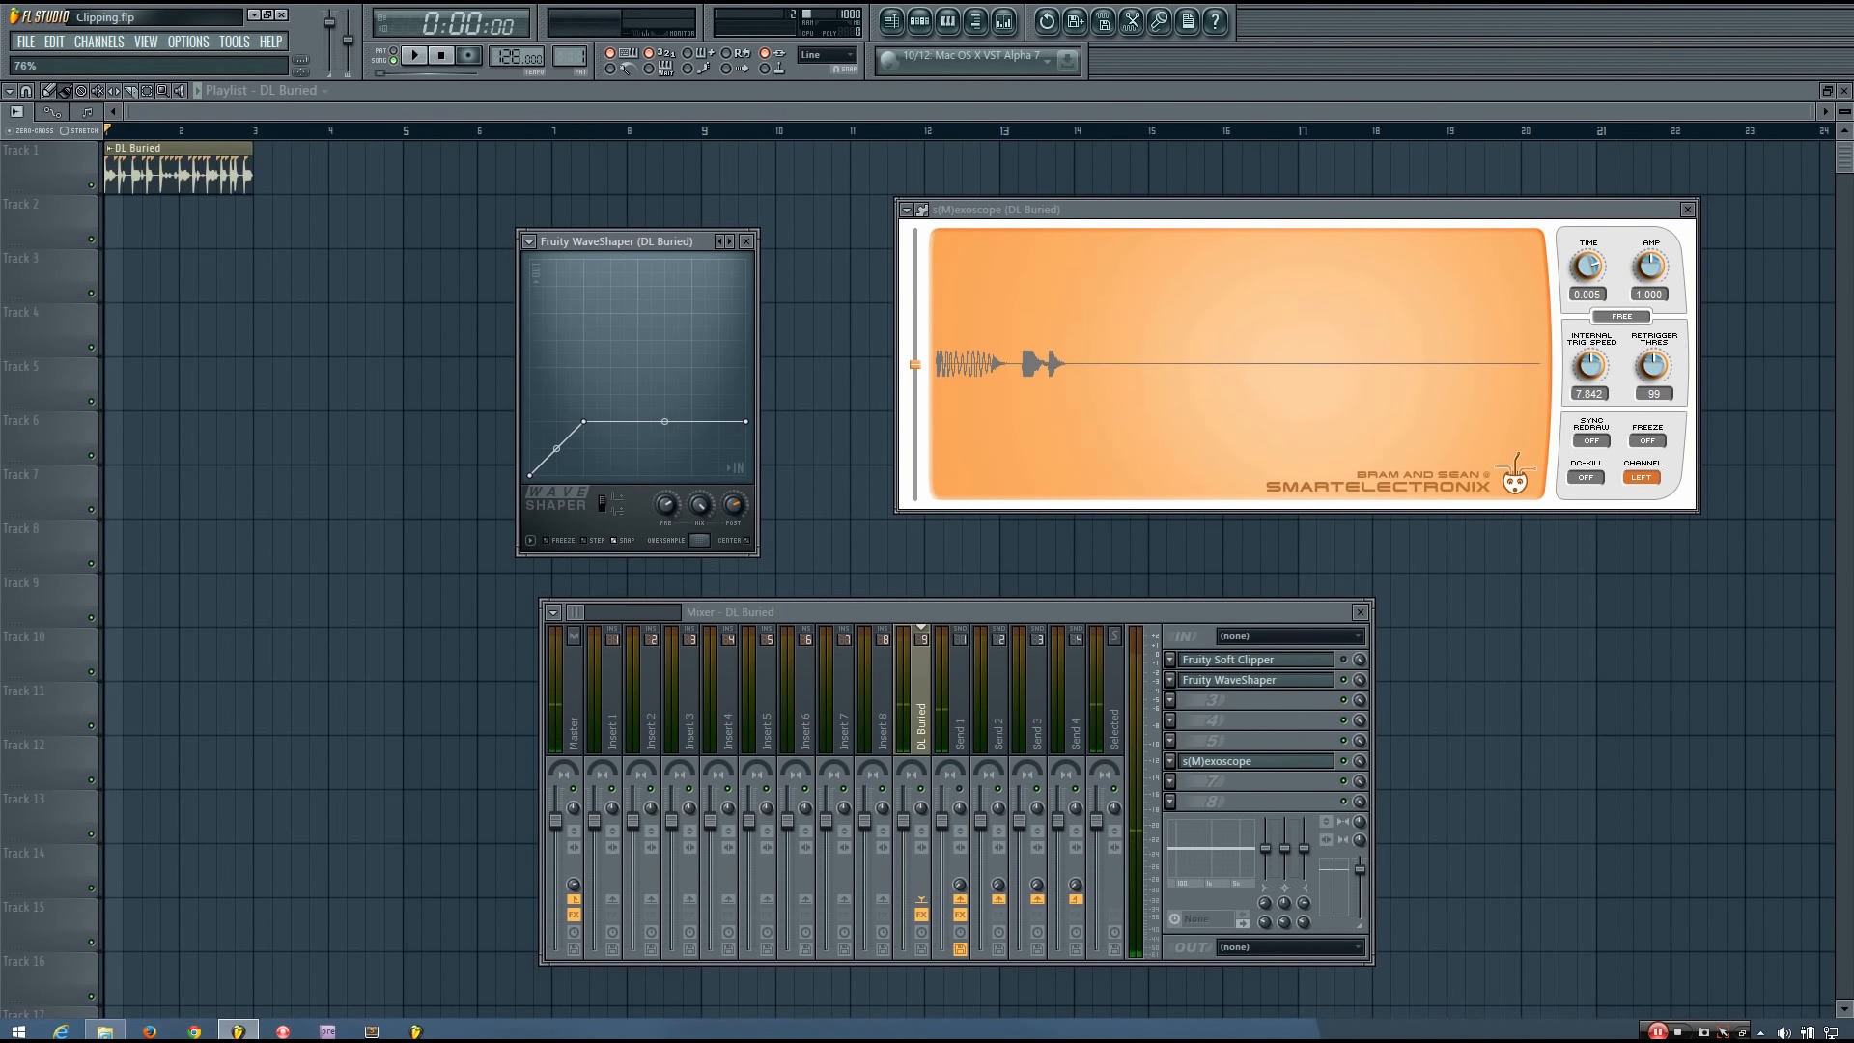
pyautogui.press('space')
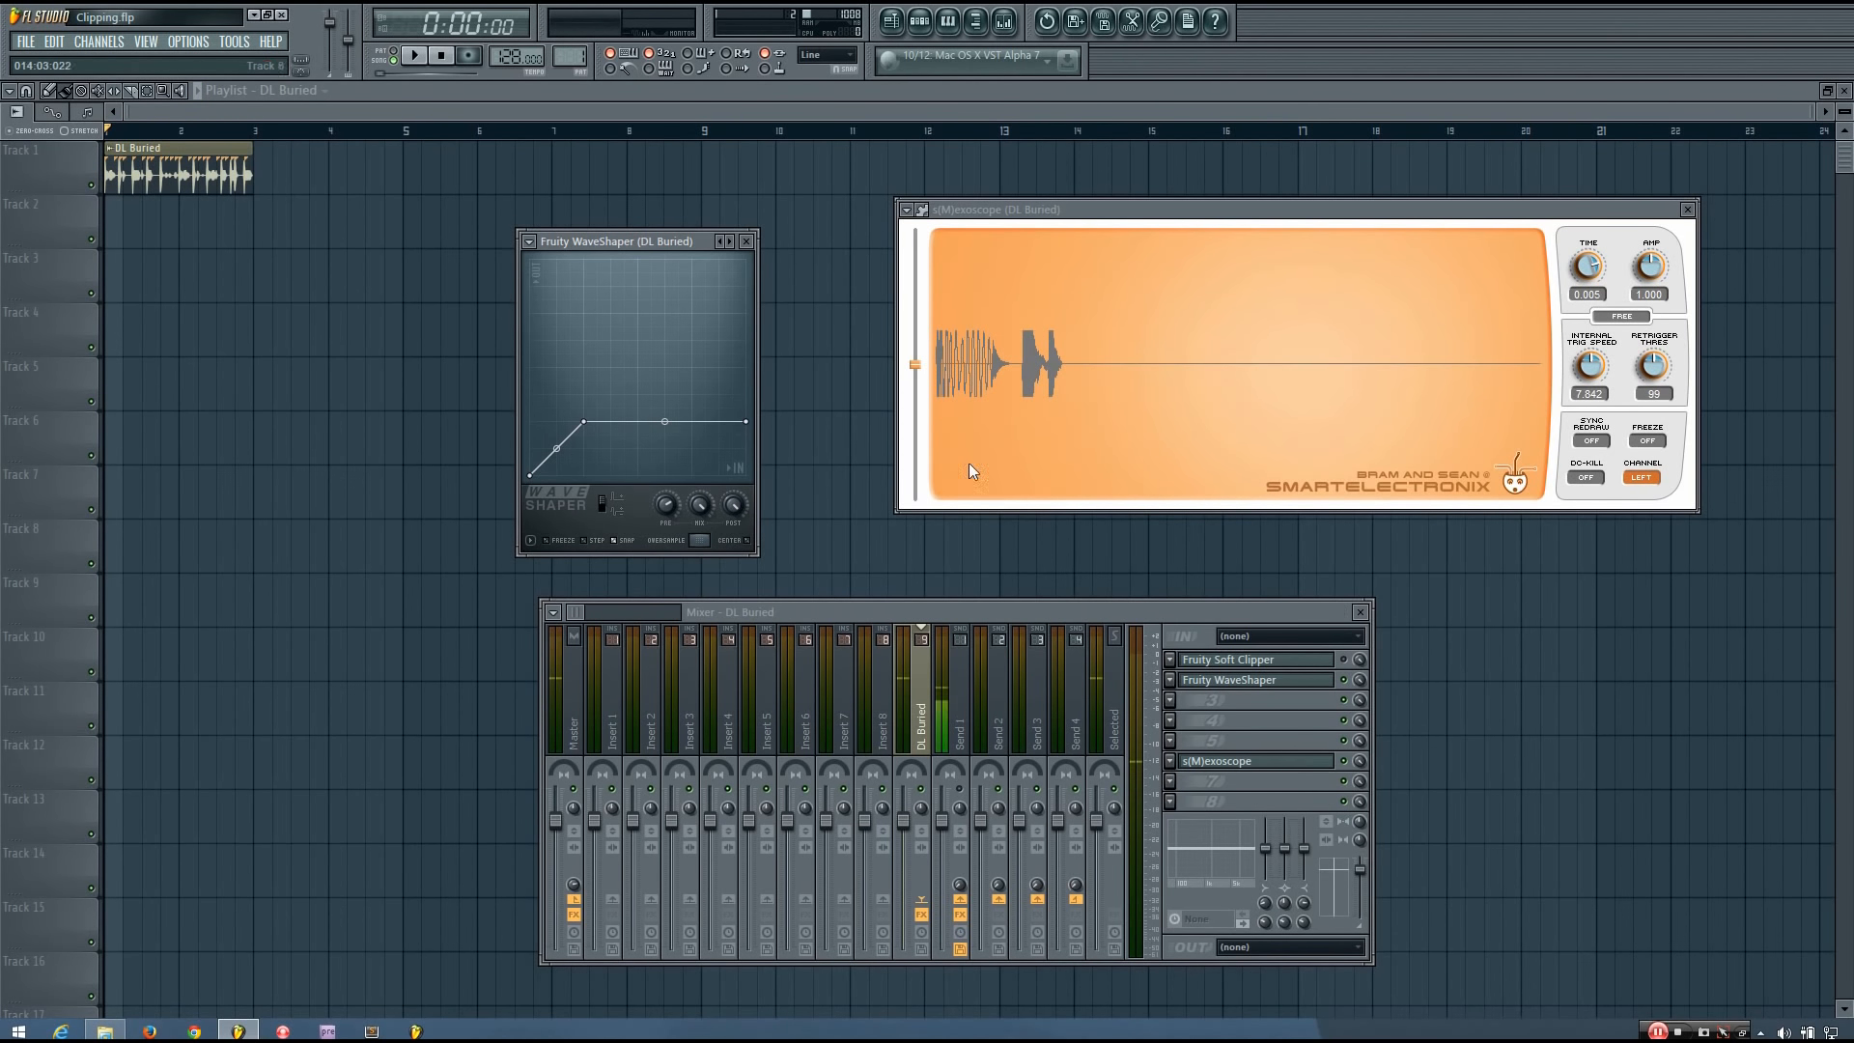
pyautogui.press('space')
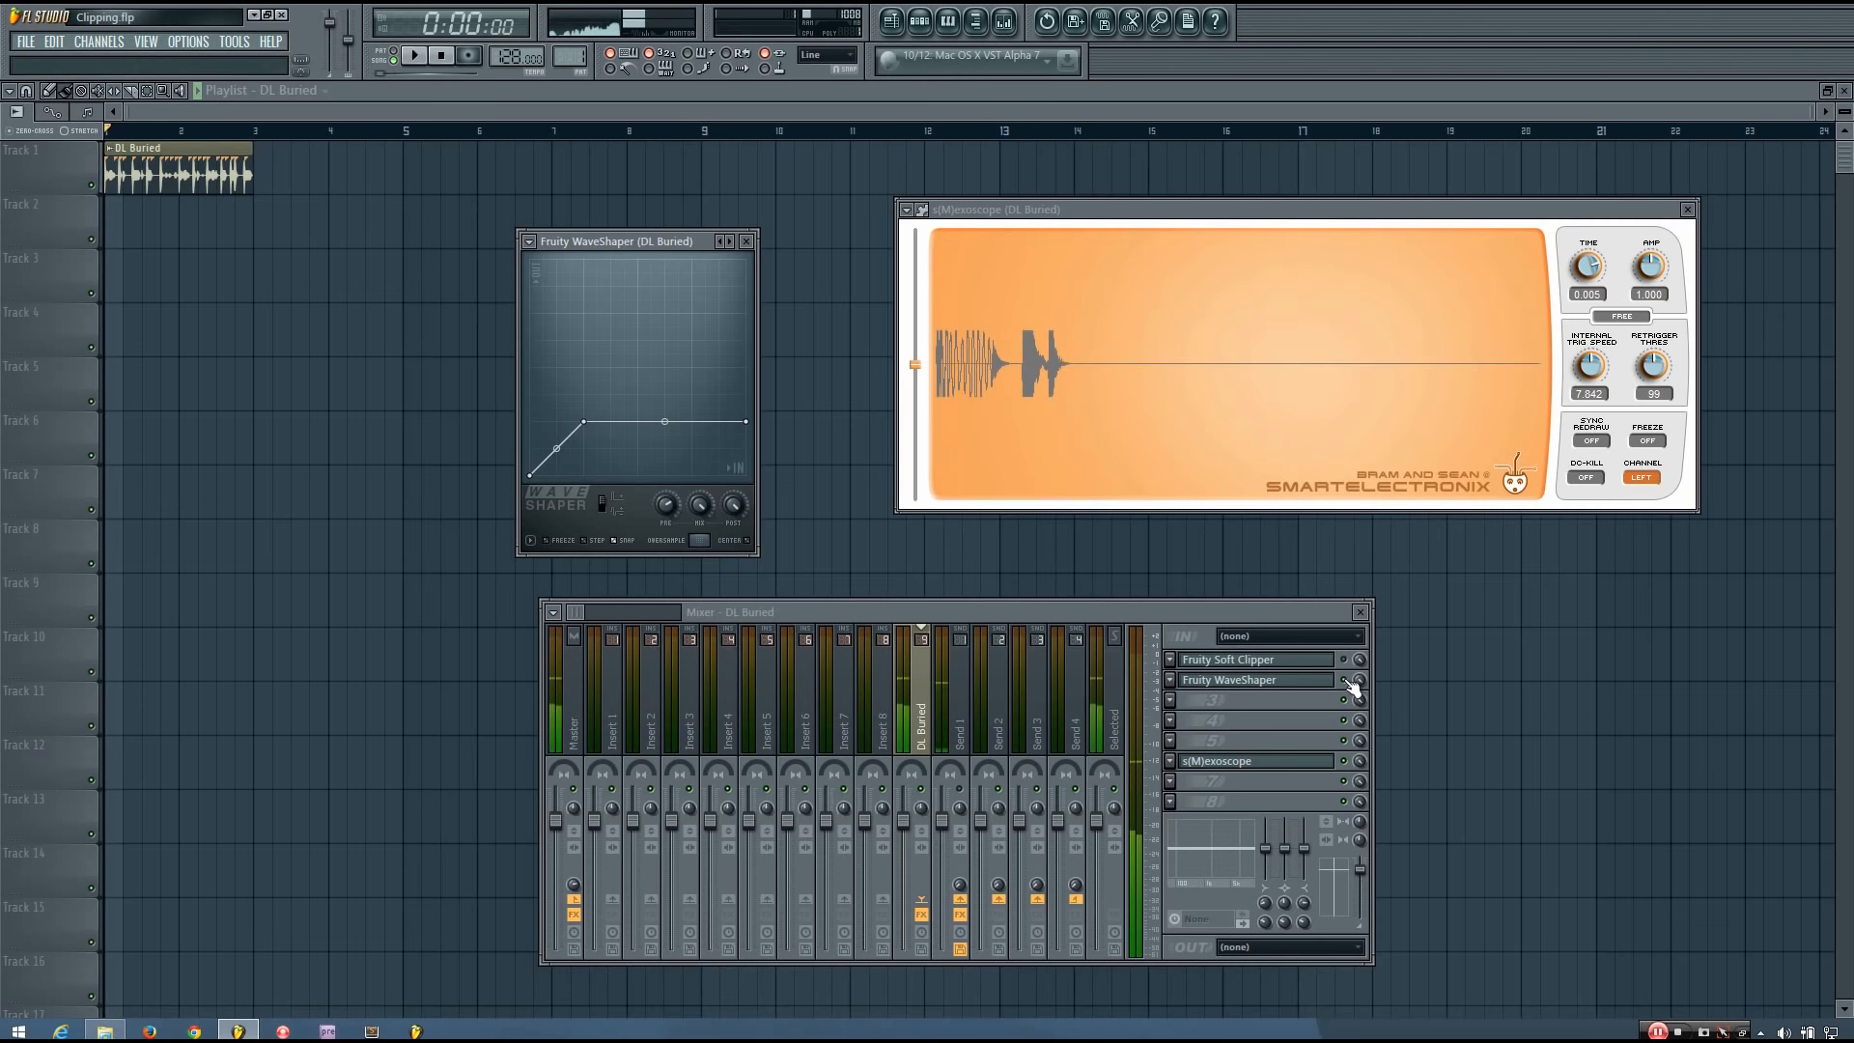
# Replay the heavily clipped loop, toggling the WaveShaper off and on in the mixer to compare the waveforms.
pyautogui.press('space')
pyautogui.press('space')
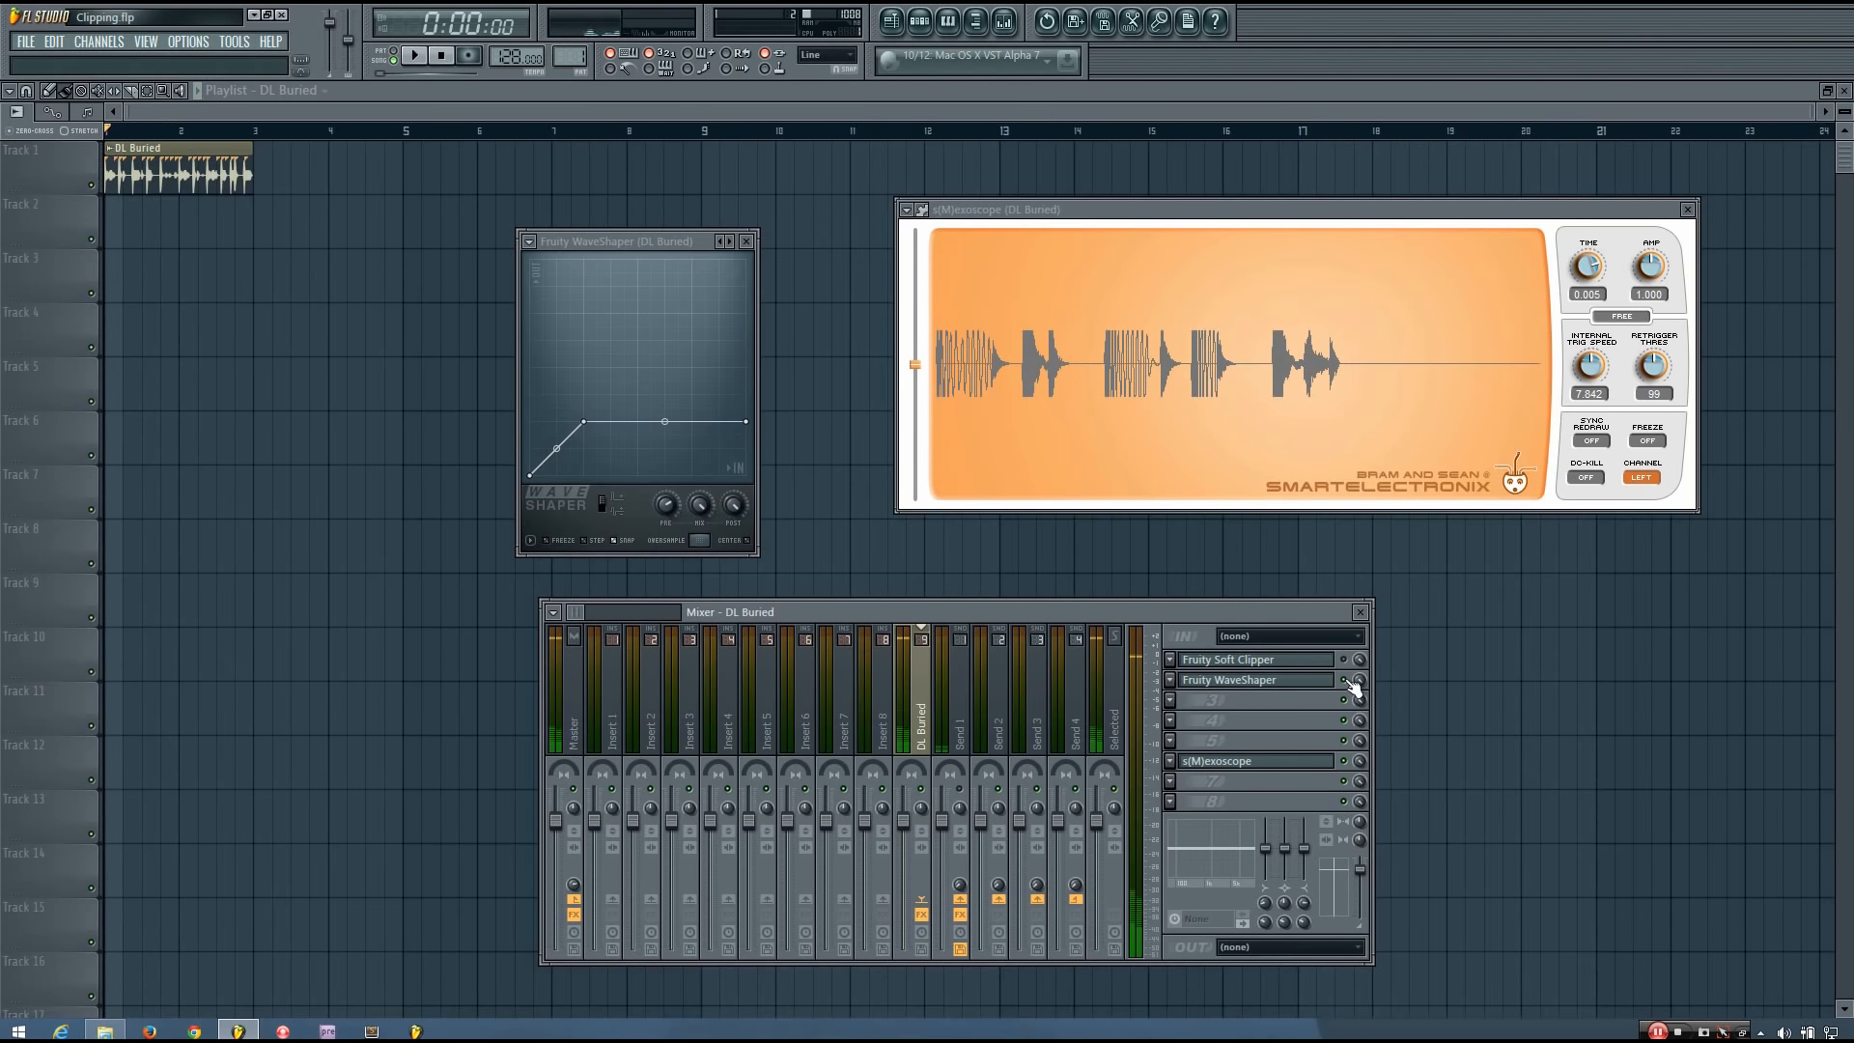
pyautogui.press('space')
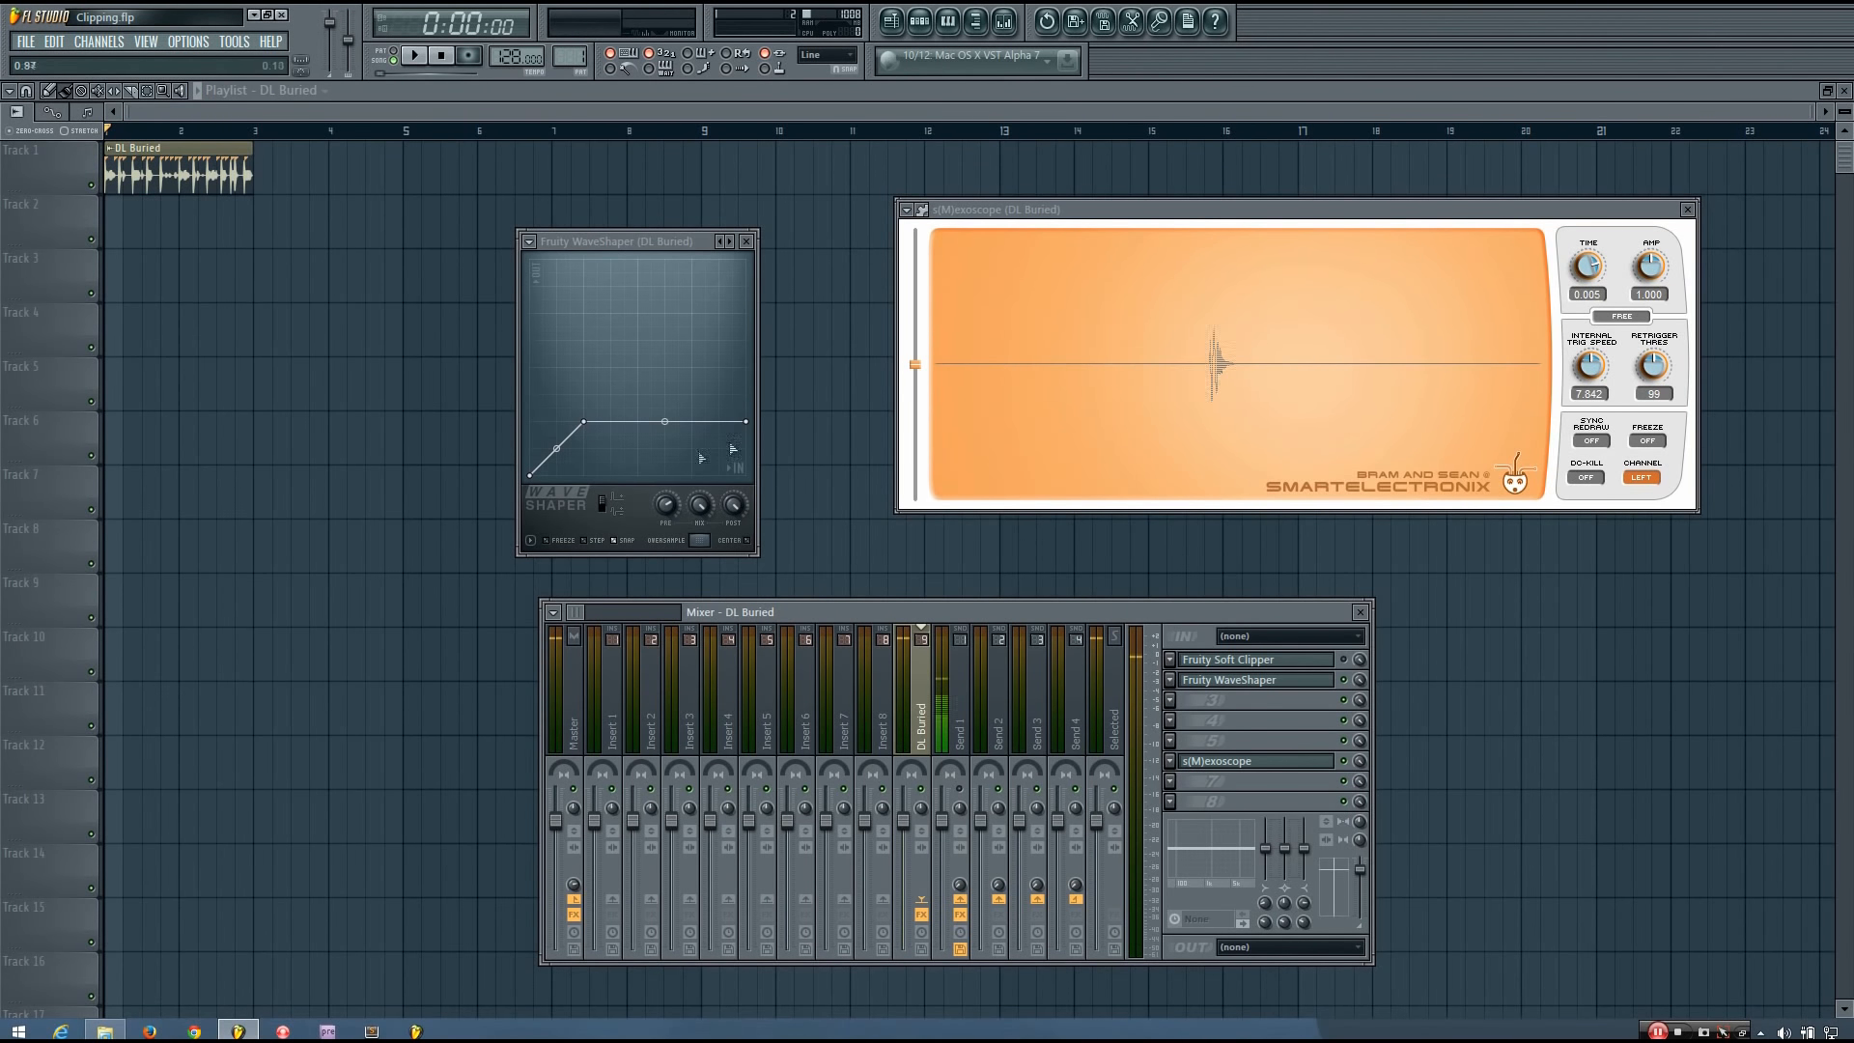
pyautogui.press('space')
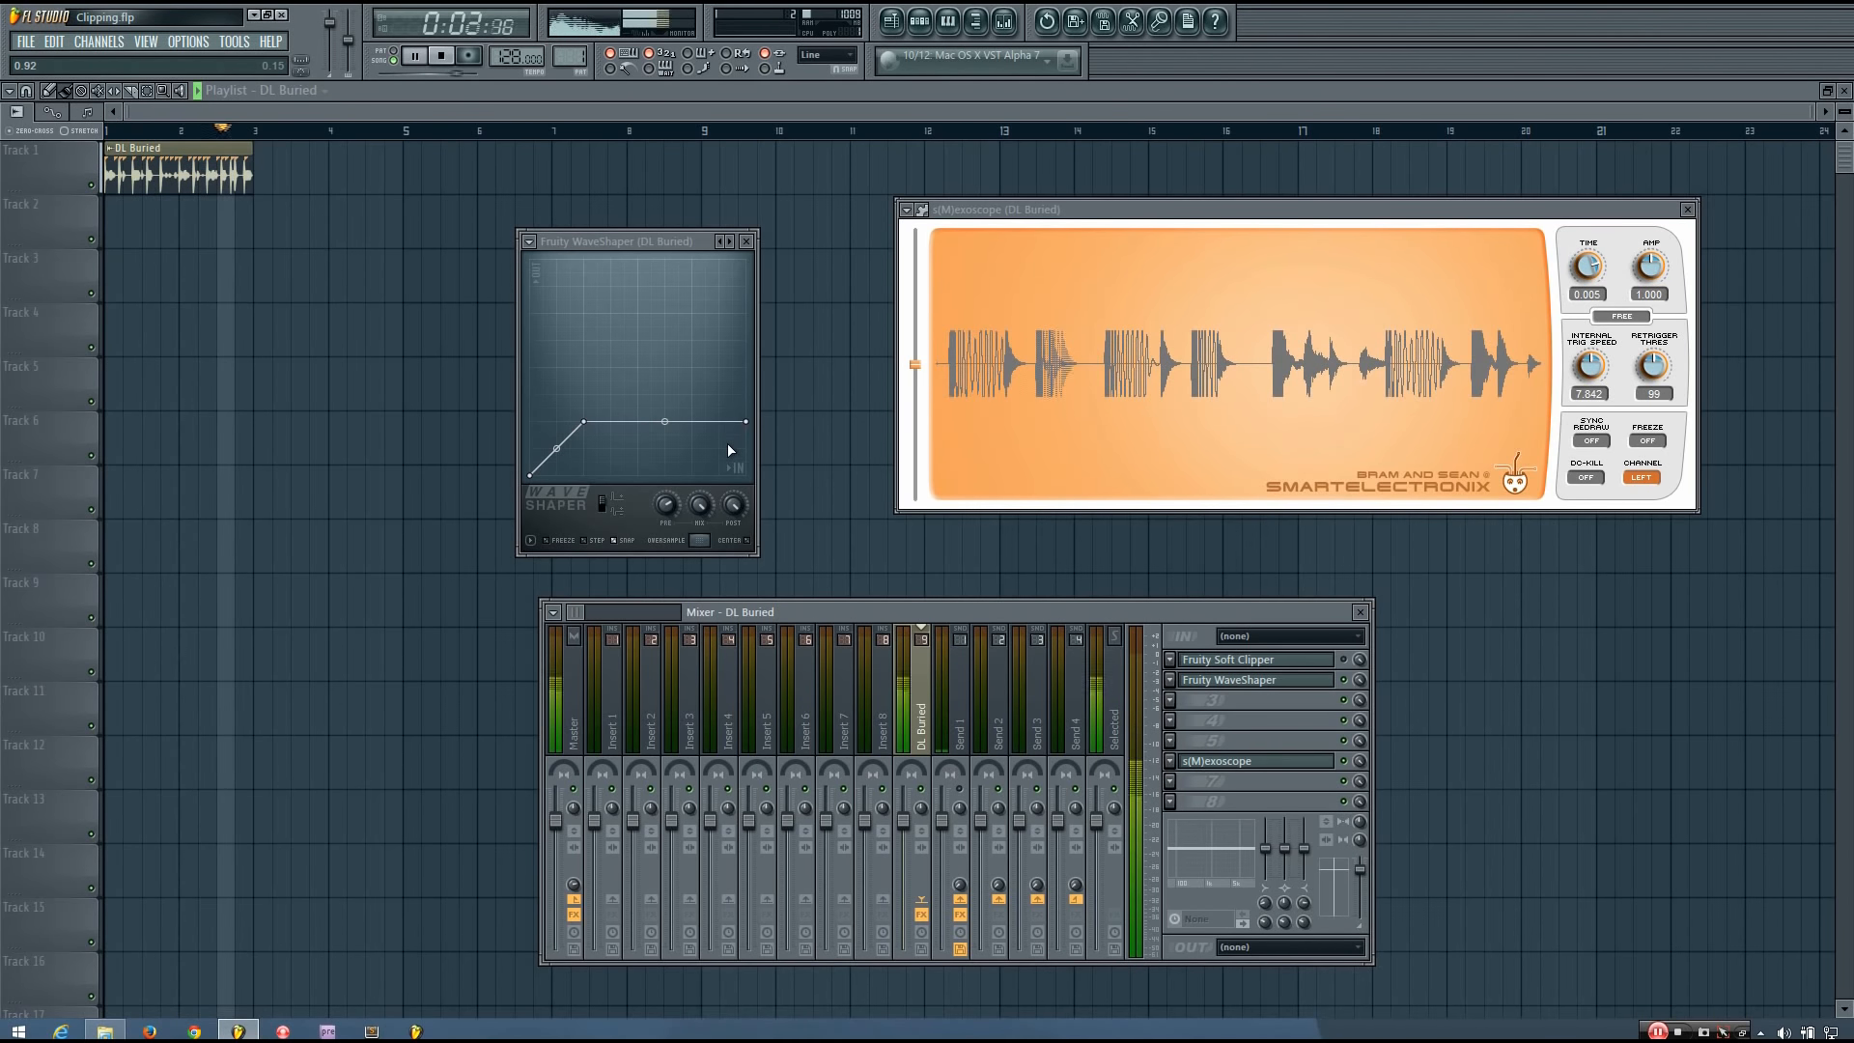
pyautogui.press('space')
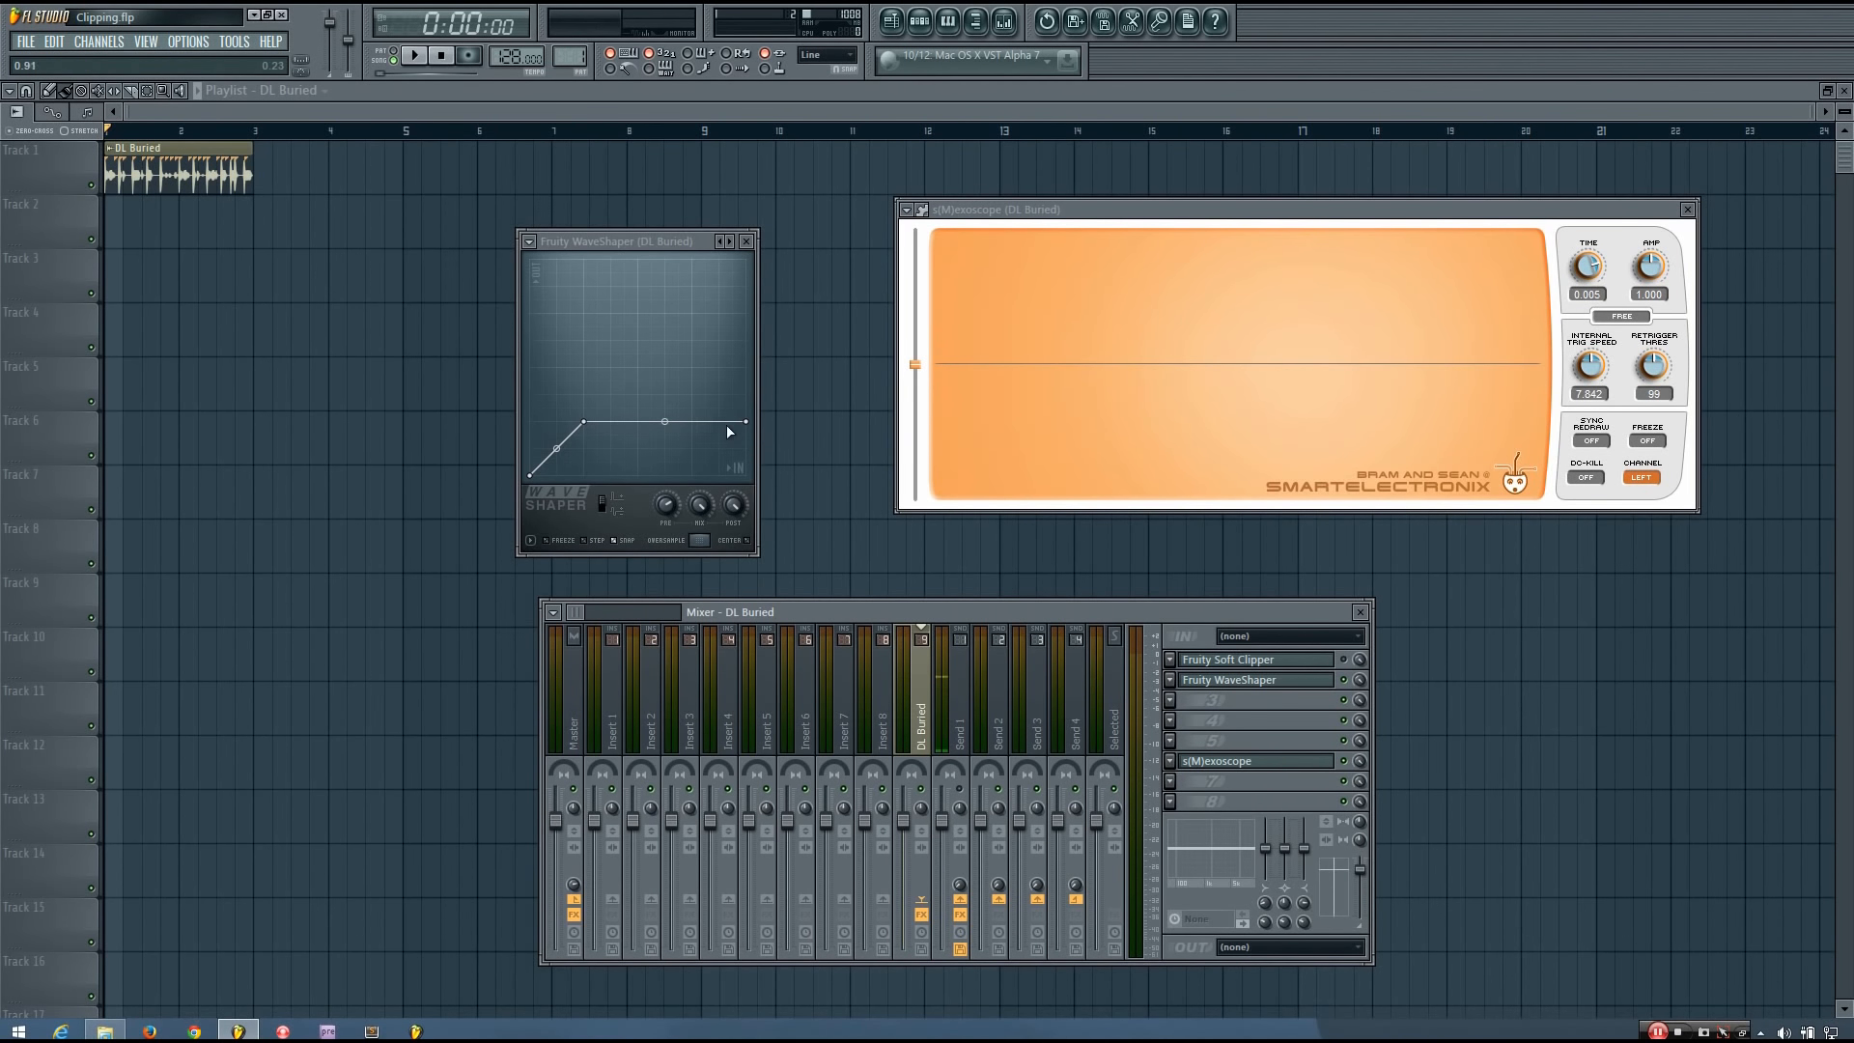
# Raise the curve's end point to 1.00 so the line is straight, and play the loop.
pyautogui.moveTo(745, 421); pyautogui.dragTo(746, 381)
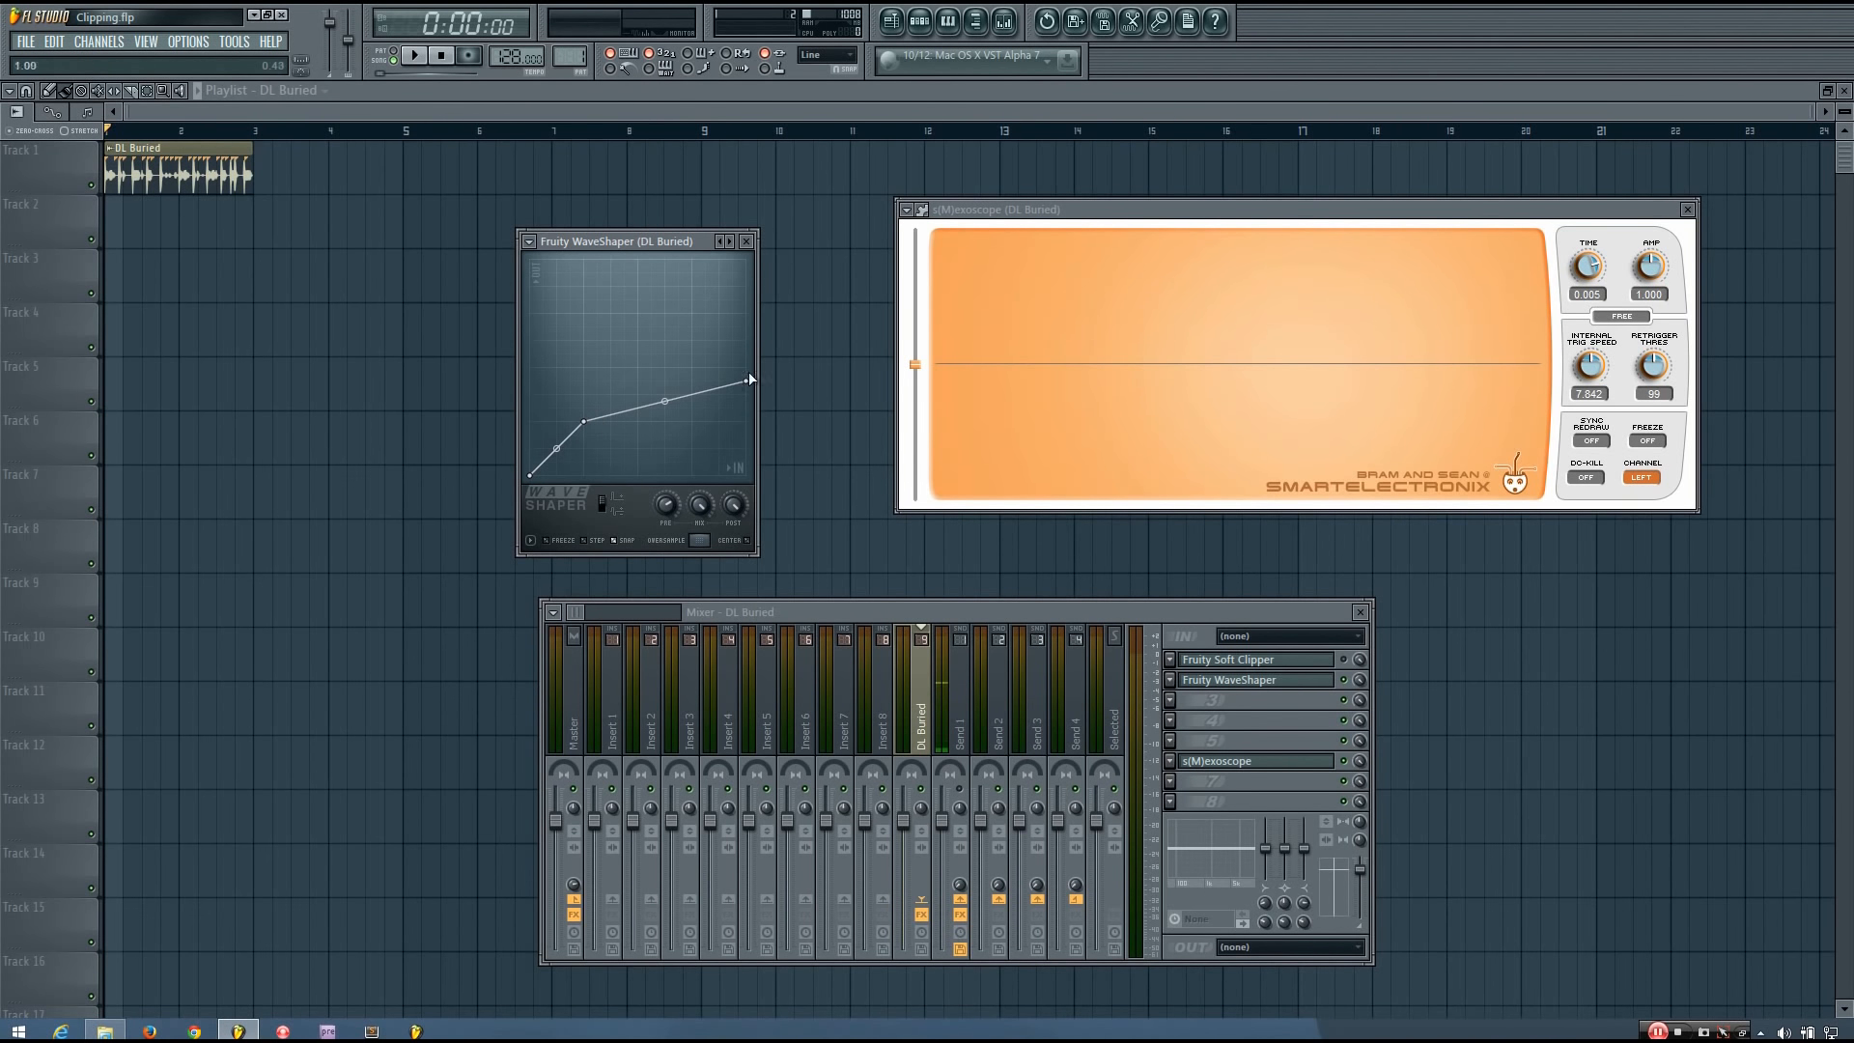
pyautogui.moveTo(755, 382); pyautogui.dragTo(751, 249)
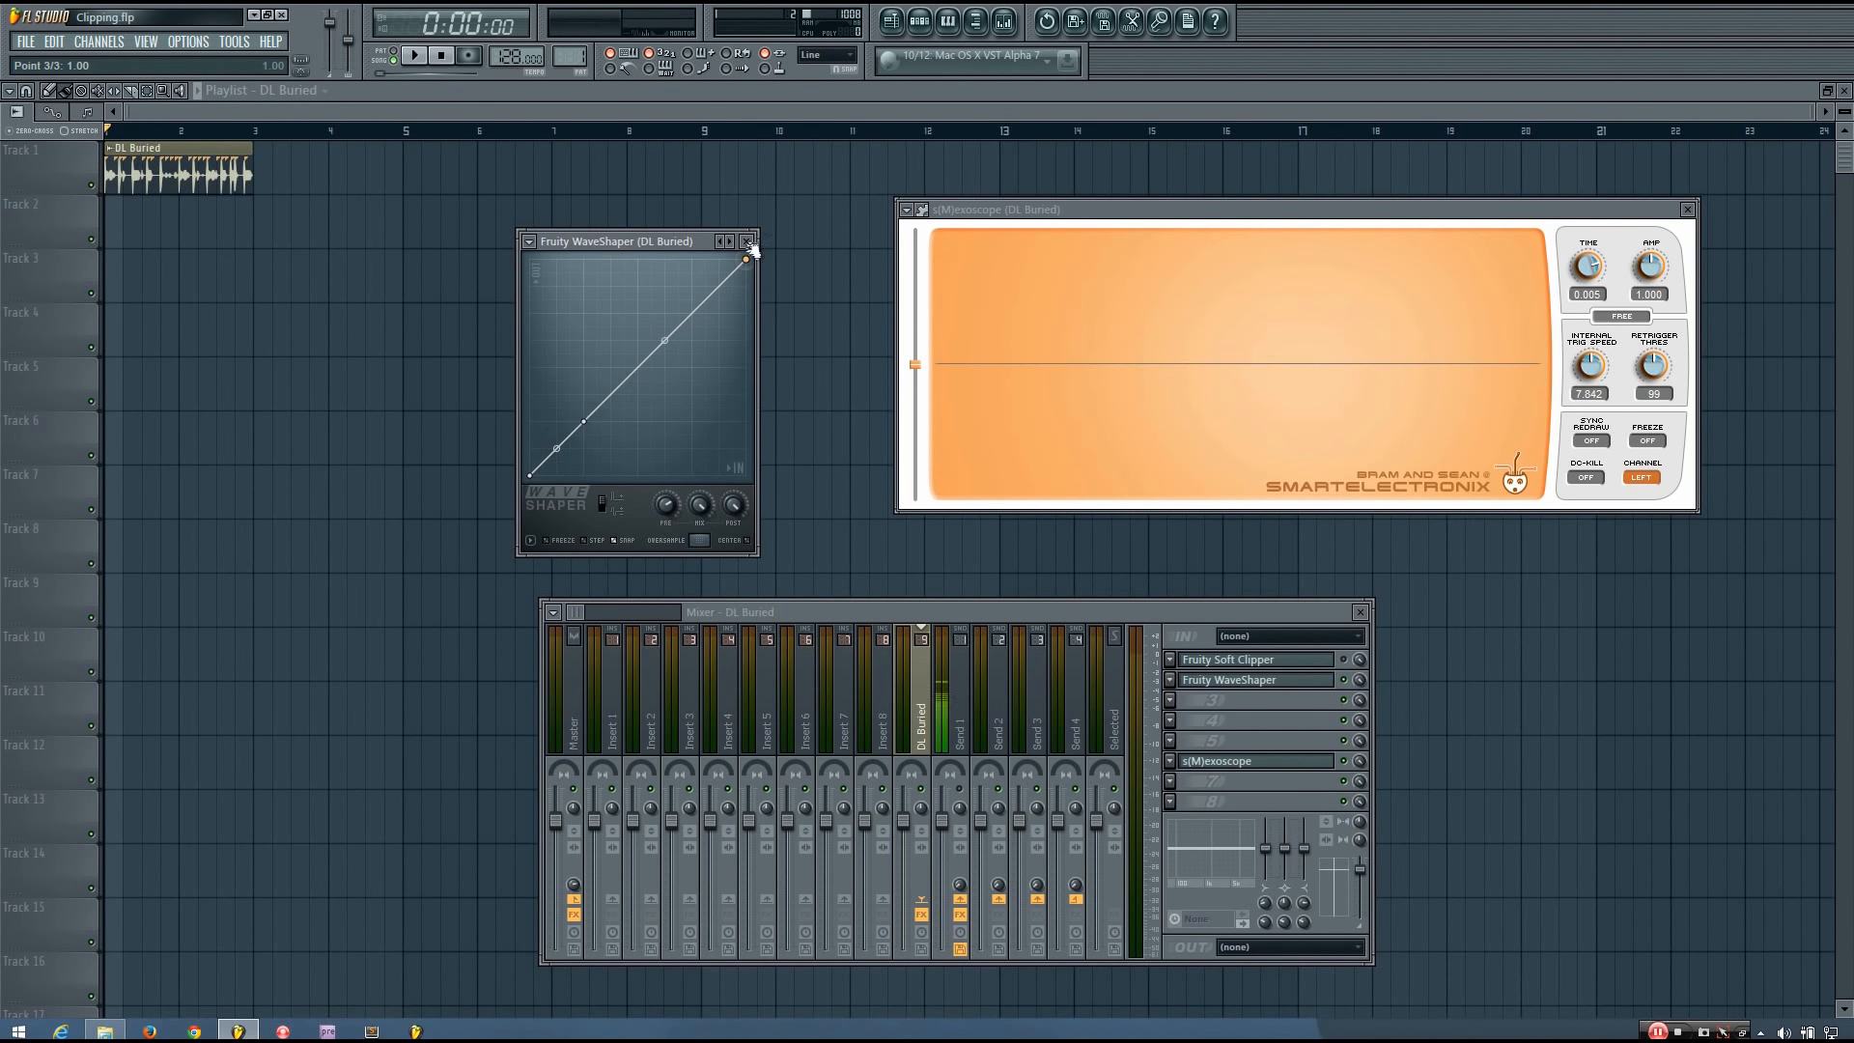
pyautogui.press('space')
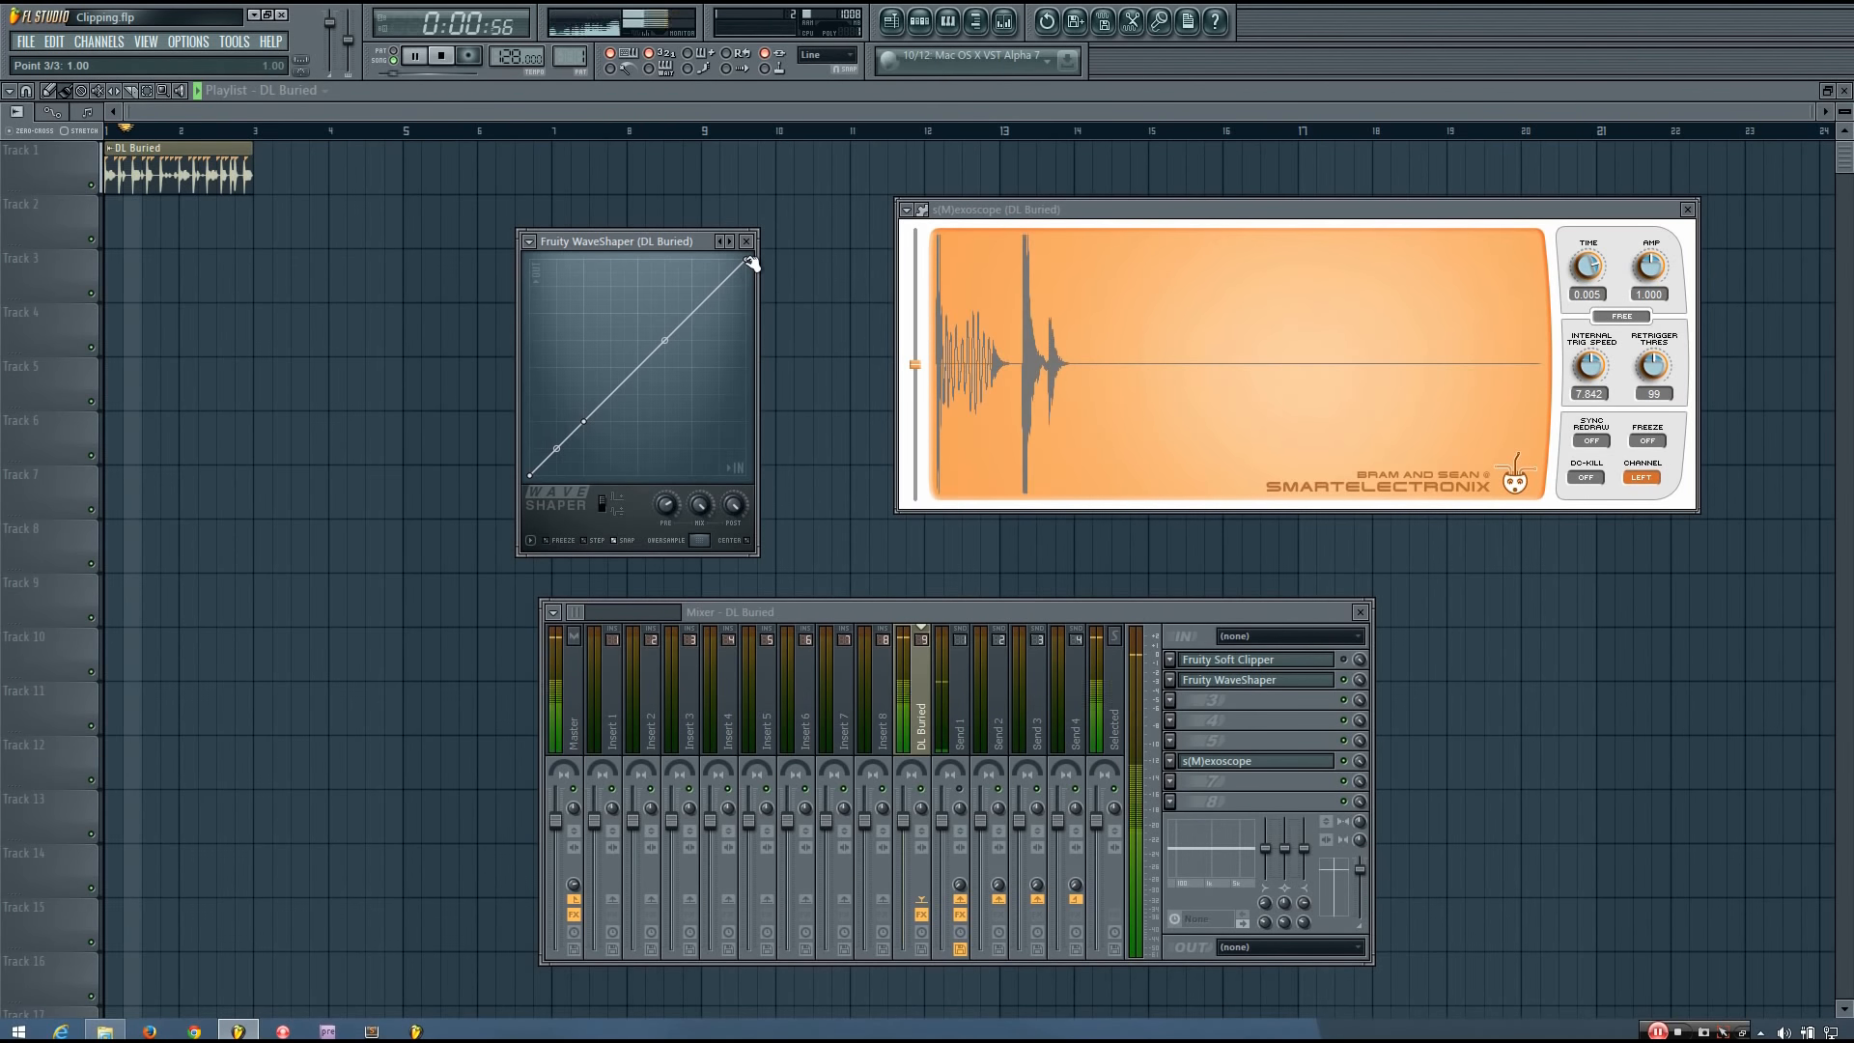
pyautogui.press('space')
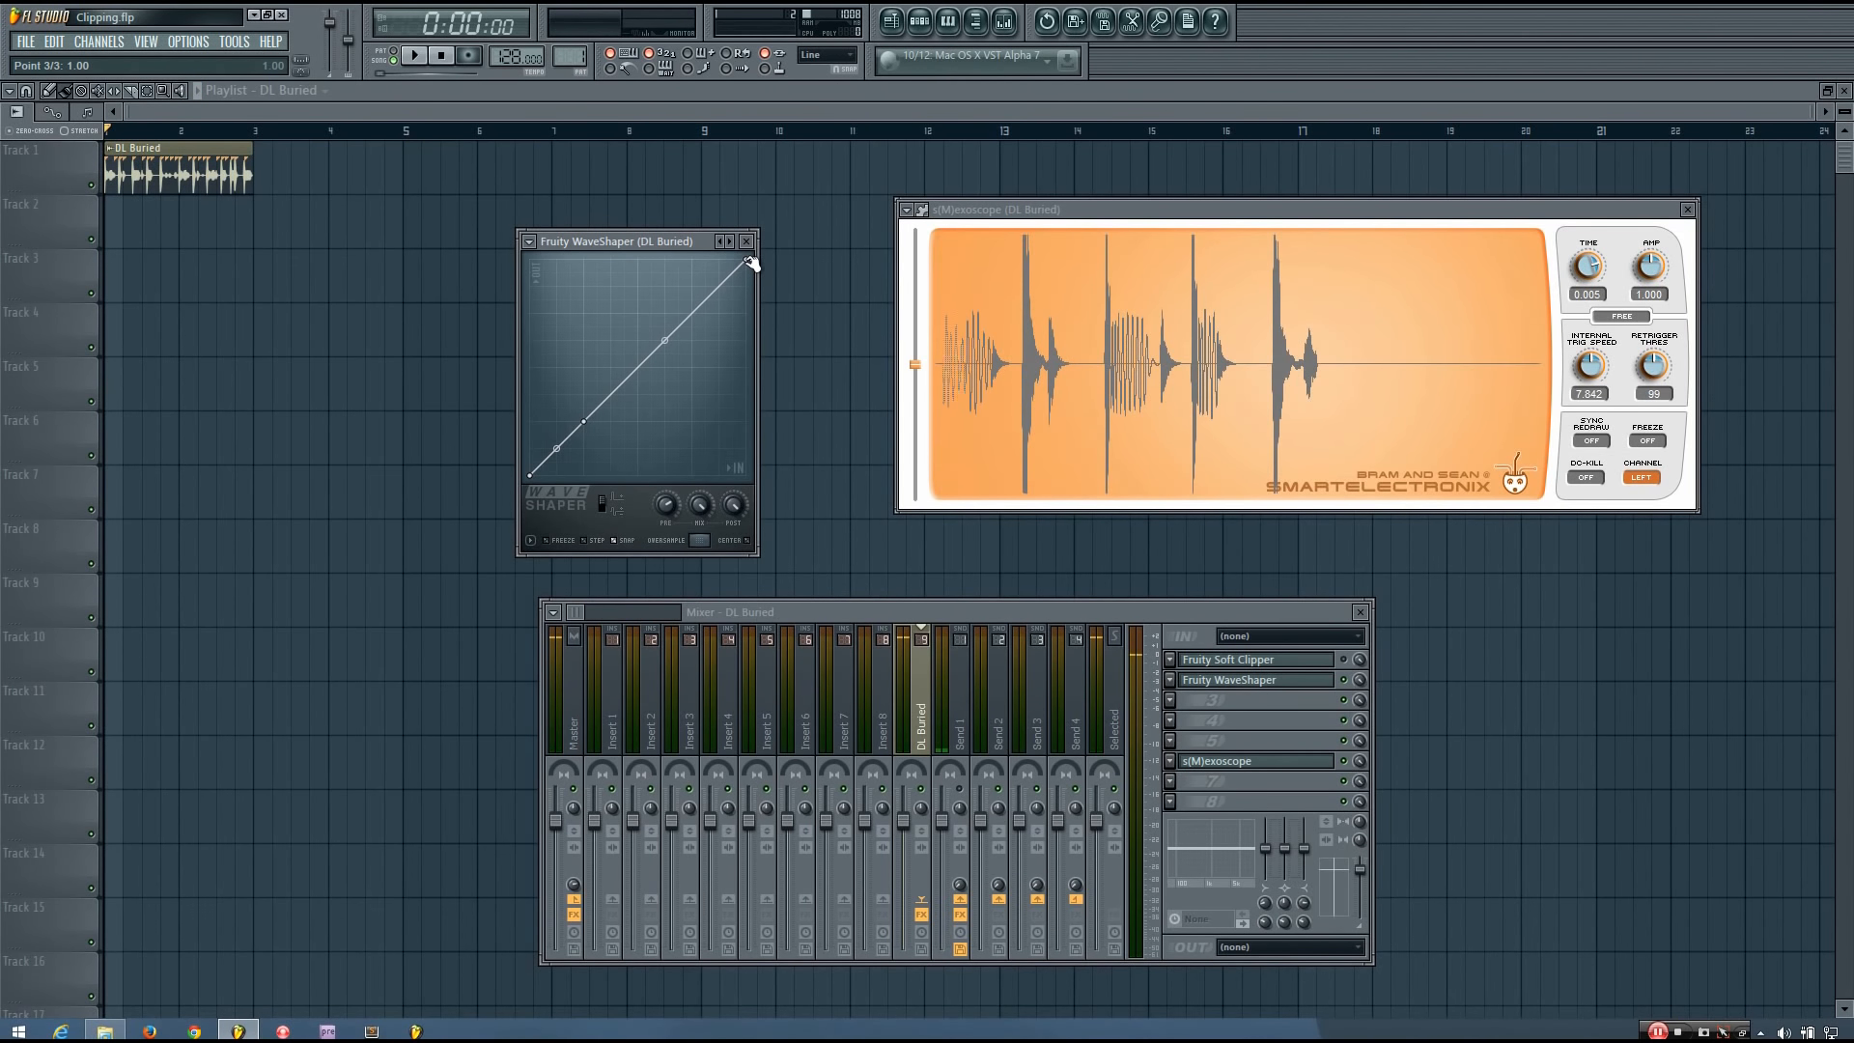
# Lower the curve's end point to 0.75 and on to 0.25, playing the loop to compare both settings.
pyautogui.moveTo(750, 260); pyautogui.dragTo(616, 417)
pyautogui.moveTo(750, 308); pyautogui.dragTo(756, 313)
pyautogui.press('space')
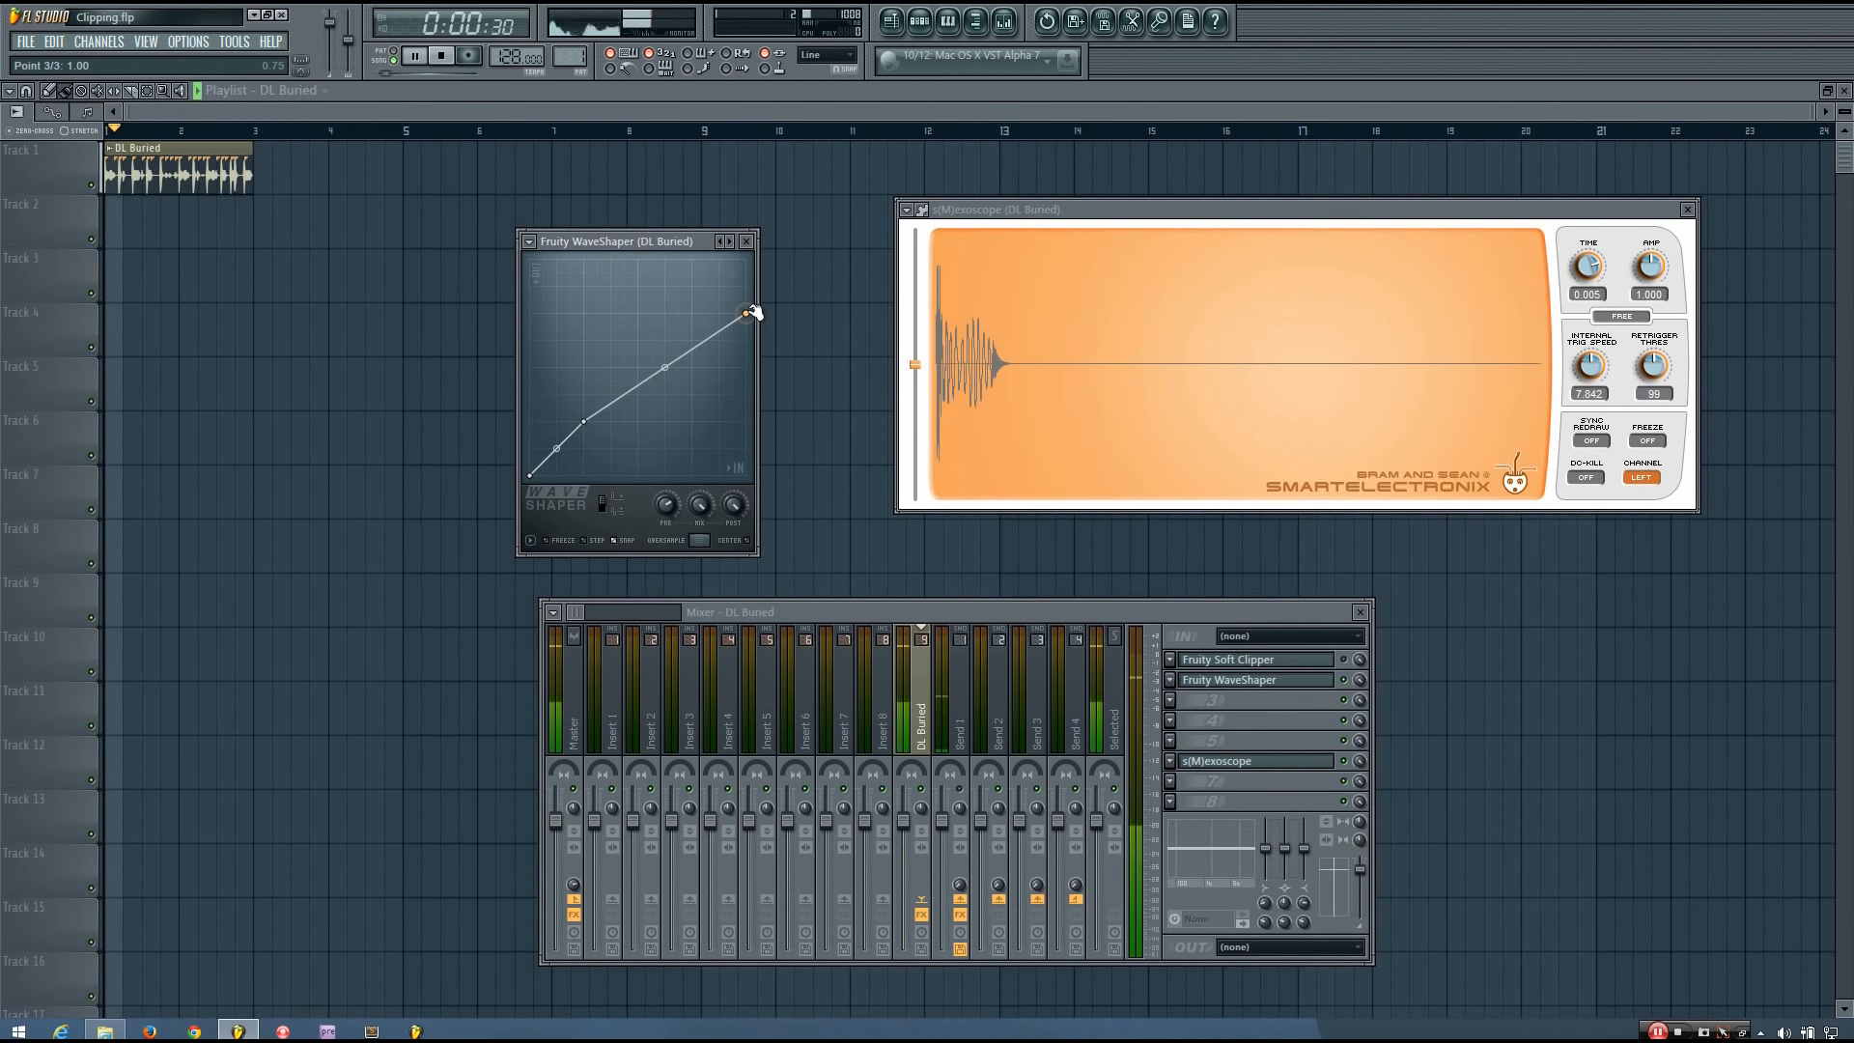
pyautogui.moveTo(755, 313); pyautogui.dragTo(780, 421)
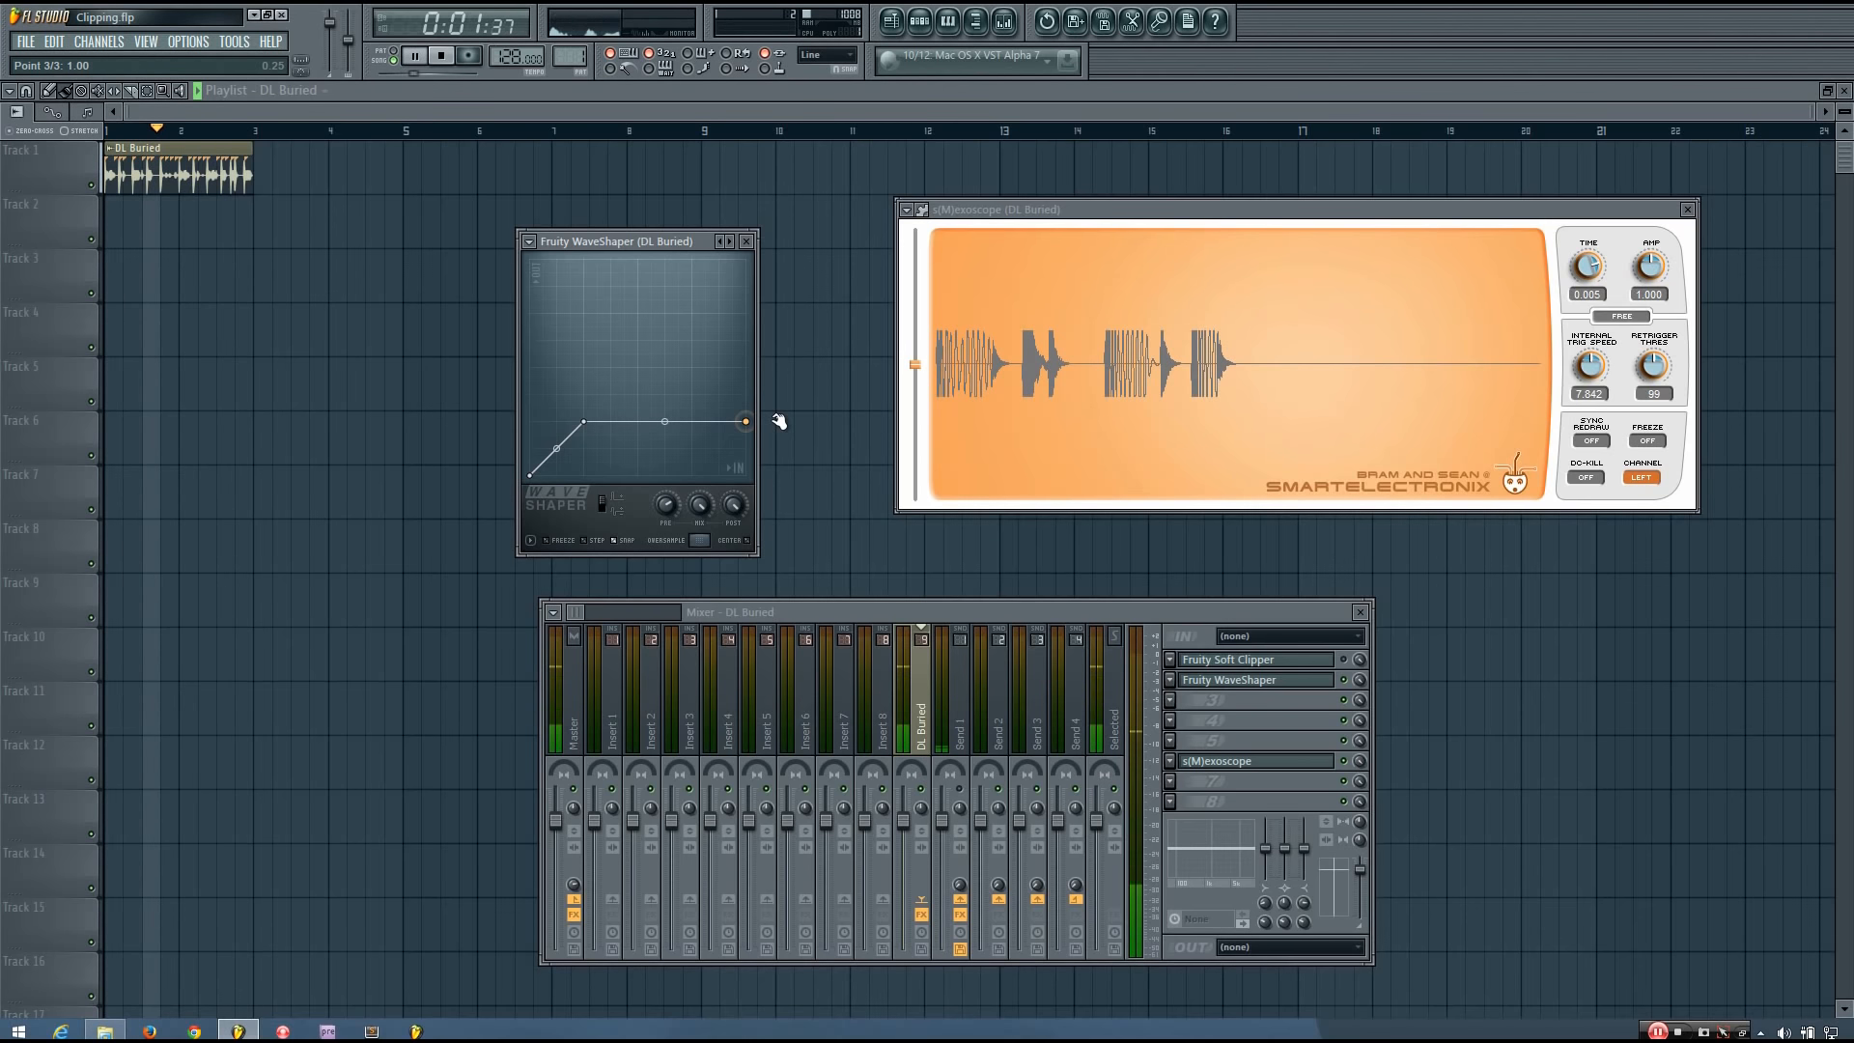
pyautogui.press('space')
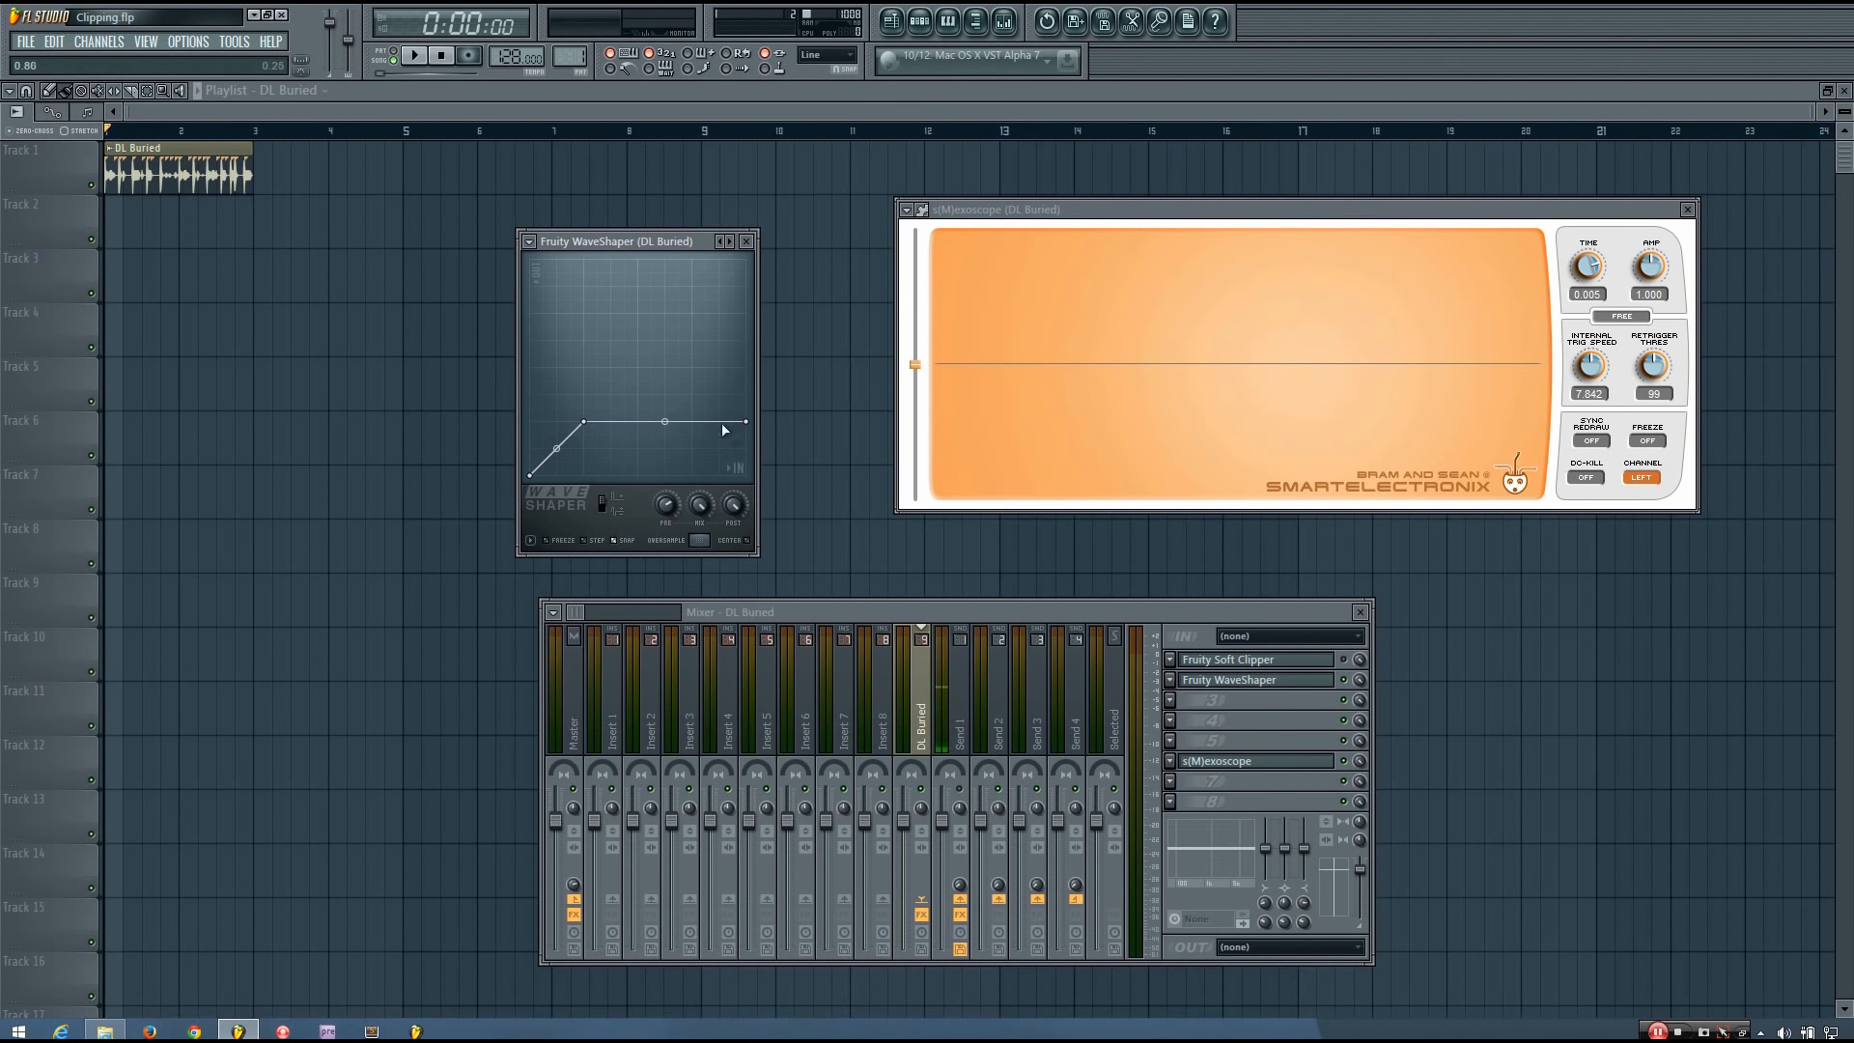
# Raise the curve's end point to about 0.50 and bend the upper segment to about 22% tension, playing the loop.
pyautogui.moveTo(751, 422); pyautogui.dragTo(779, 364)
pyautogui.press('space')
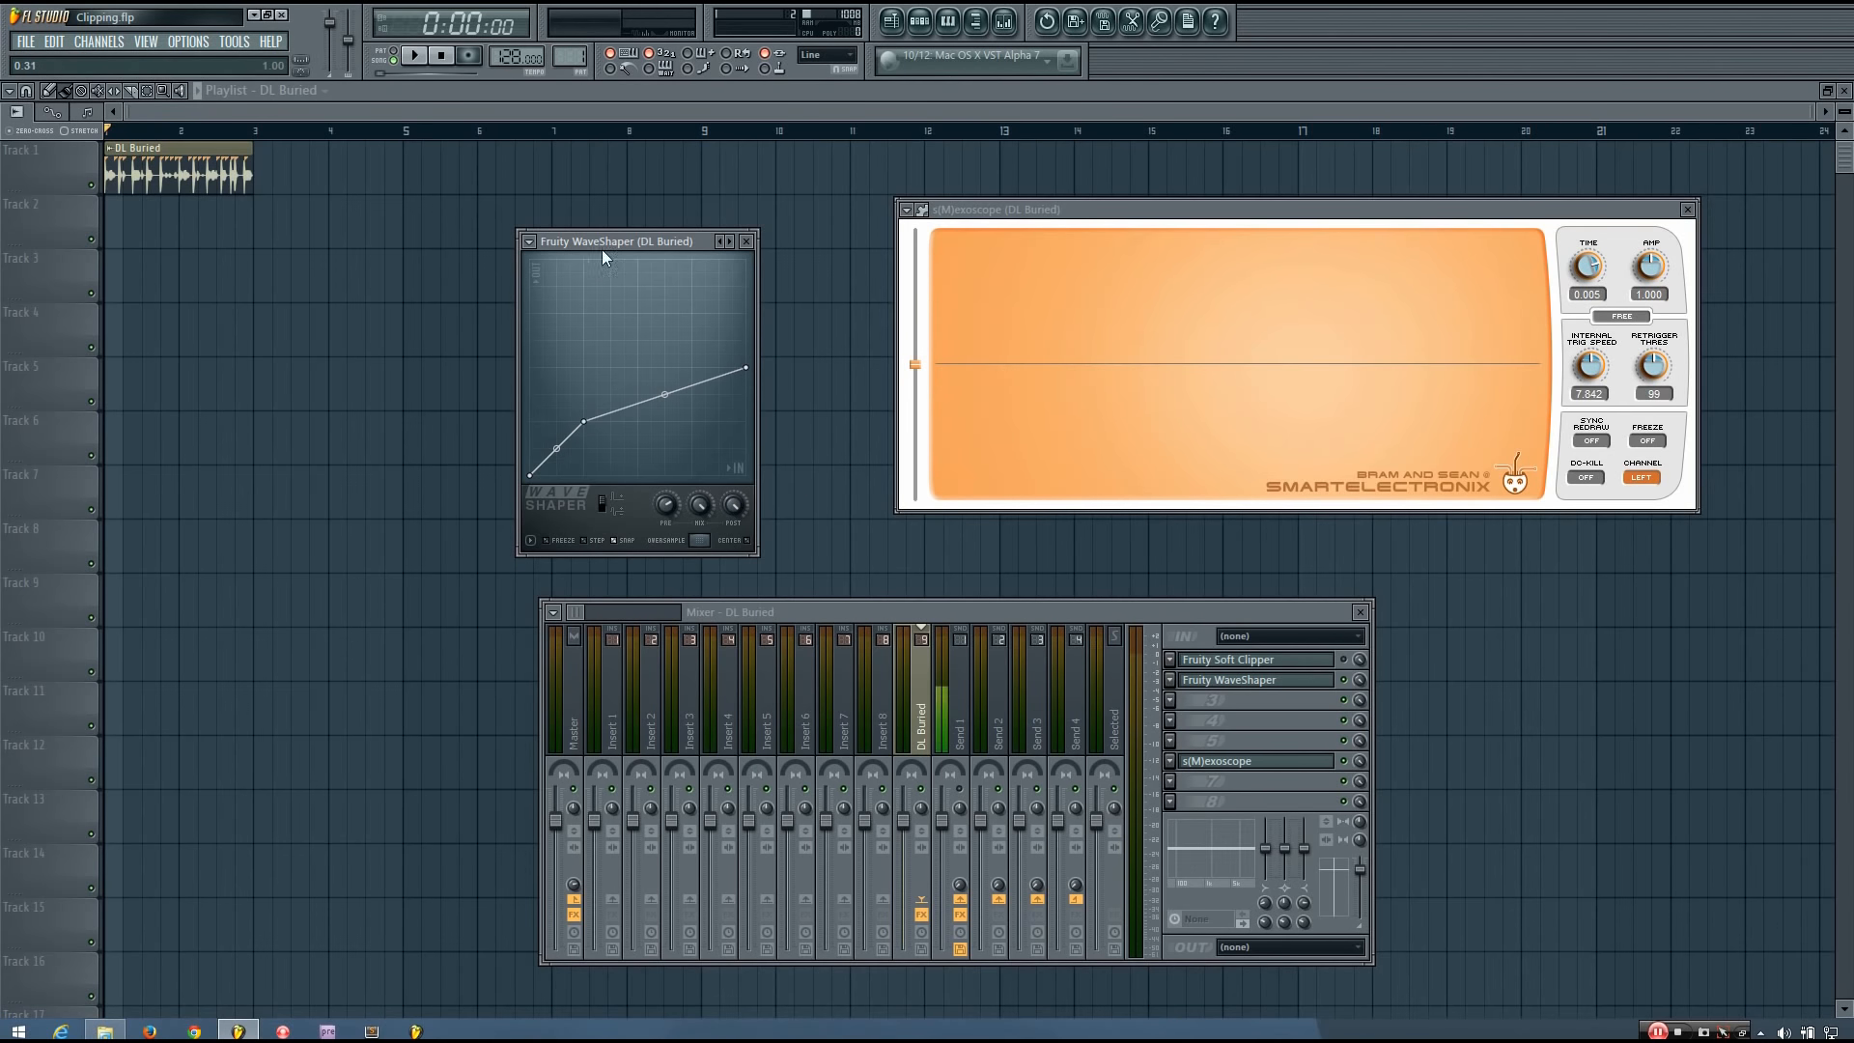
pyautogui.moveTo(664, 394); pyautogui.dragTo(665, 371)
pyautogui.press('space')
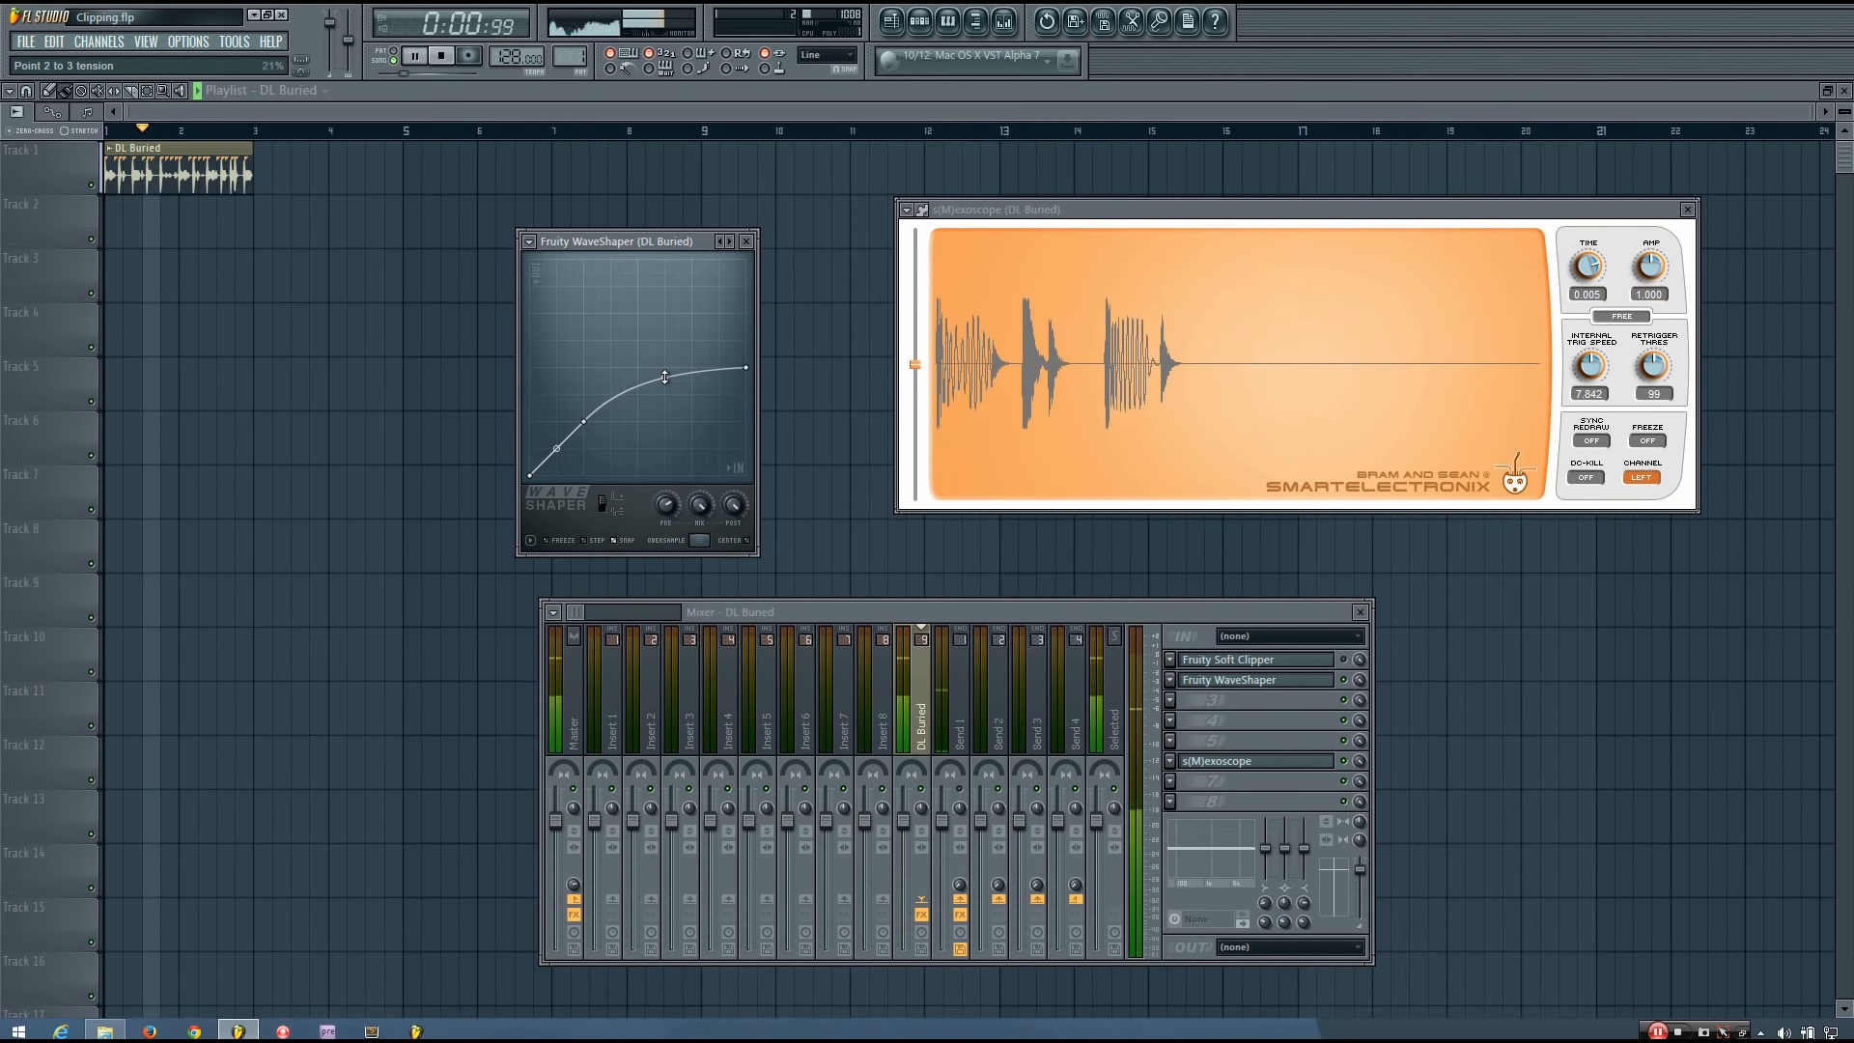
pyautogui.moveTo(673, 379); pyautogui.dragTo(666, 357)
pyautogui.press('space')
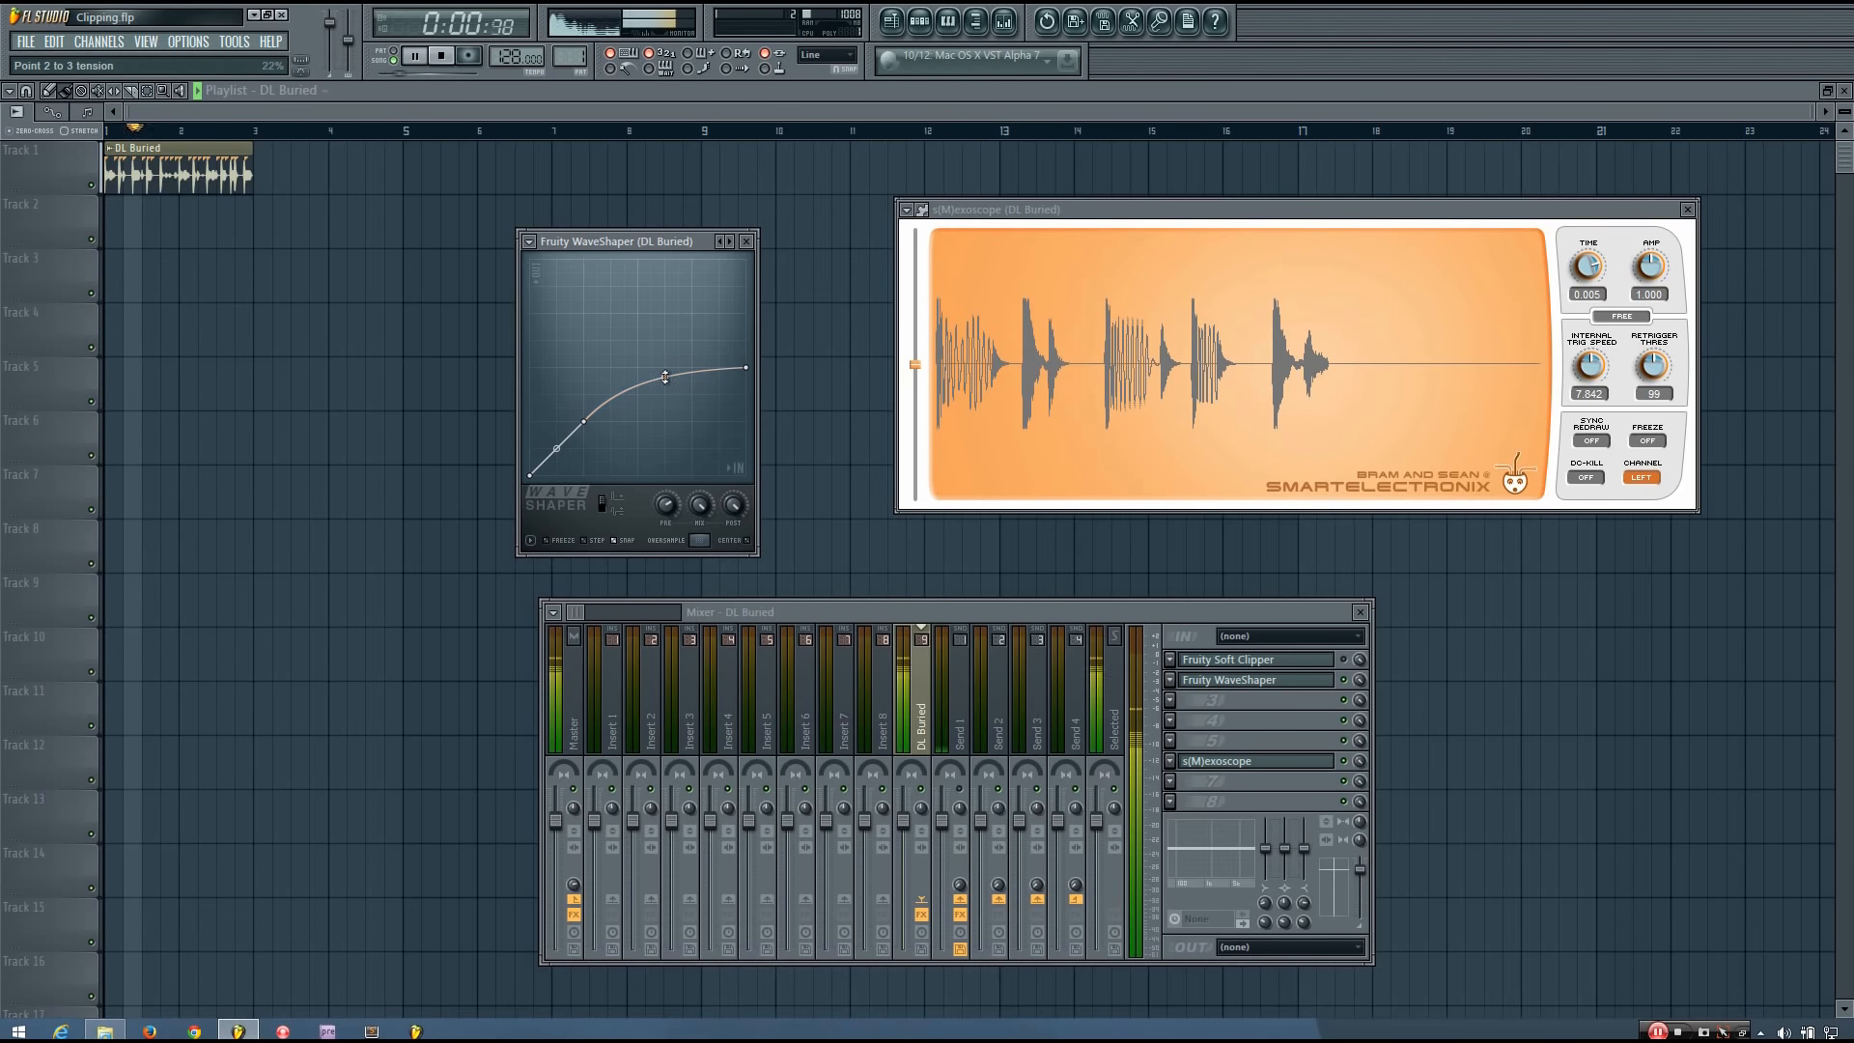
# Raise the curve's end point to about 0.69 with the upper segment's tension at about 9%, and play the loop.
pyautogui.moveTo(748, 370); pyautogui.dragTo(664, 361)
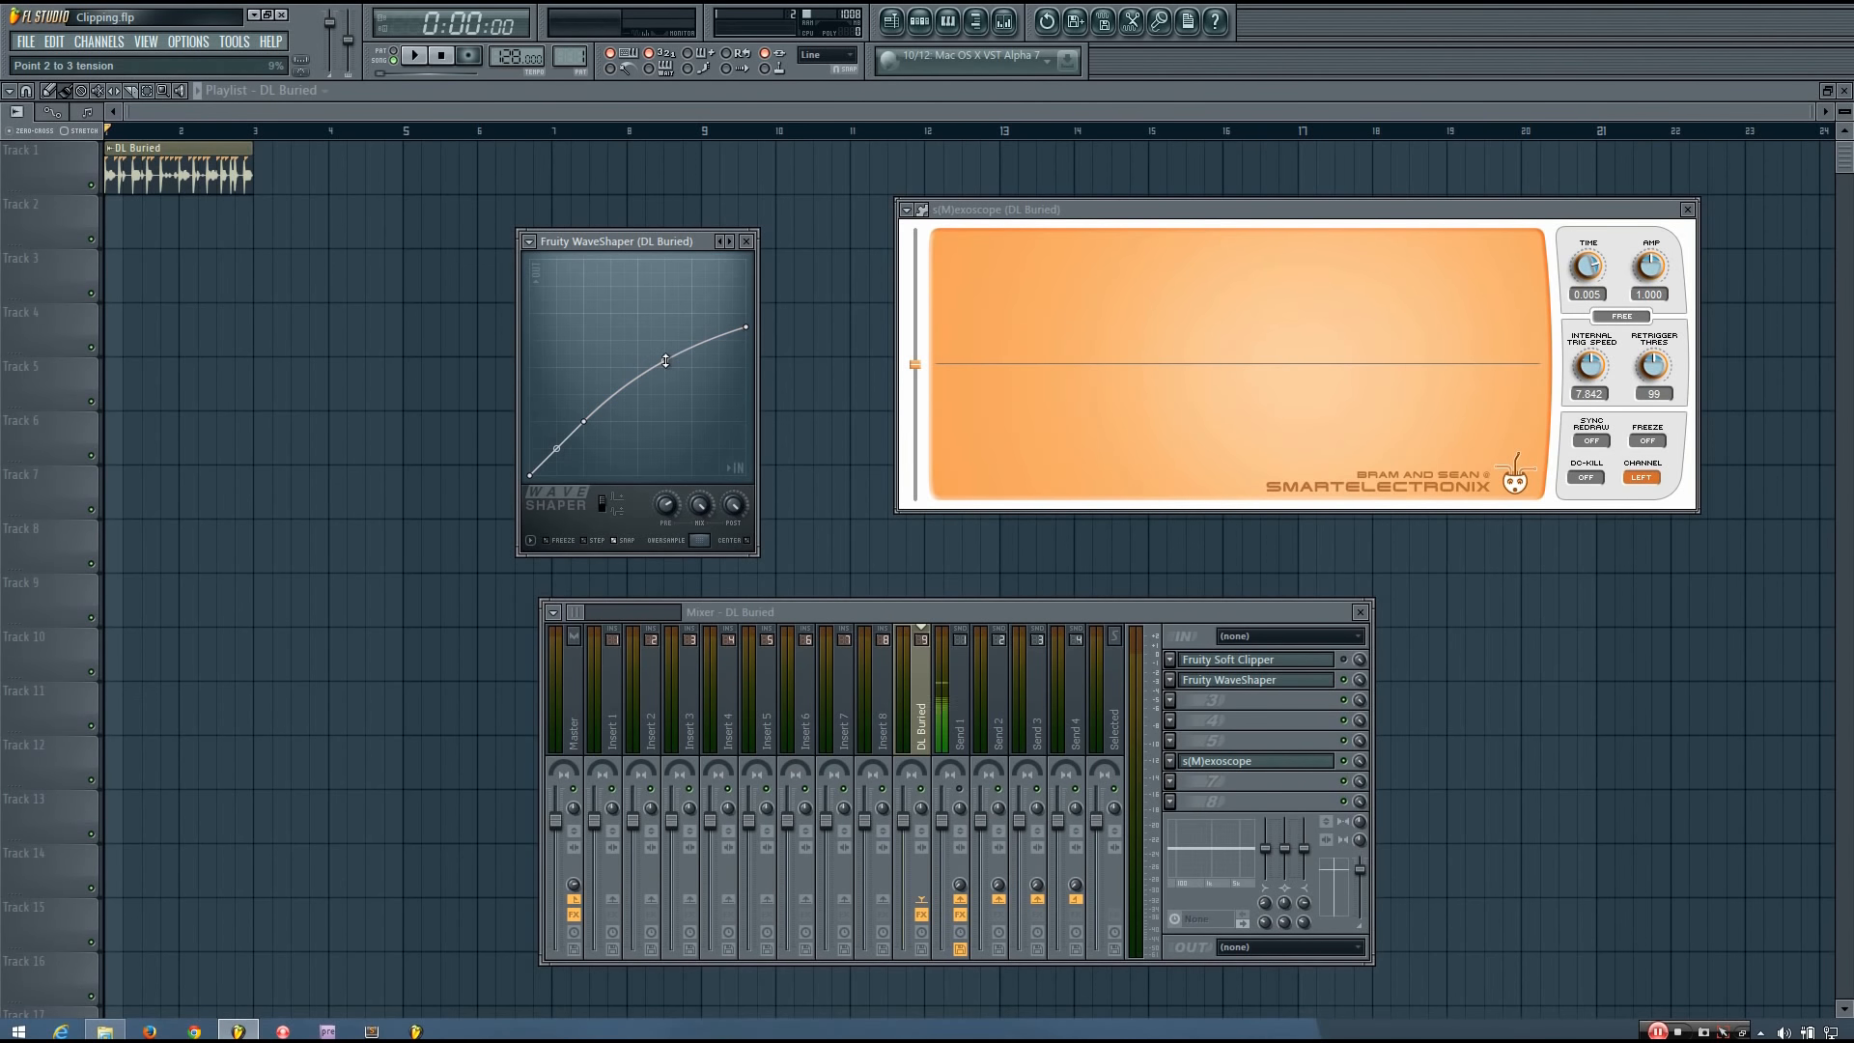
pyautogui.moveTo(664, 361); pyautogui.dragTo(664, 358)
pyautogui.press('space')
pyautogui.press('space')
# Straighten the upper segment, set the curve's end point to 0.75, and play the loop.
pyautogui.moveTo(664, 359); pyautogui.dragTo(665, 374)
pyautogui.moveTo(748, 331)
pyautogui.mouseDown()
pyautogui.moveTo(758, 423)
pyautogui.moveTo(756, 321)
pyautogui.mouseUp()
pyautogui.press('space')
pyautogui.press('space')
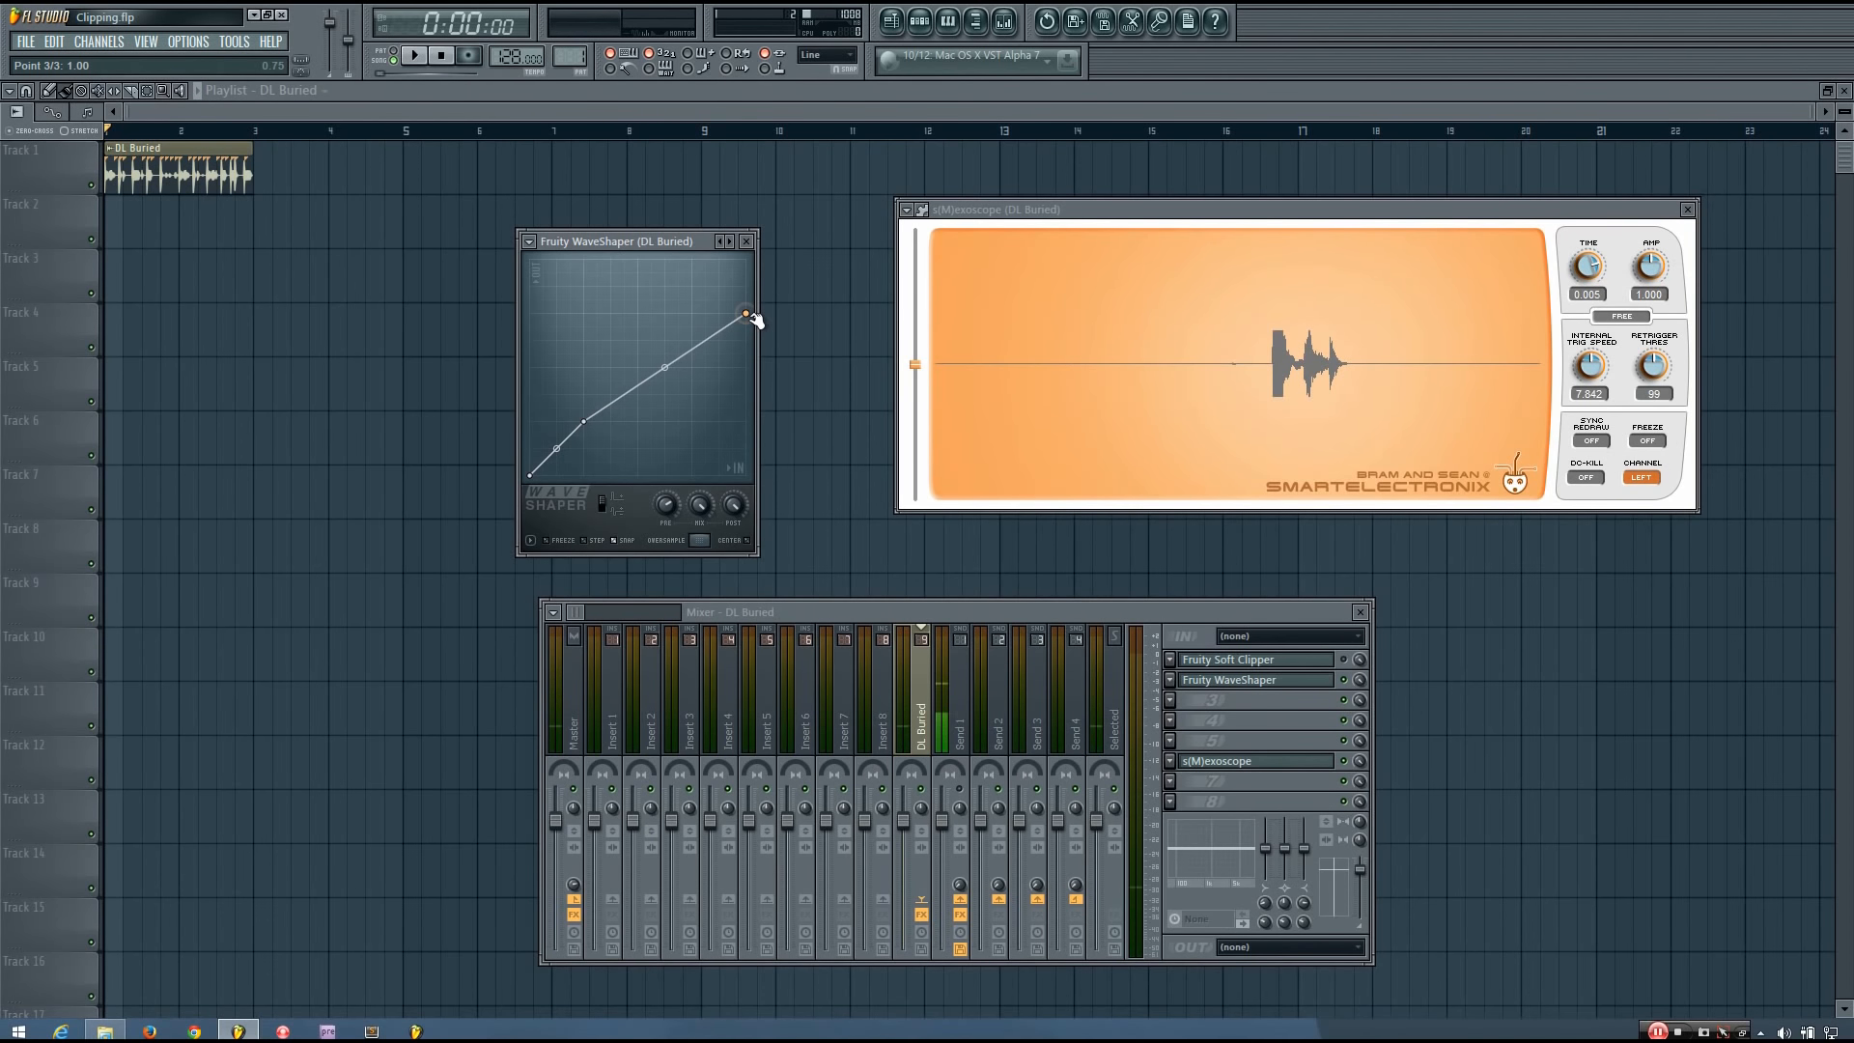
pyautogui.press('space')
pyautogui.press('space')
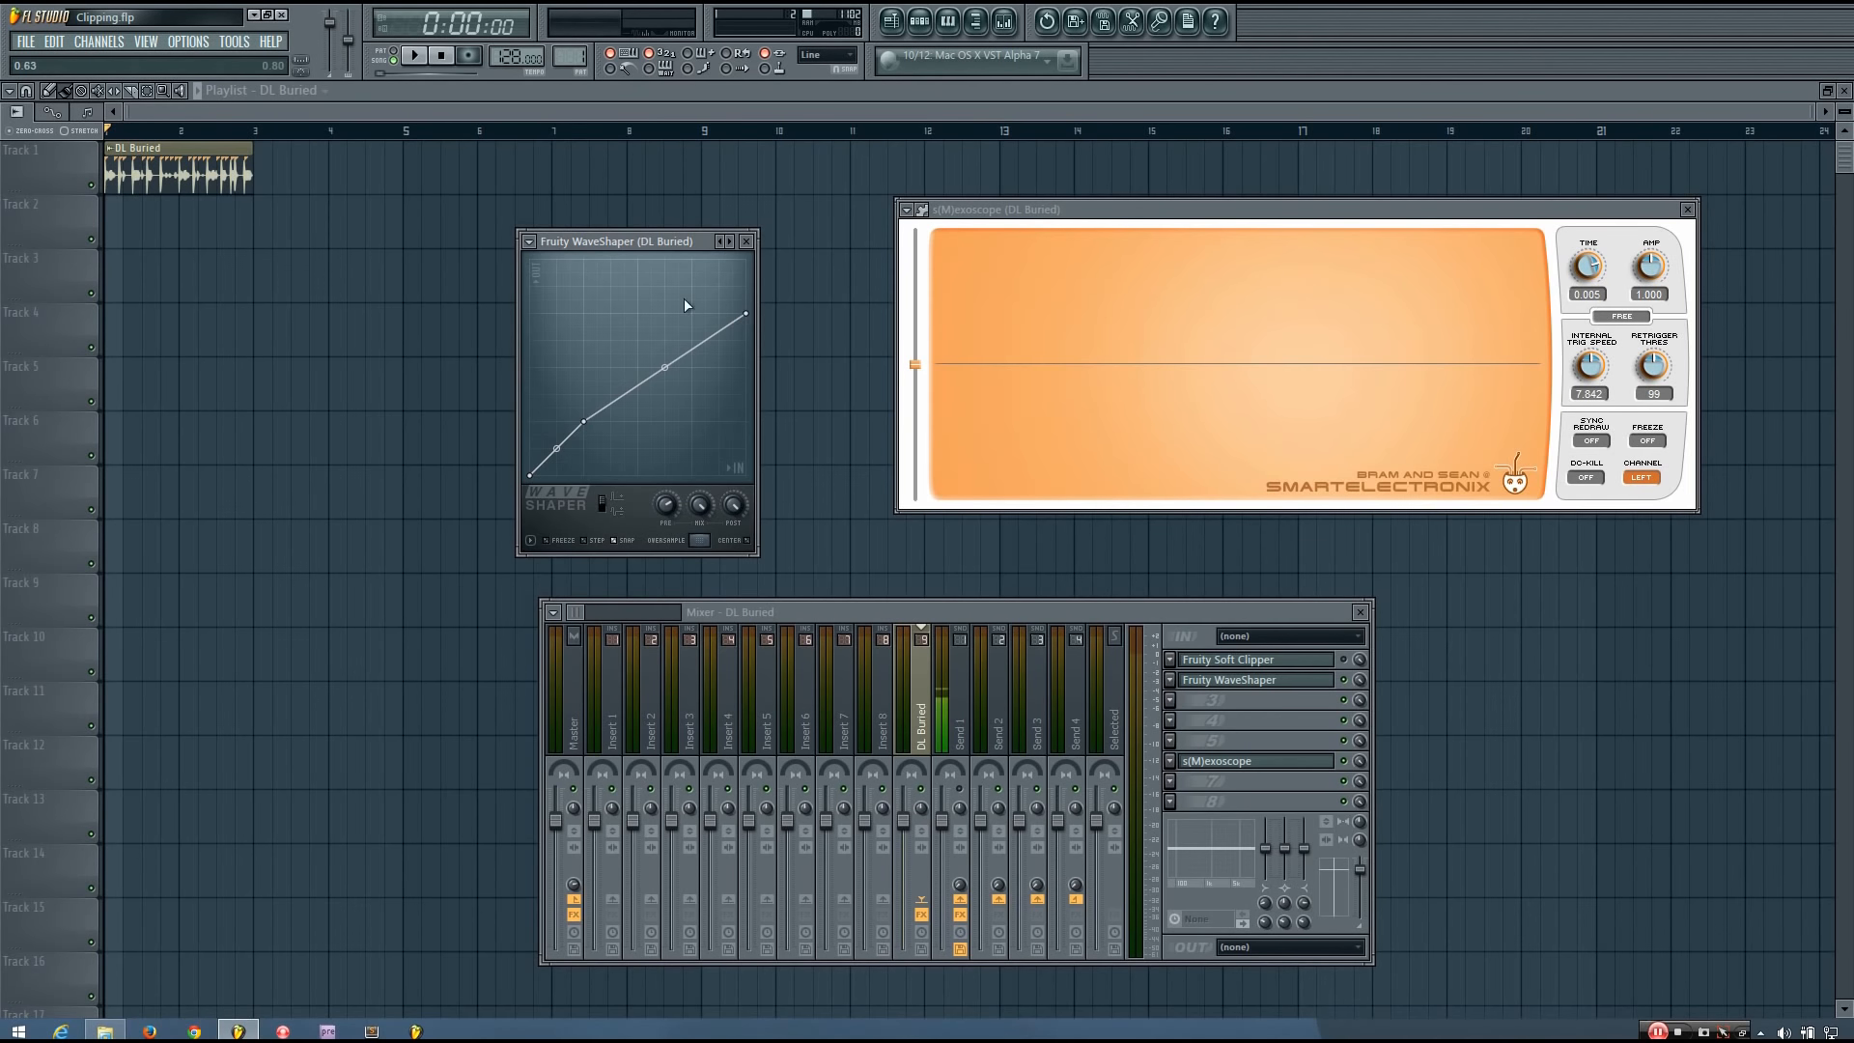
# Flatten the curve above the knee by lowering its end point to 0.25, and try the mix level control.
pyautogui.moveTo(746, 314); pyautogui.dragTo(664, 408)
pyautogui.rightClick(664, 408)
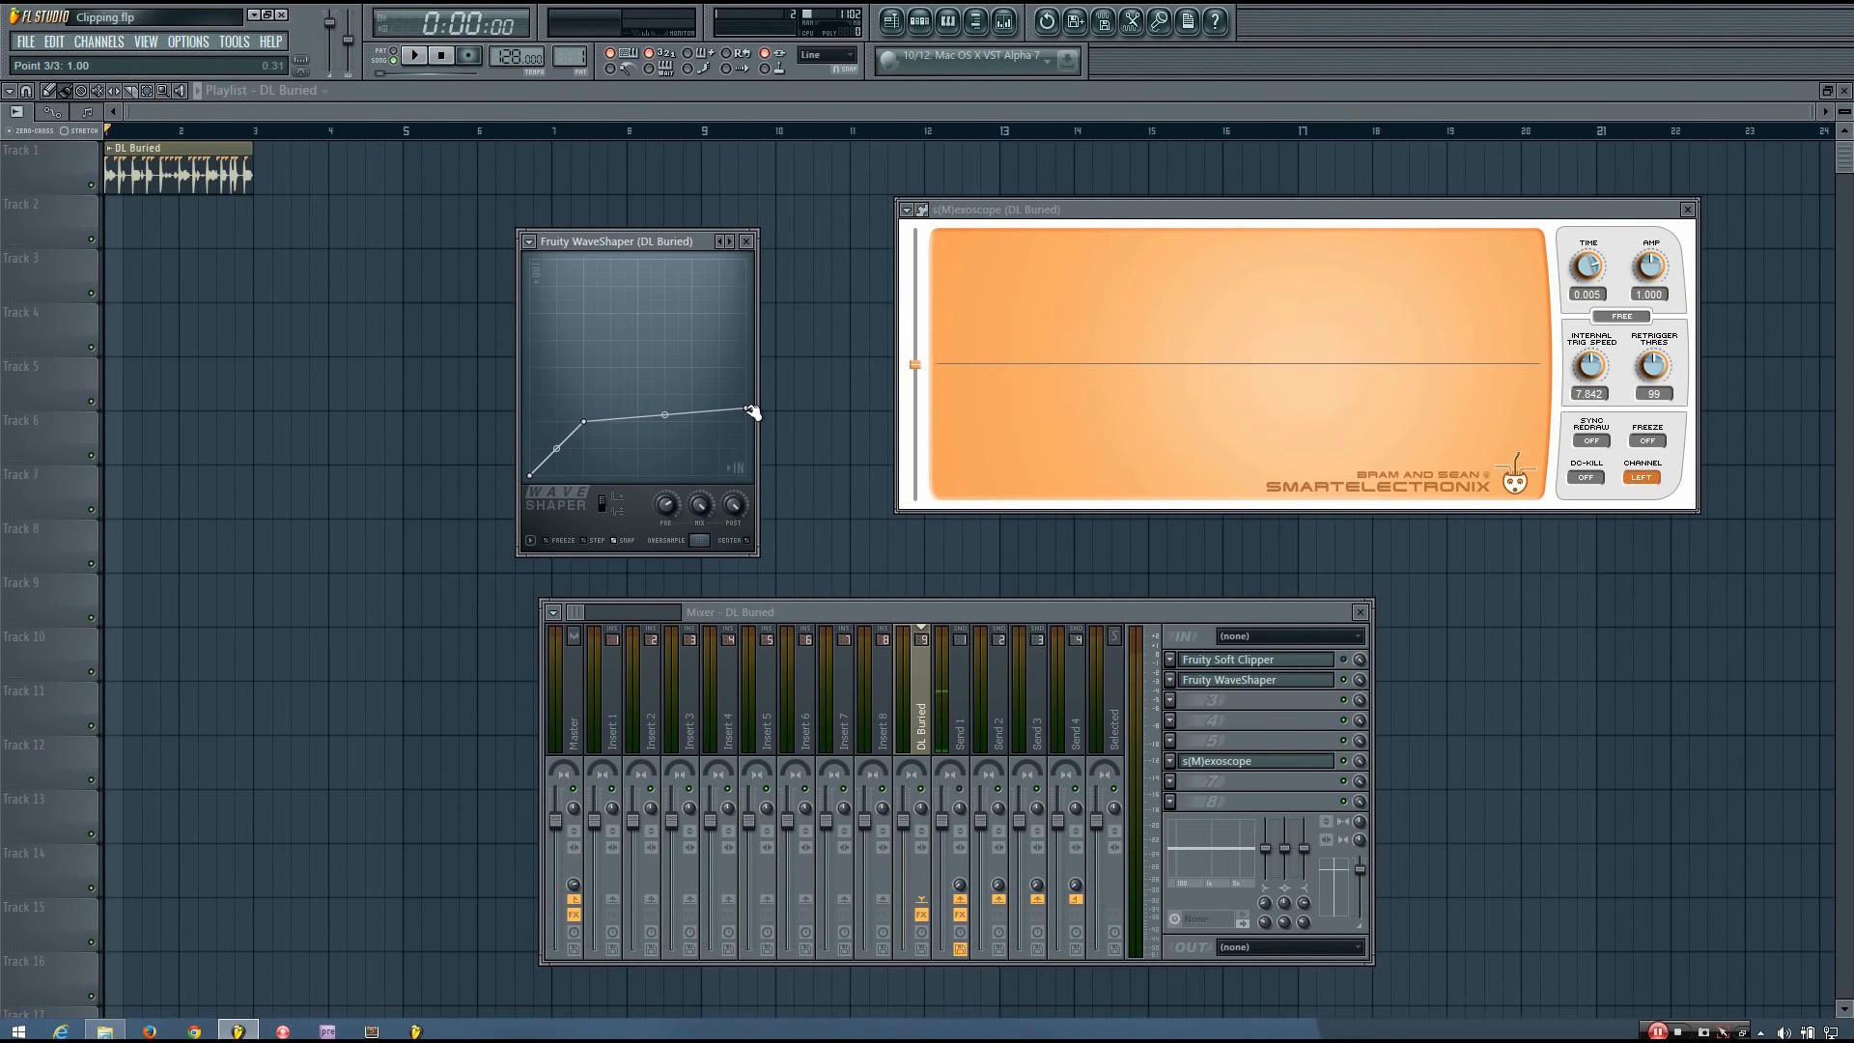
pyautogui.moveTo(752, 412); pyautogui.dragTo(752, 420)
pyautogui.moveTo(700, 504)
pyautogui.mouseDown()
pyautogui.moveTo(700, 539)
pyautogui.moveTo(705, 512)
pyautogui.mouseUp()
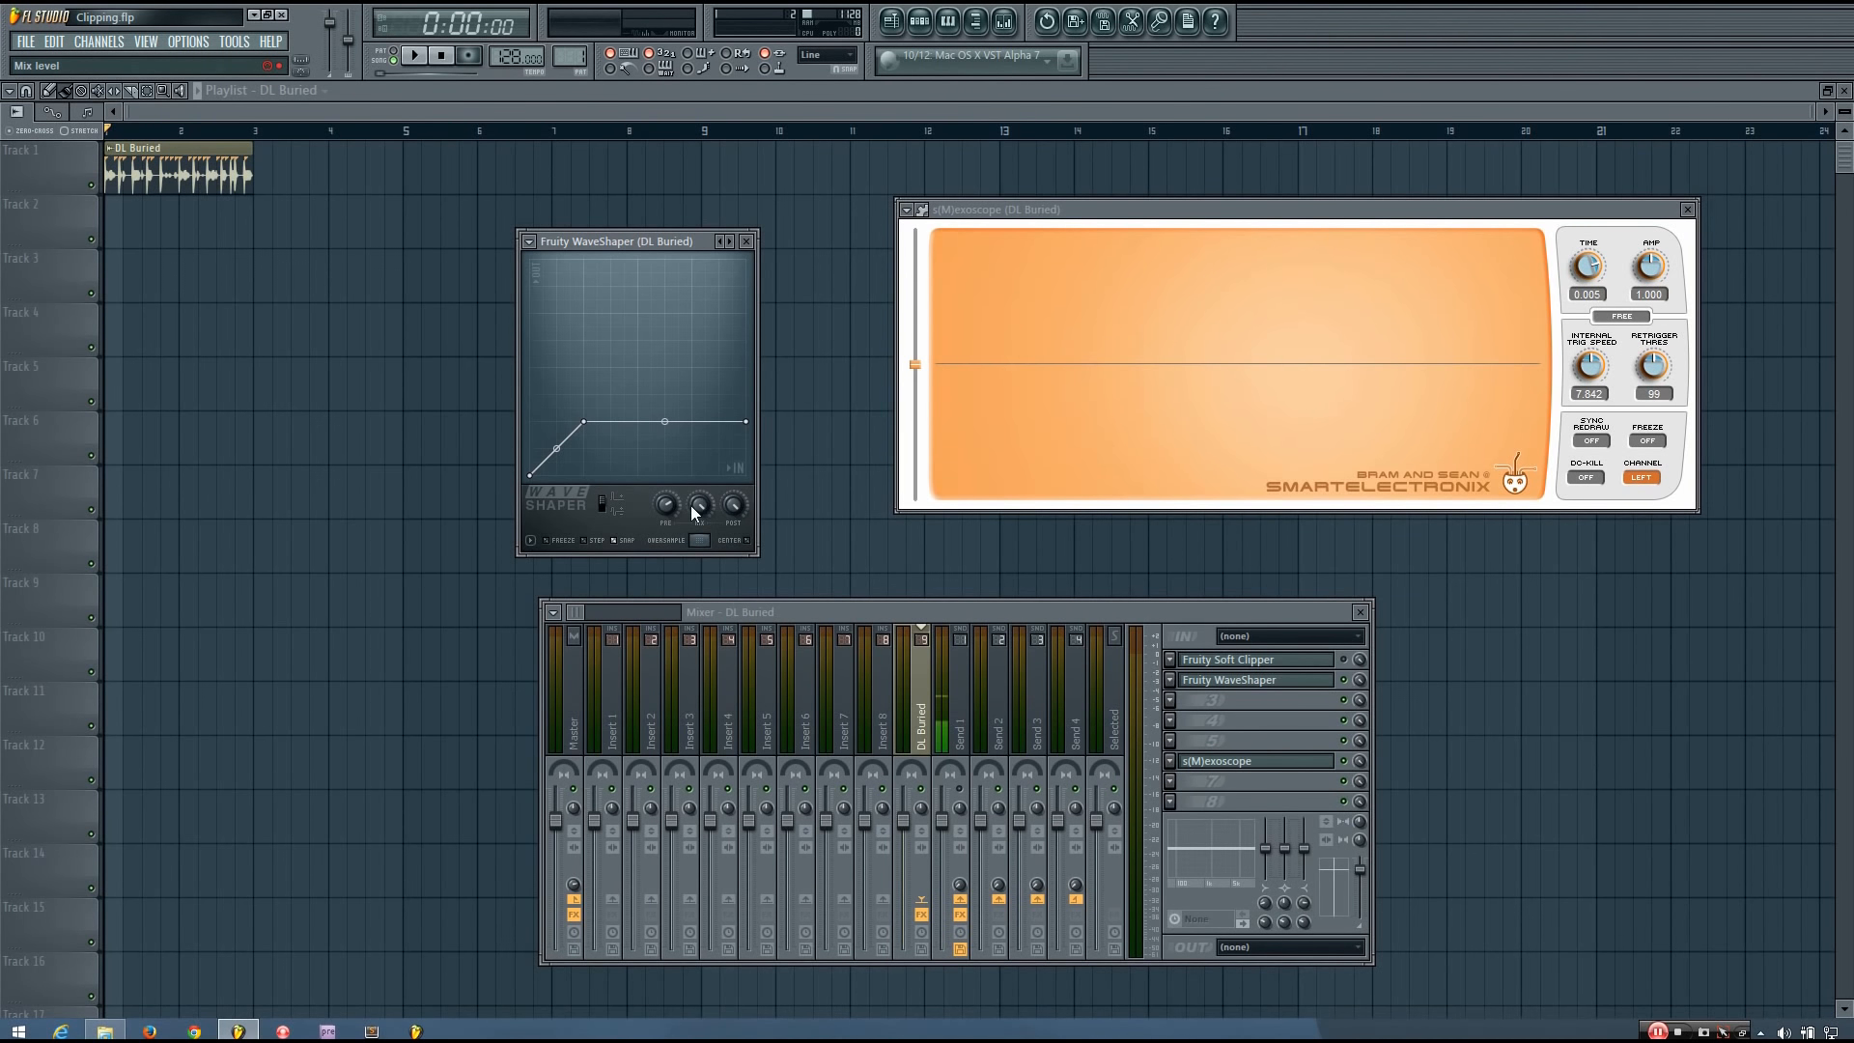
# Play the loop with the flattened curve fully mixed in, and again with the WaveShaper's effect mixed out for comparison.
pyautogui.press('space')
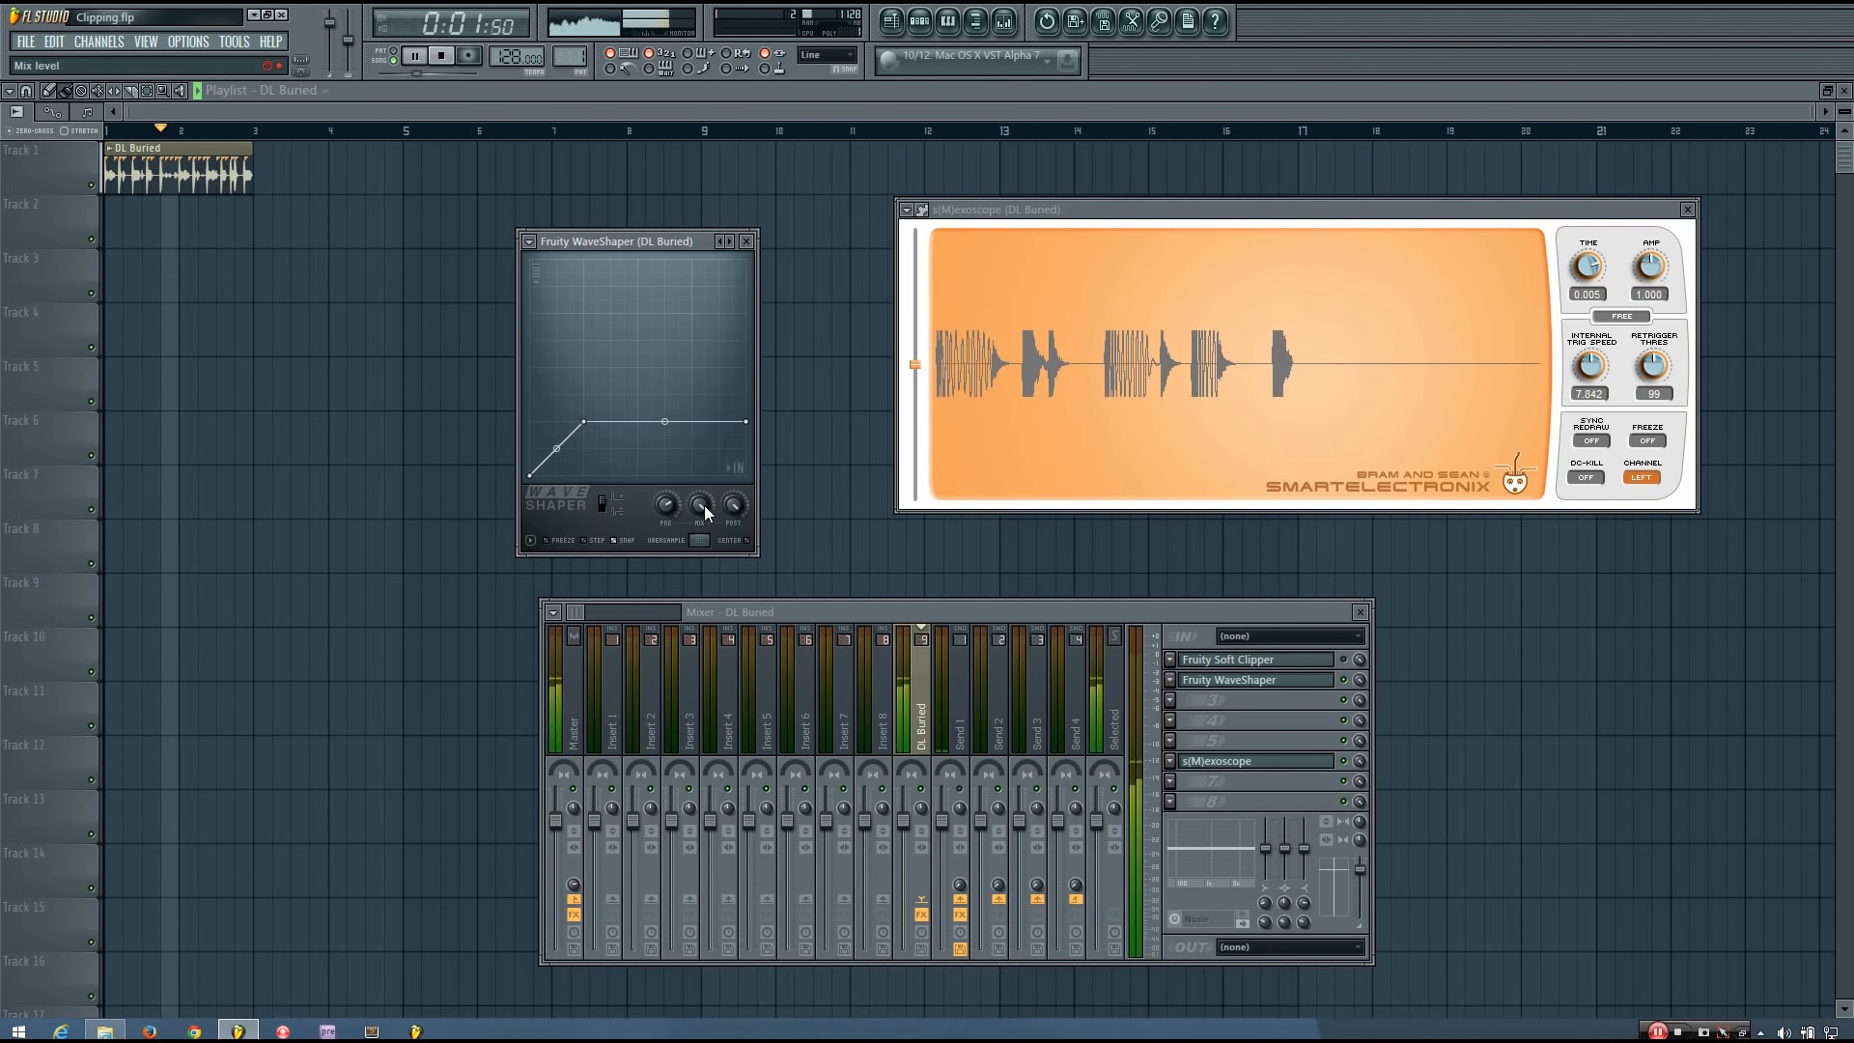
pyautogui.press('space')
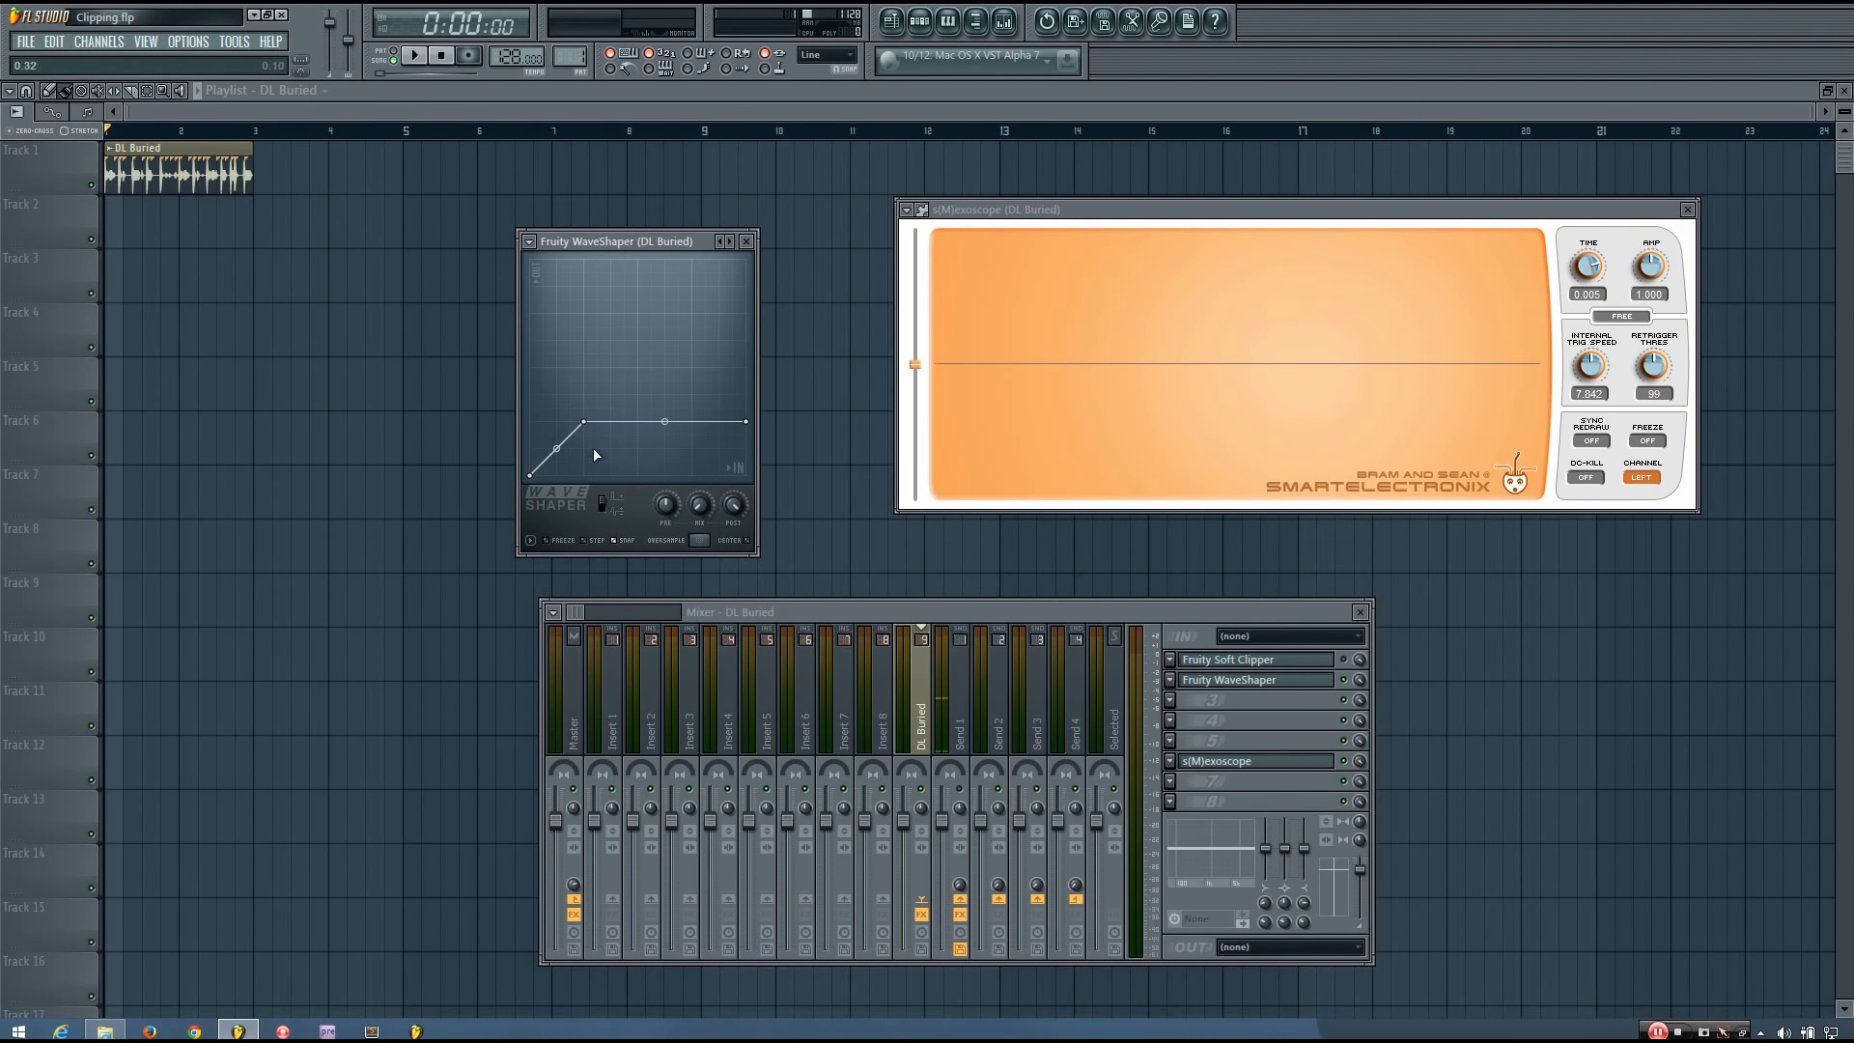
pyautogui.press('space')
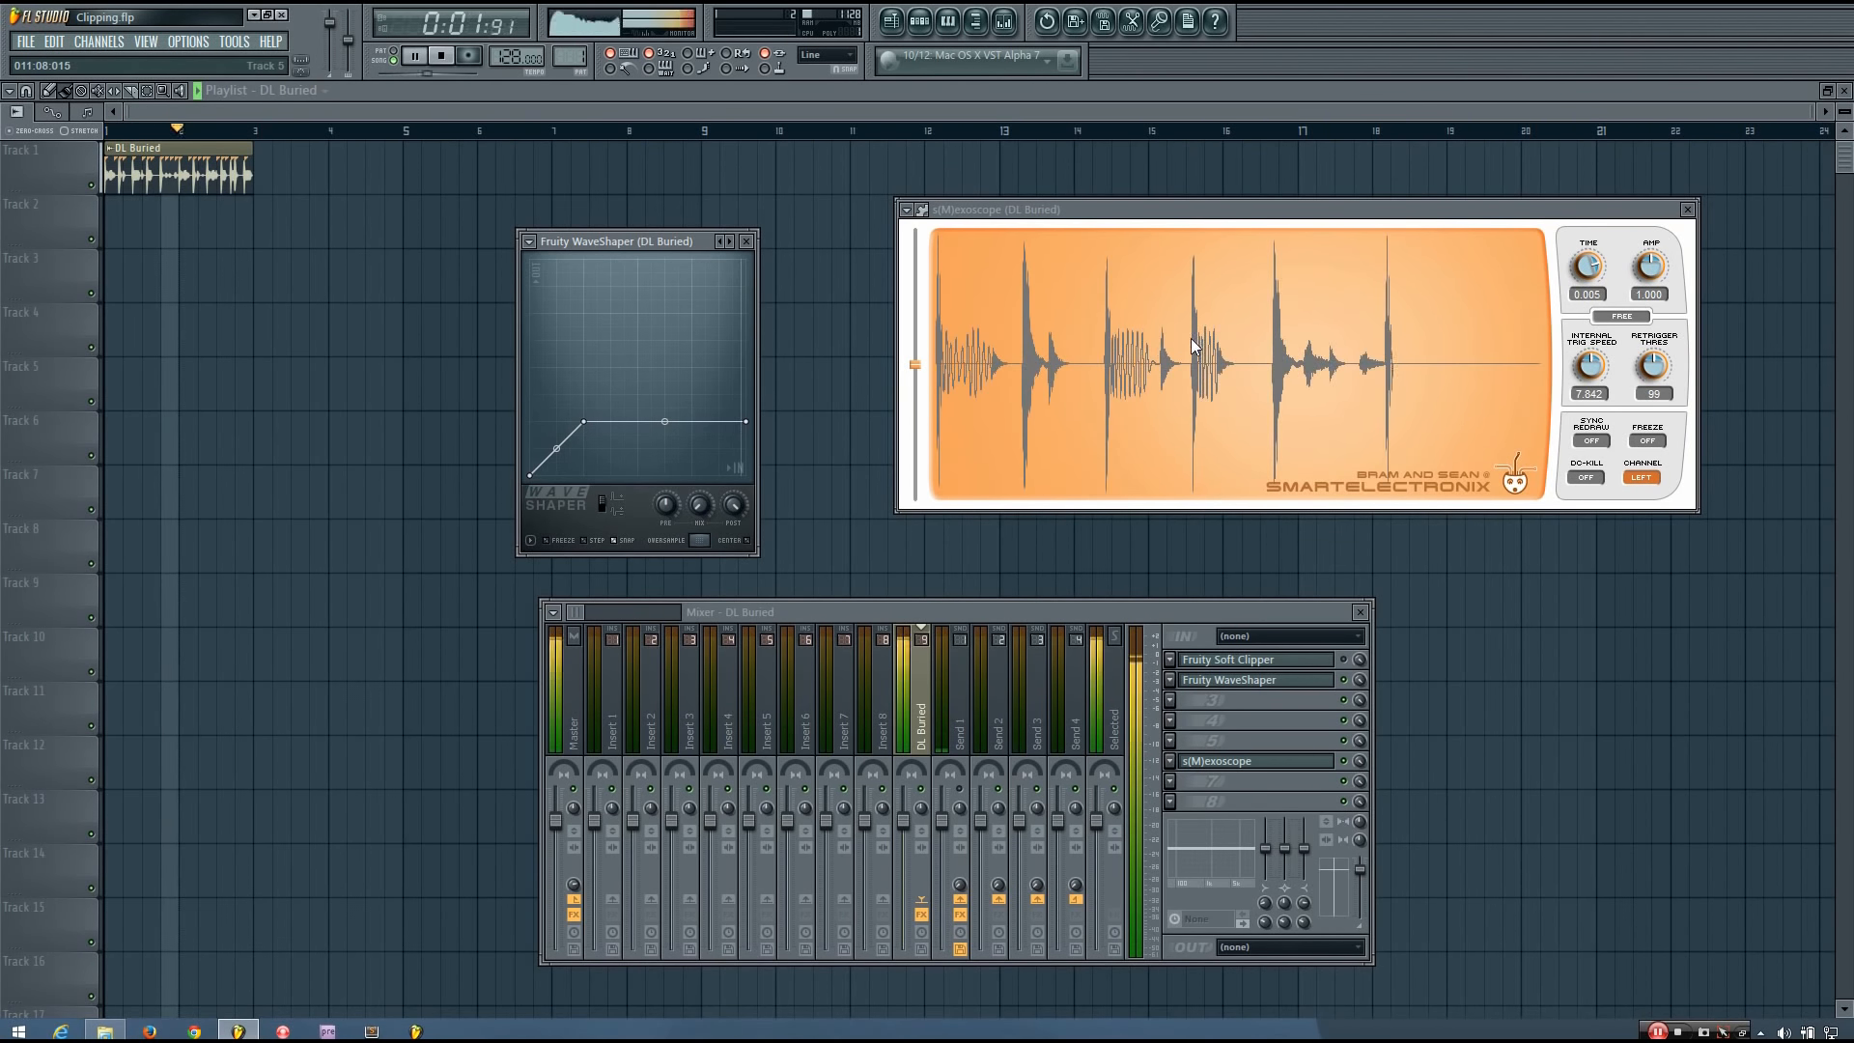
pyautogui.press('space')
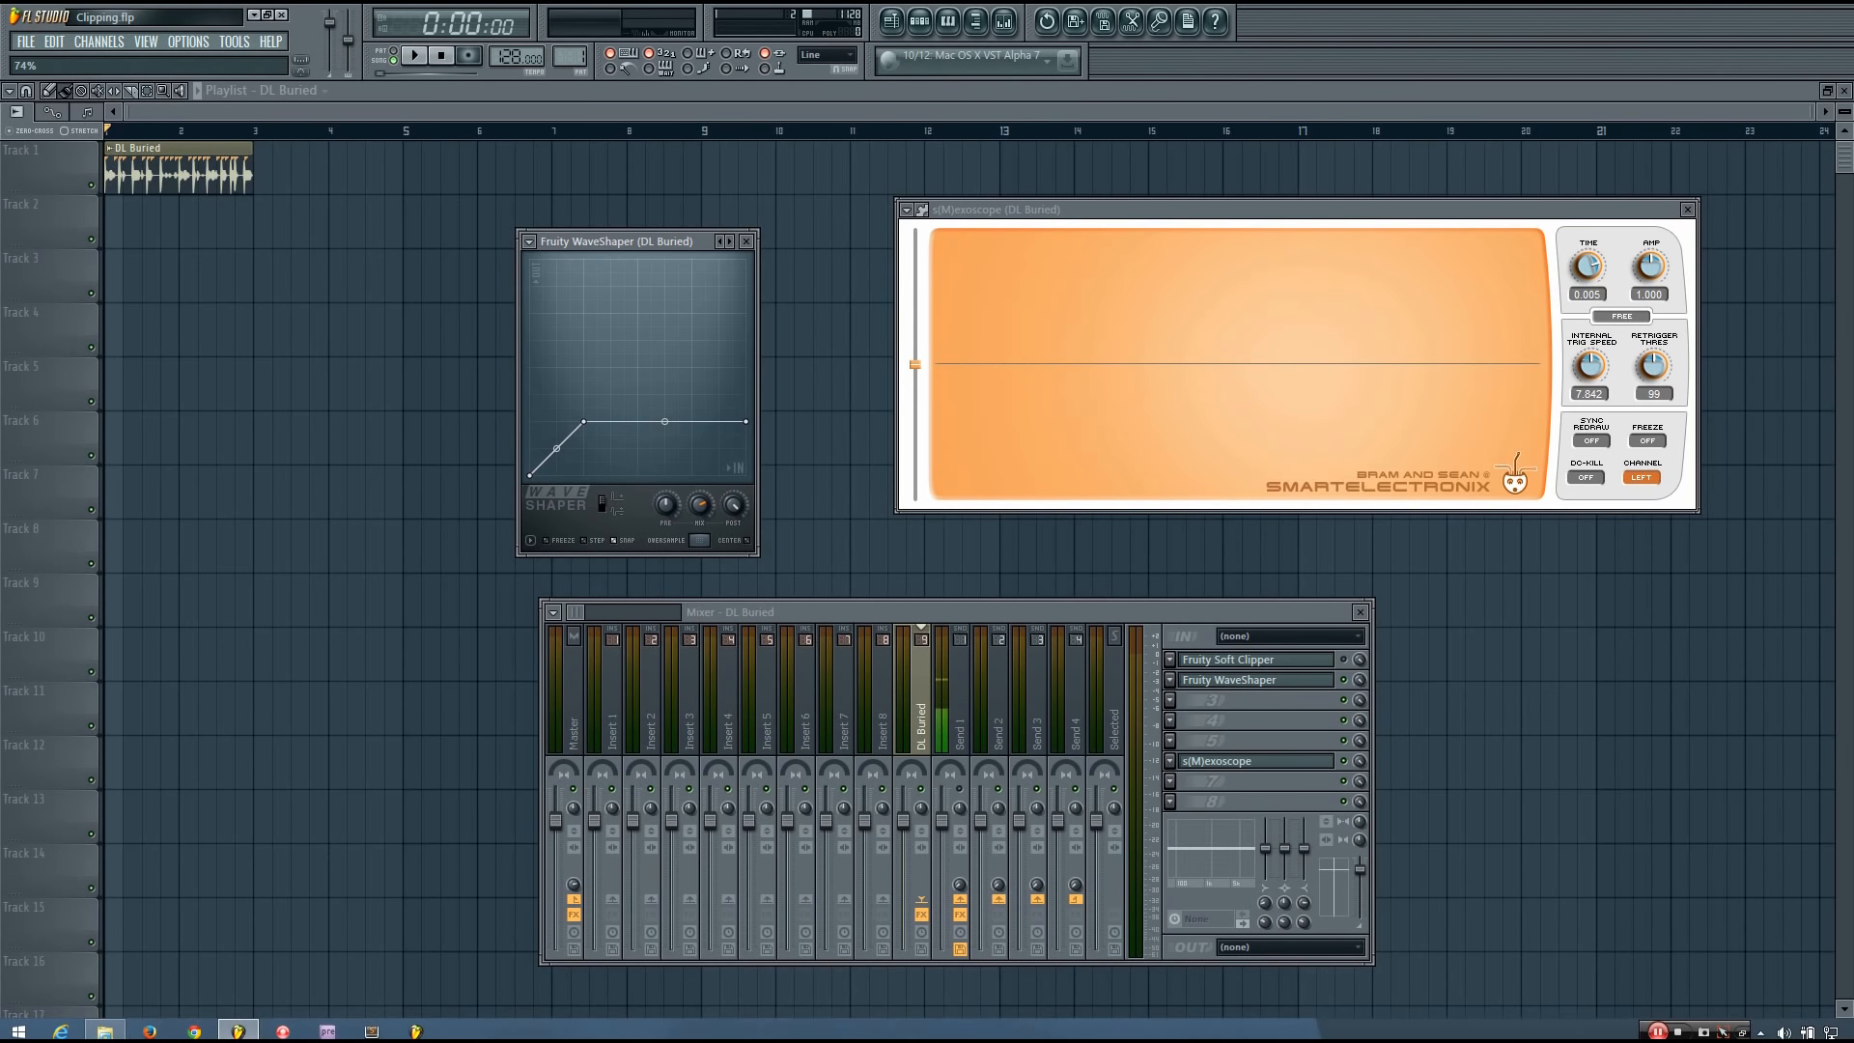
# Try the loop with the WaveShaper's mix level at 74%, and return the mix level to full.
pyautogui.press('space')
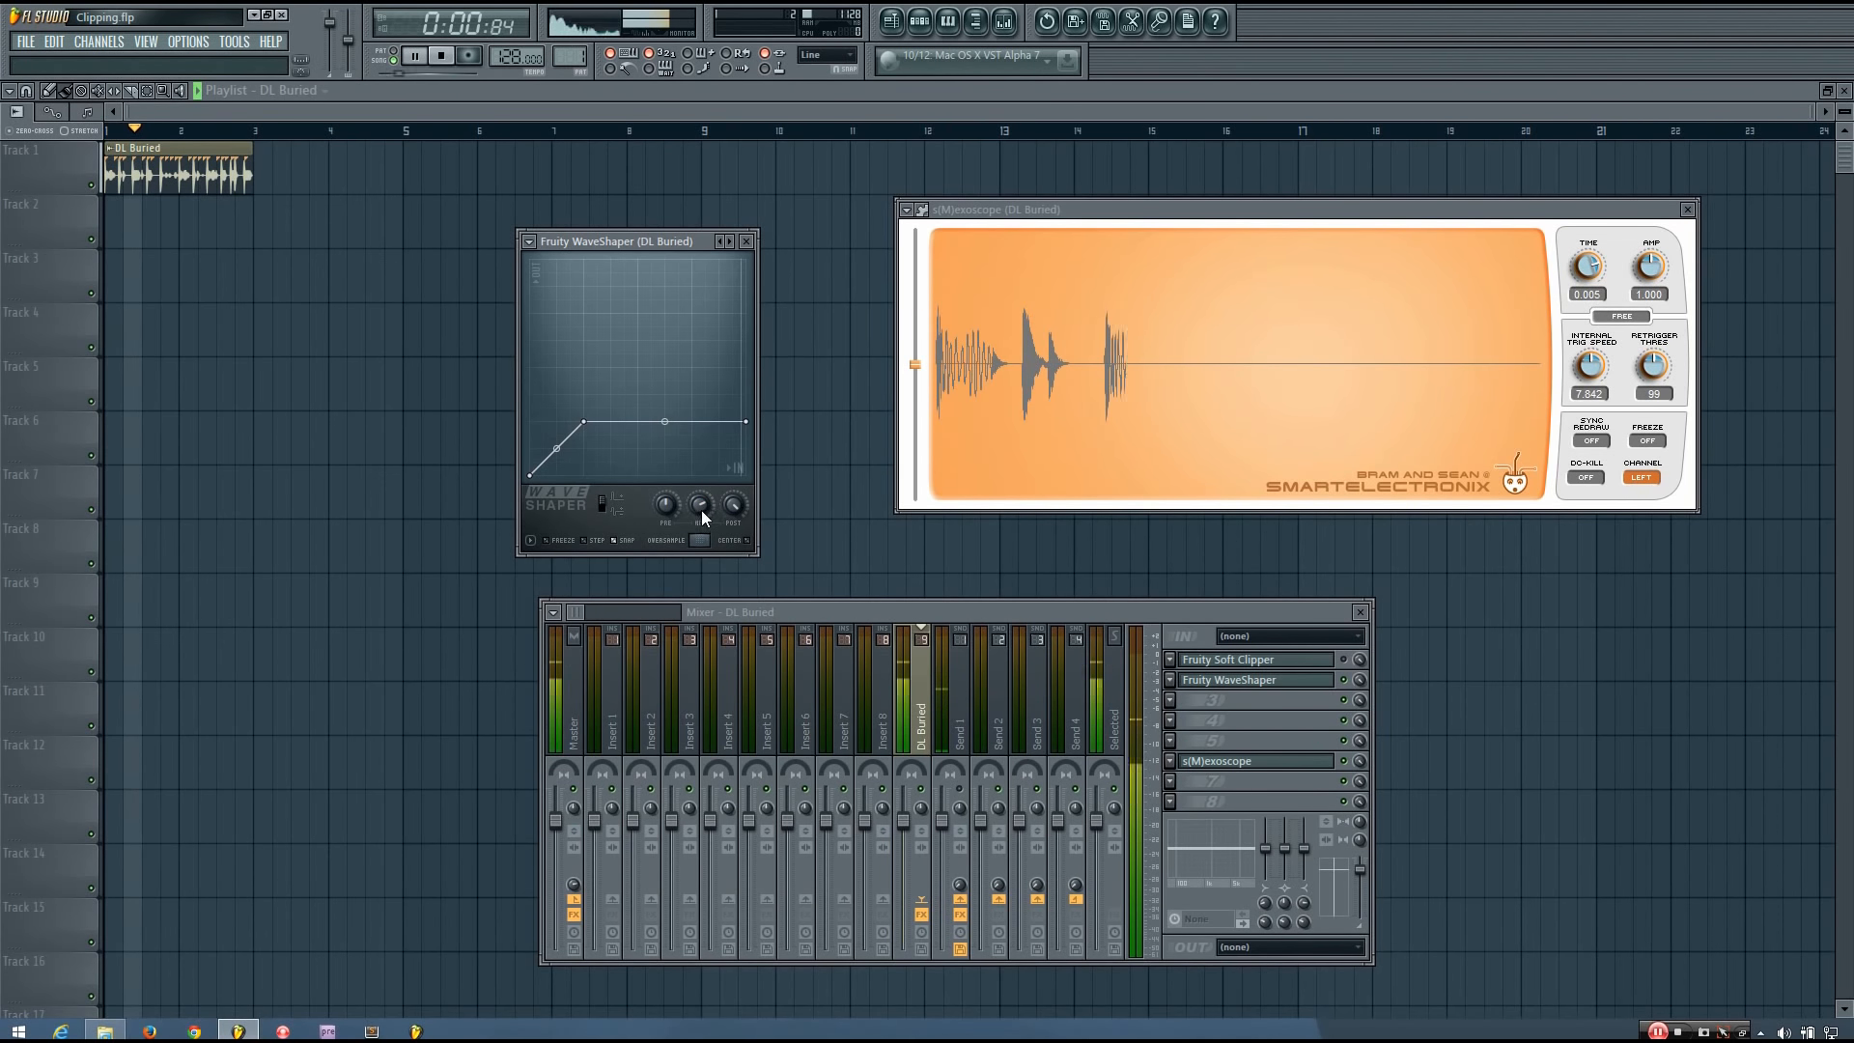
pyautogui.moveTo(699, 509)
pyautogui.mouseDown()
pyautogui.moveTo(699, 552)
pyautogui.moveTo(699, 509)
pyautogui.mouseUp()
pyautogui.press('space')
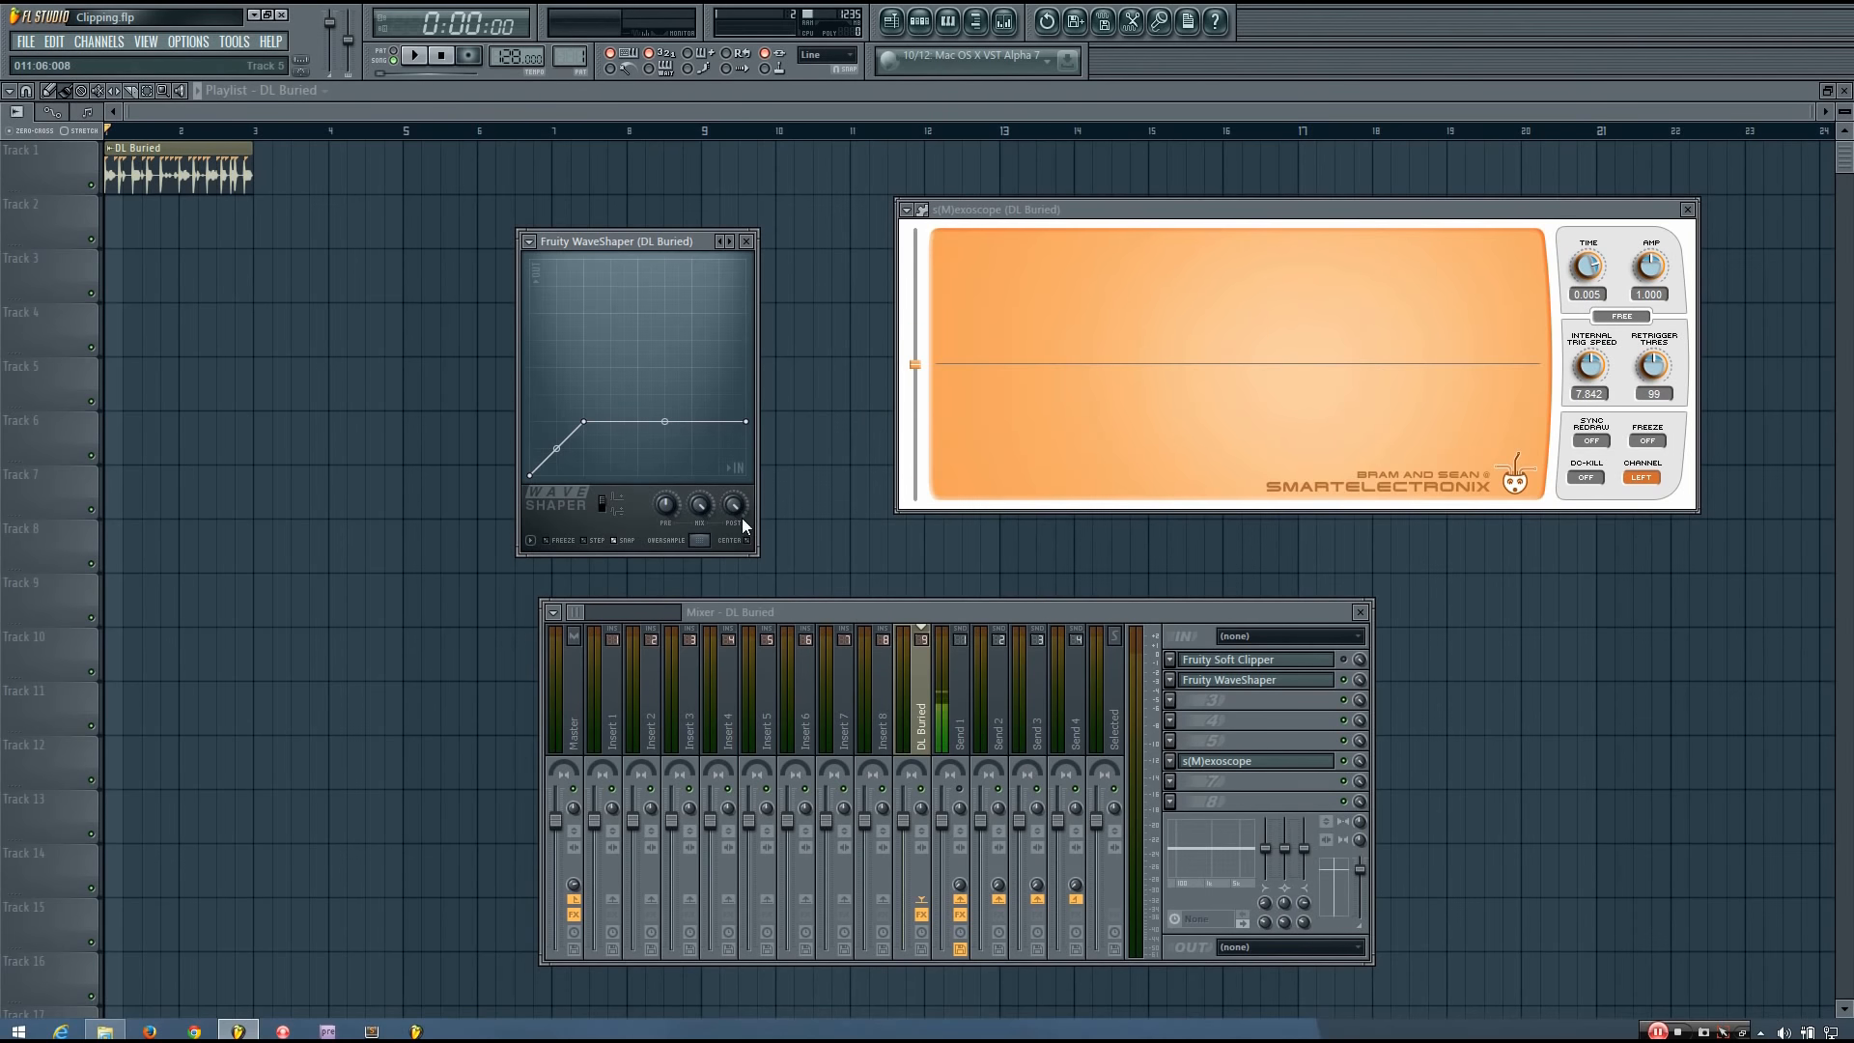
# Raise the curve's end point to the maximum so the curve becomes a straight diagonal, and play the loop.
pyautogui.moveTo(746, 423); pyautogui.dragTo(747, 259)
pyautogui.press('space')
pyautogui.press('space')
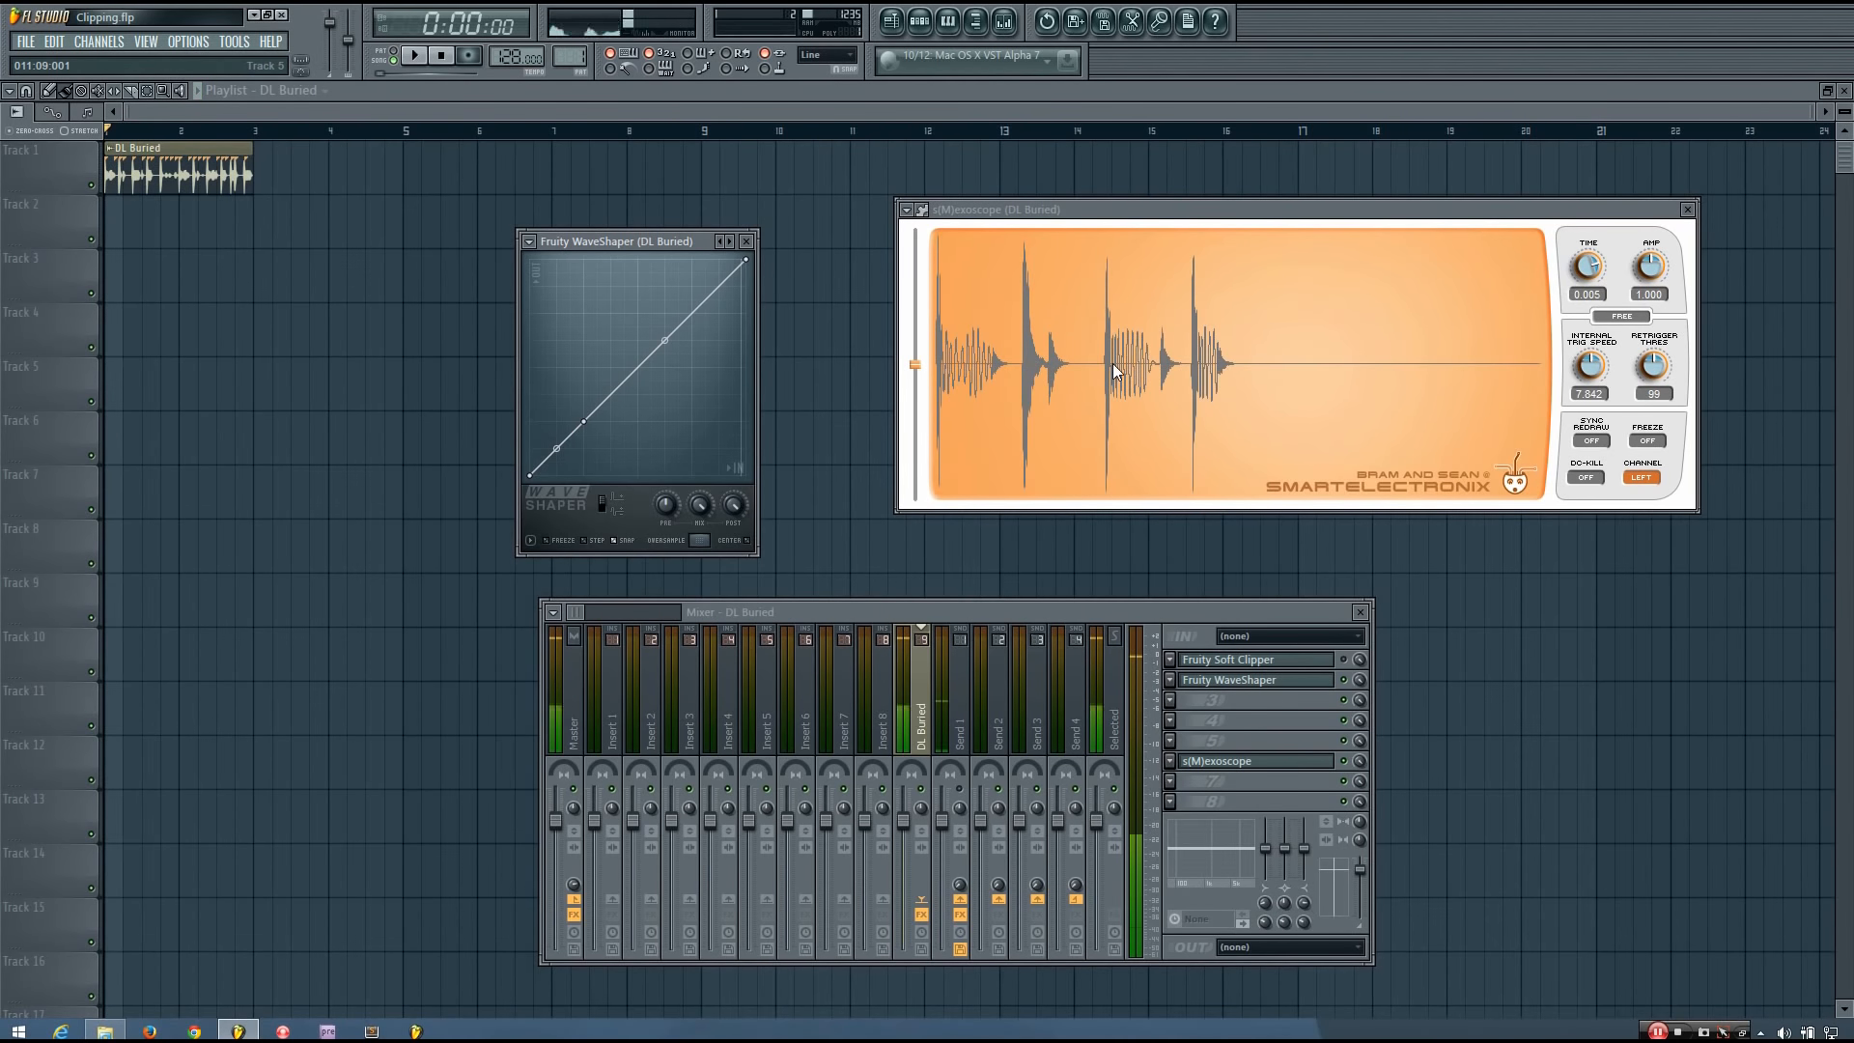
# Move the knee up along the diagonal, lower the end point, bend the upper segment to 22% tension, and play the loop.
pyautogui.moveTo(585, 421); pyautogui.dragTo(626, 382)
pyautogui.moveTo(756, 276); pyautogui.dragTo(685, 347)
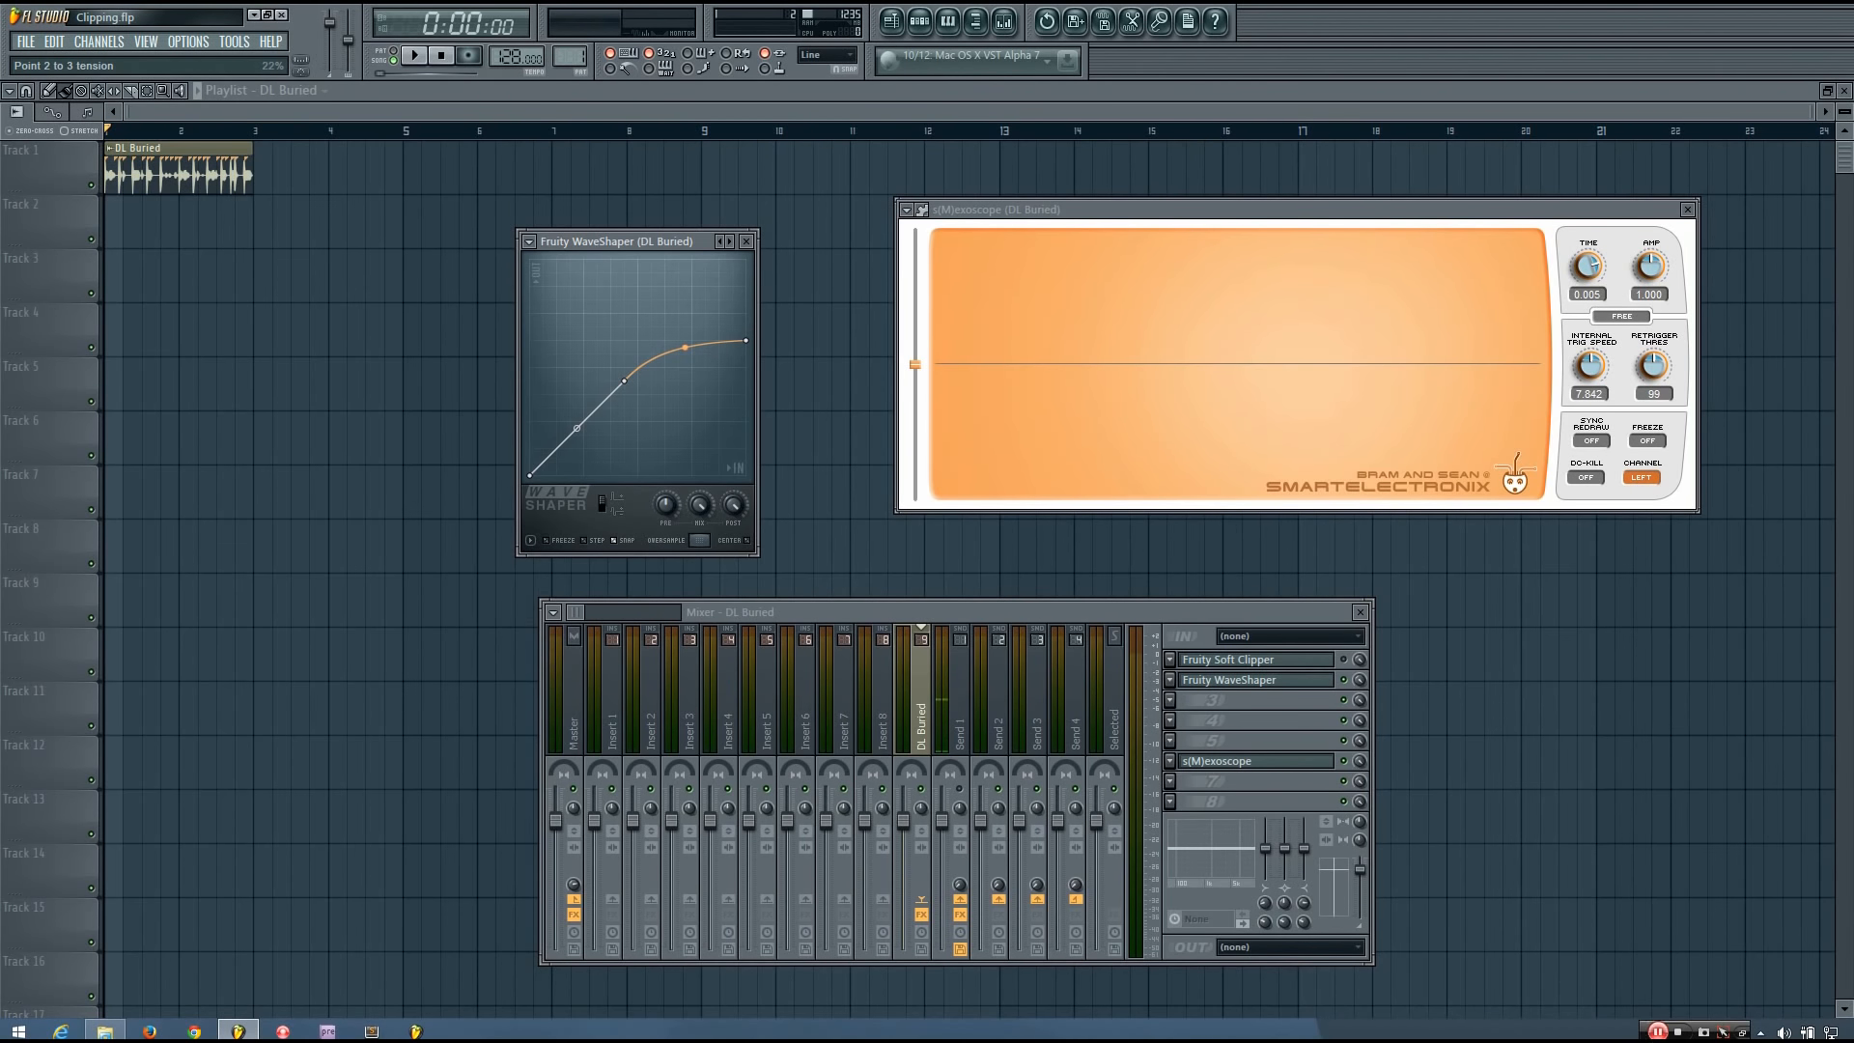
pyautogui.press('space')
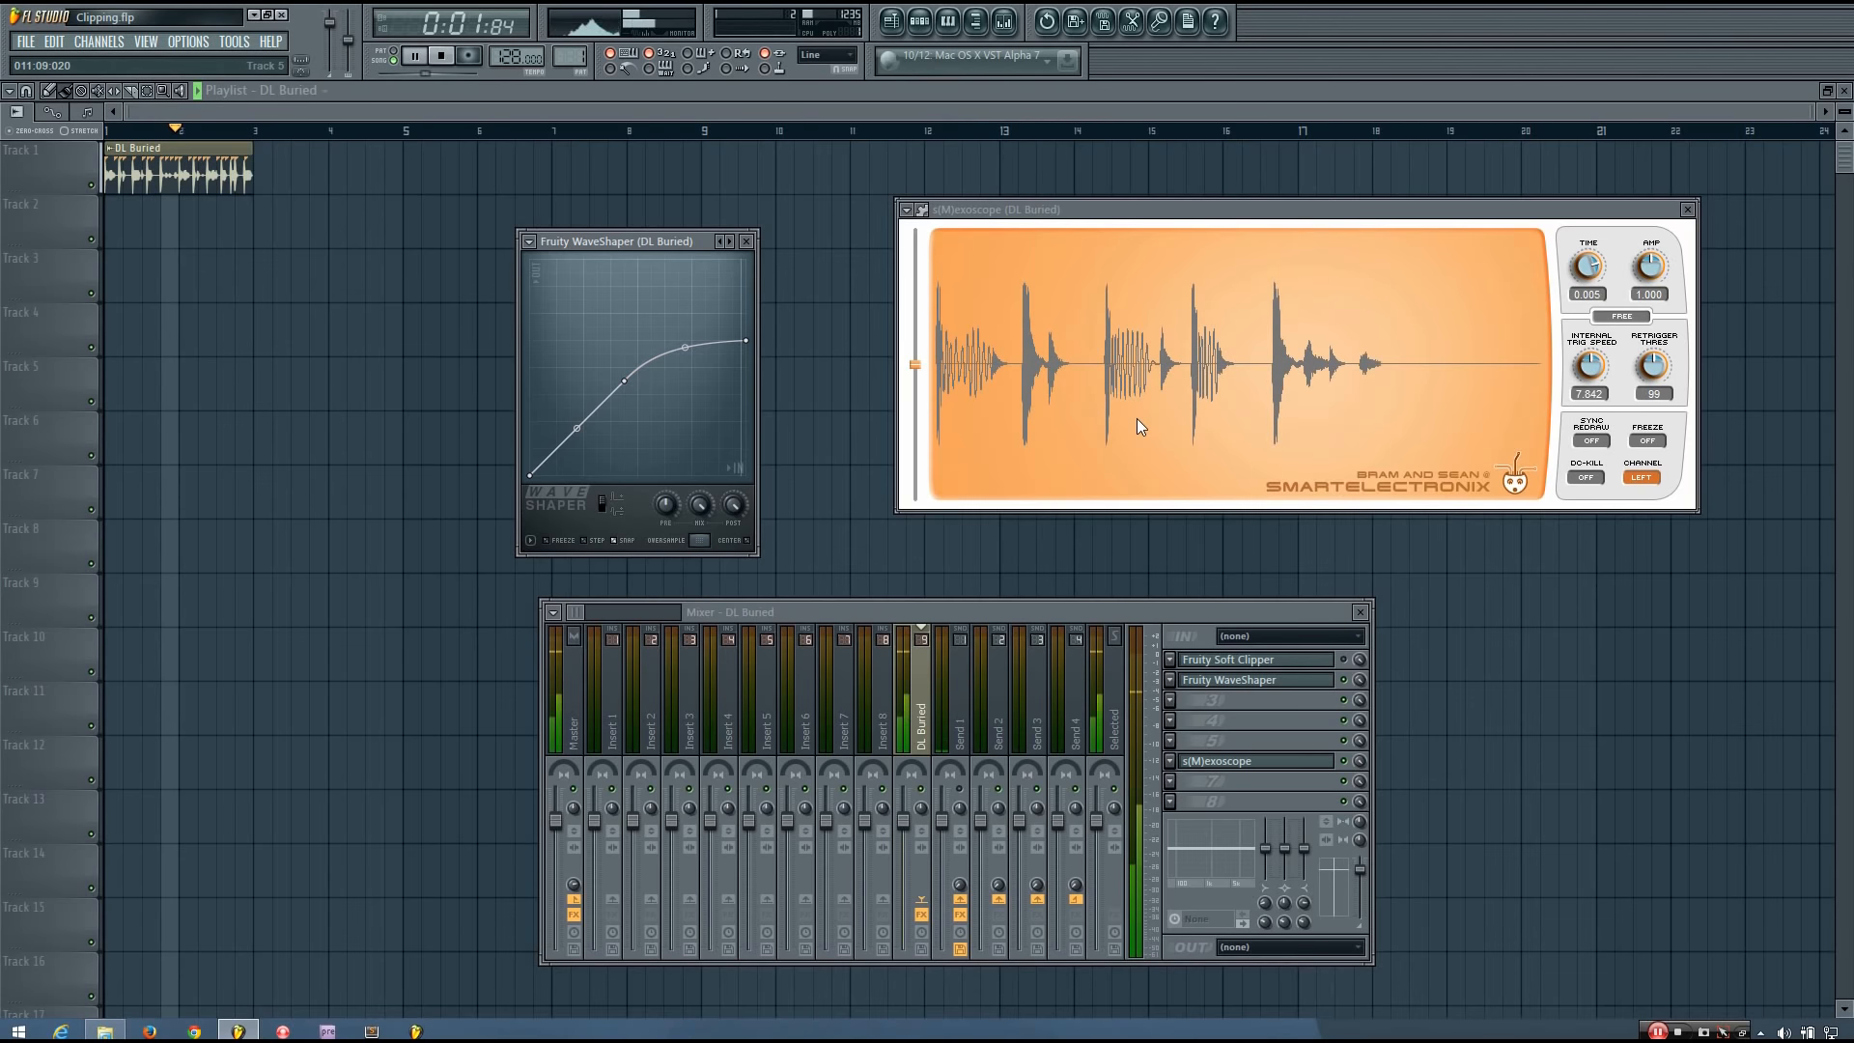
pyautogui.press('space')
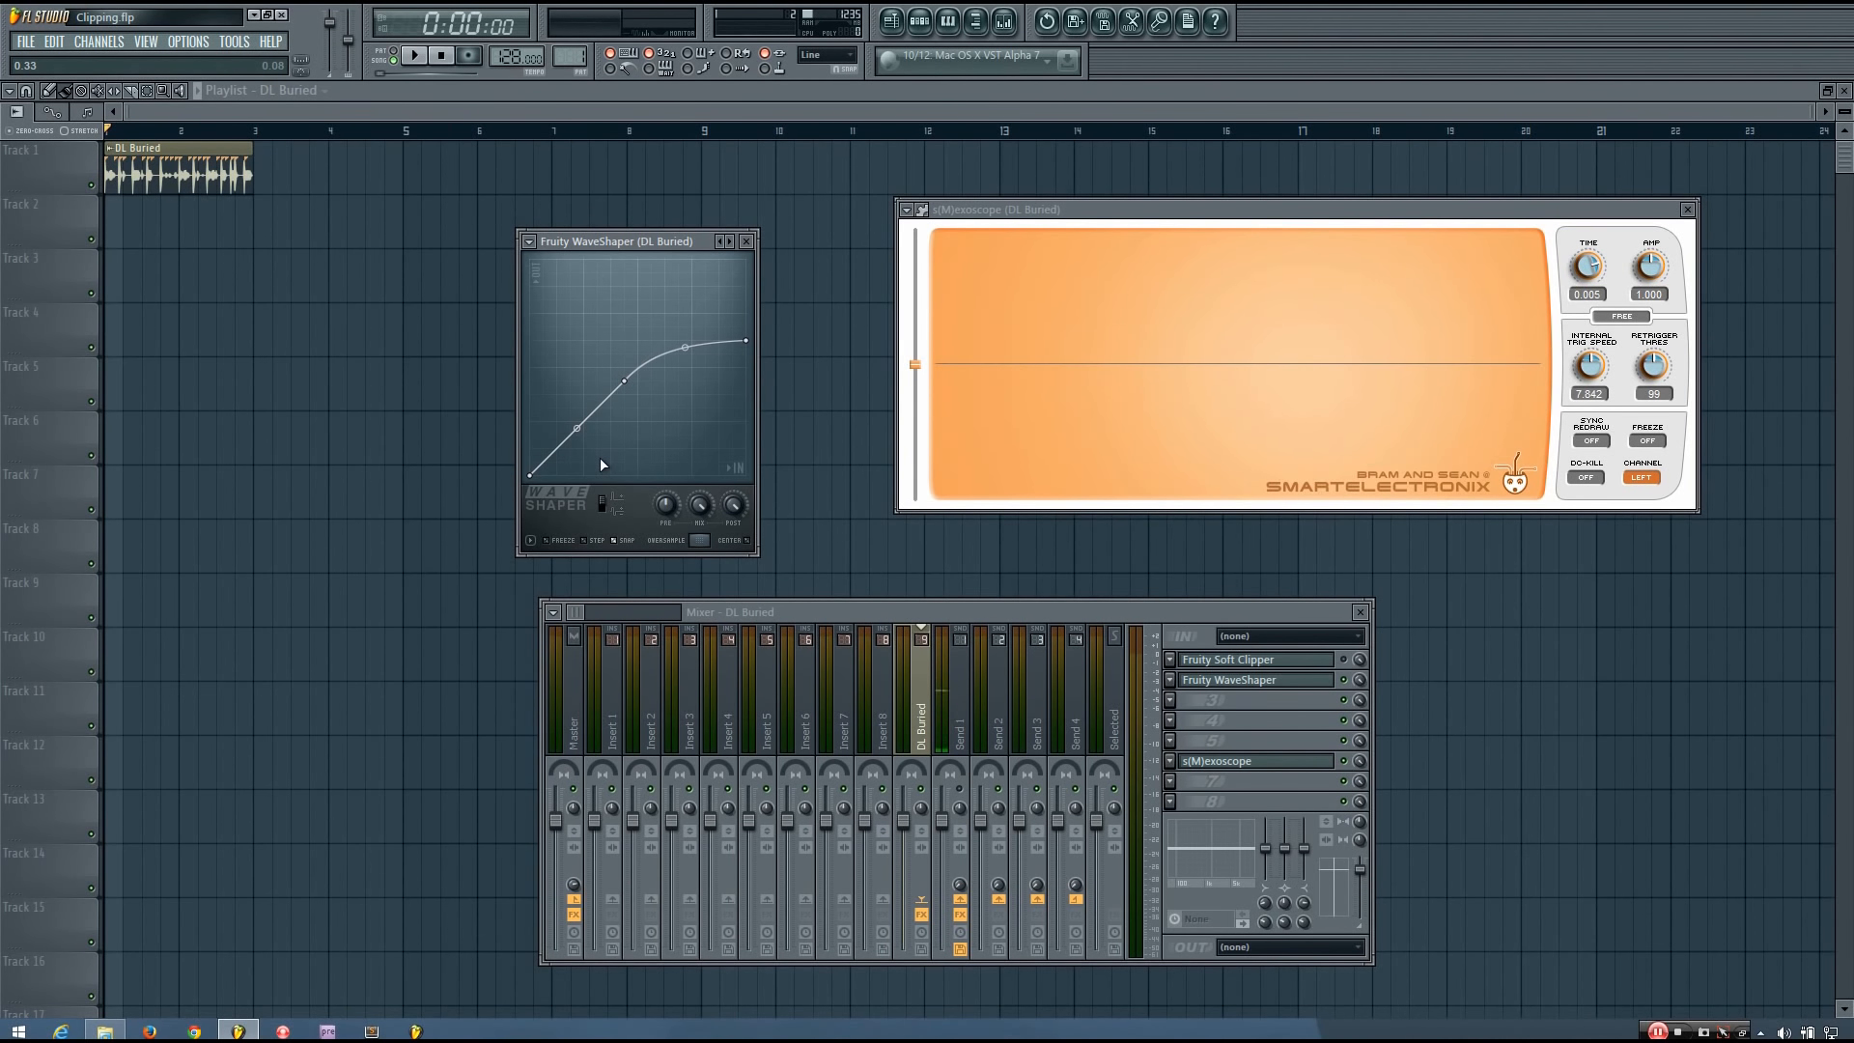
# Lower the knee and the end point to about an eighth of full height, leaving the upper segment flat, and play the loop.
pyautogui.moveTo(624, 380); pyautogui.dragTo(557, 447)
pyautogui.moveTo(745, 341); pyautogui.dragTo(752, 450)
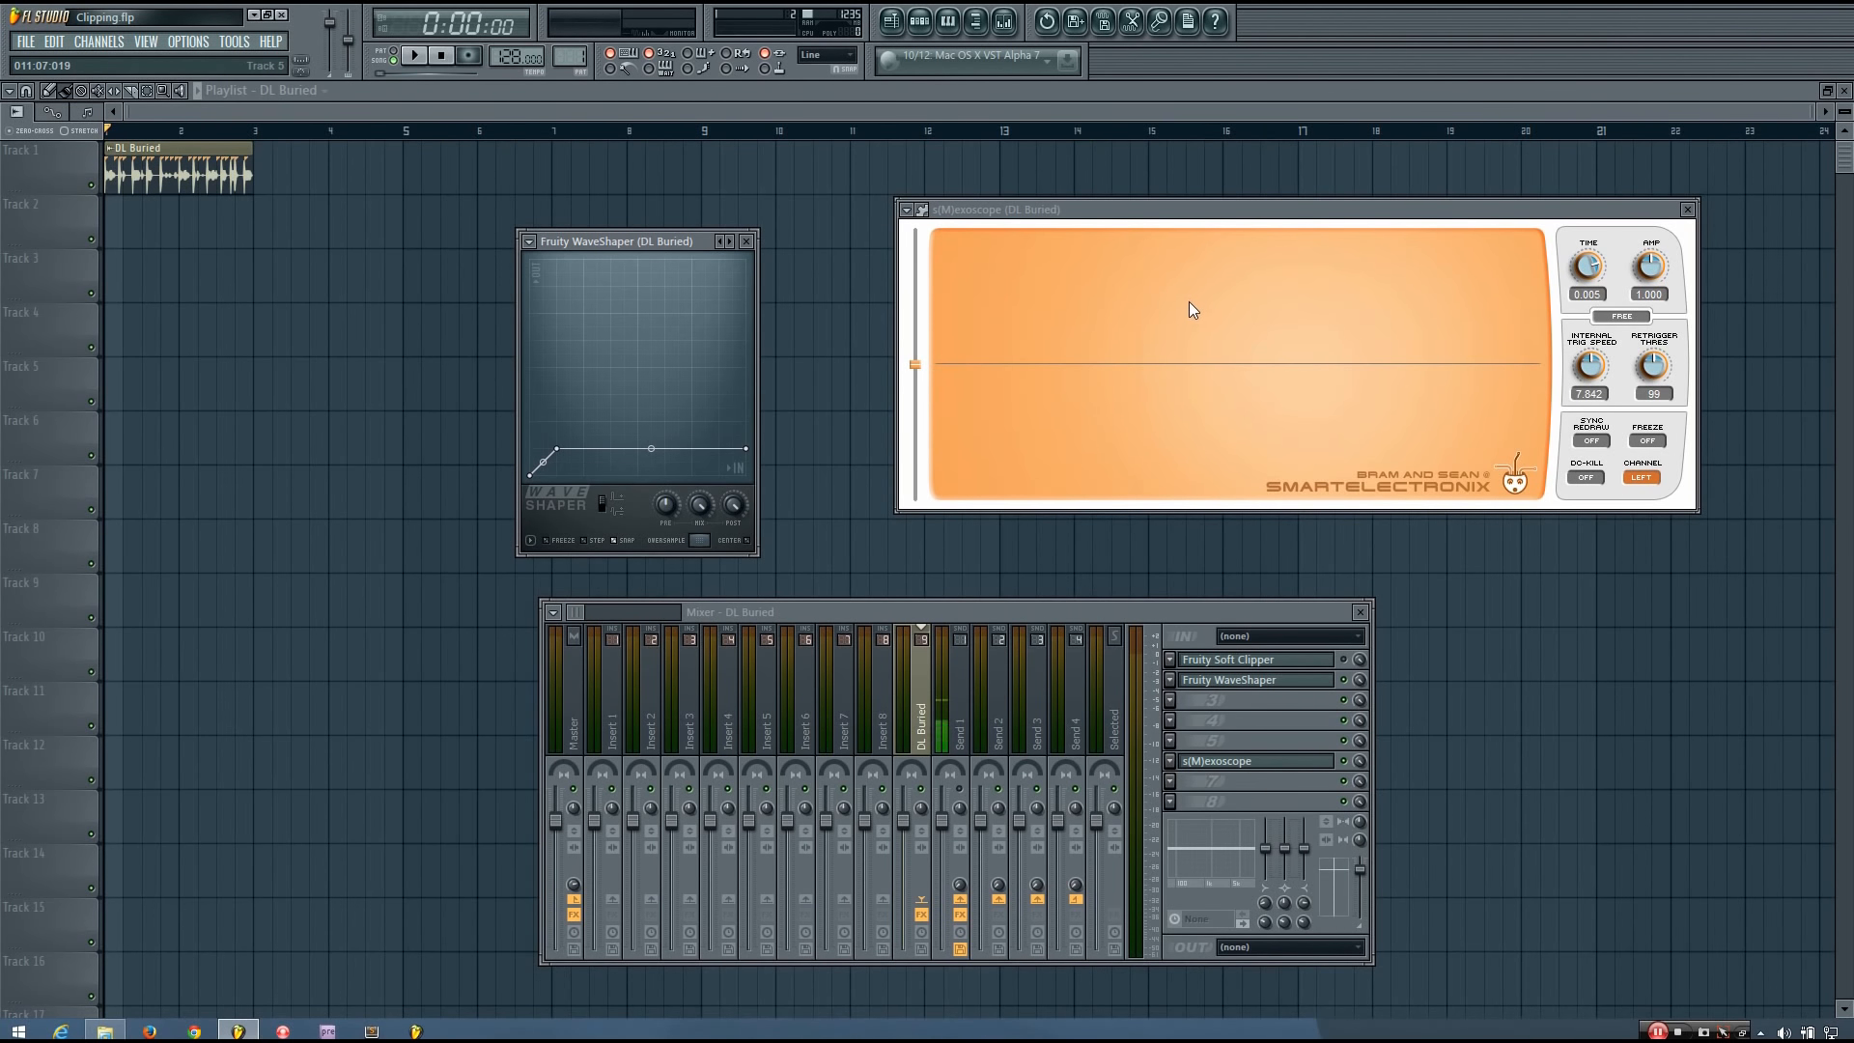
pyautogui.press('space')
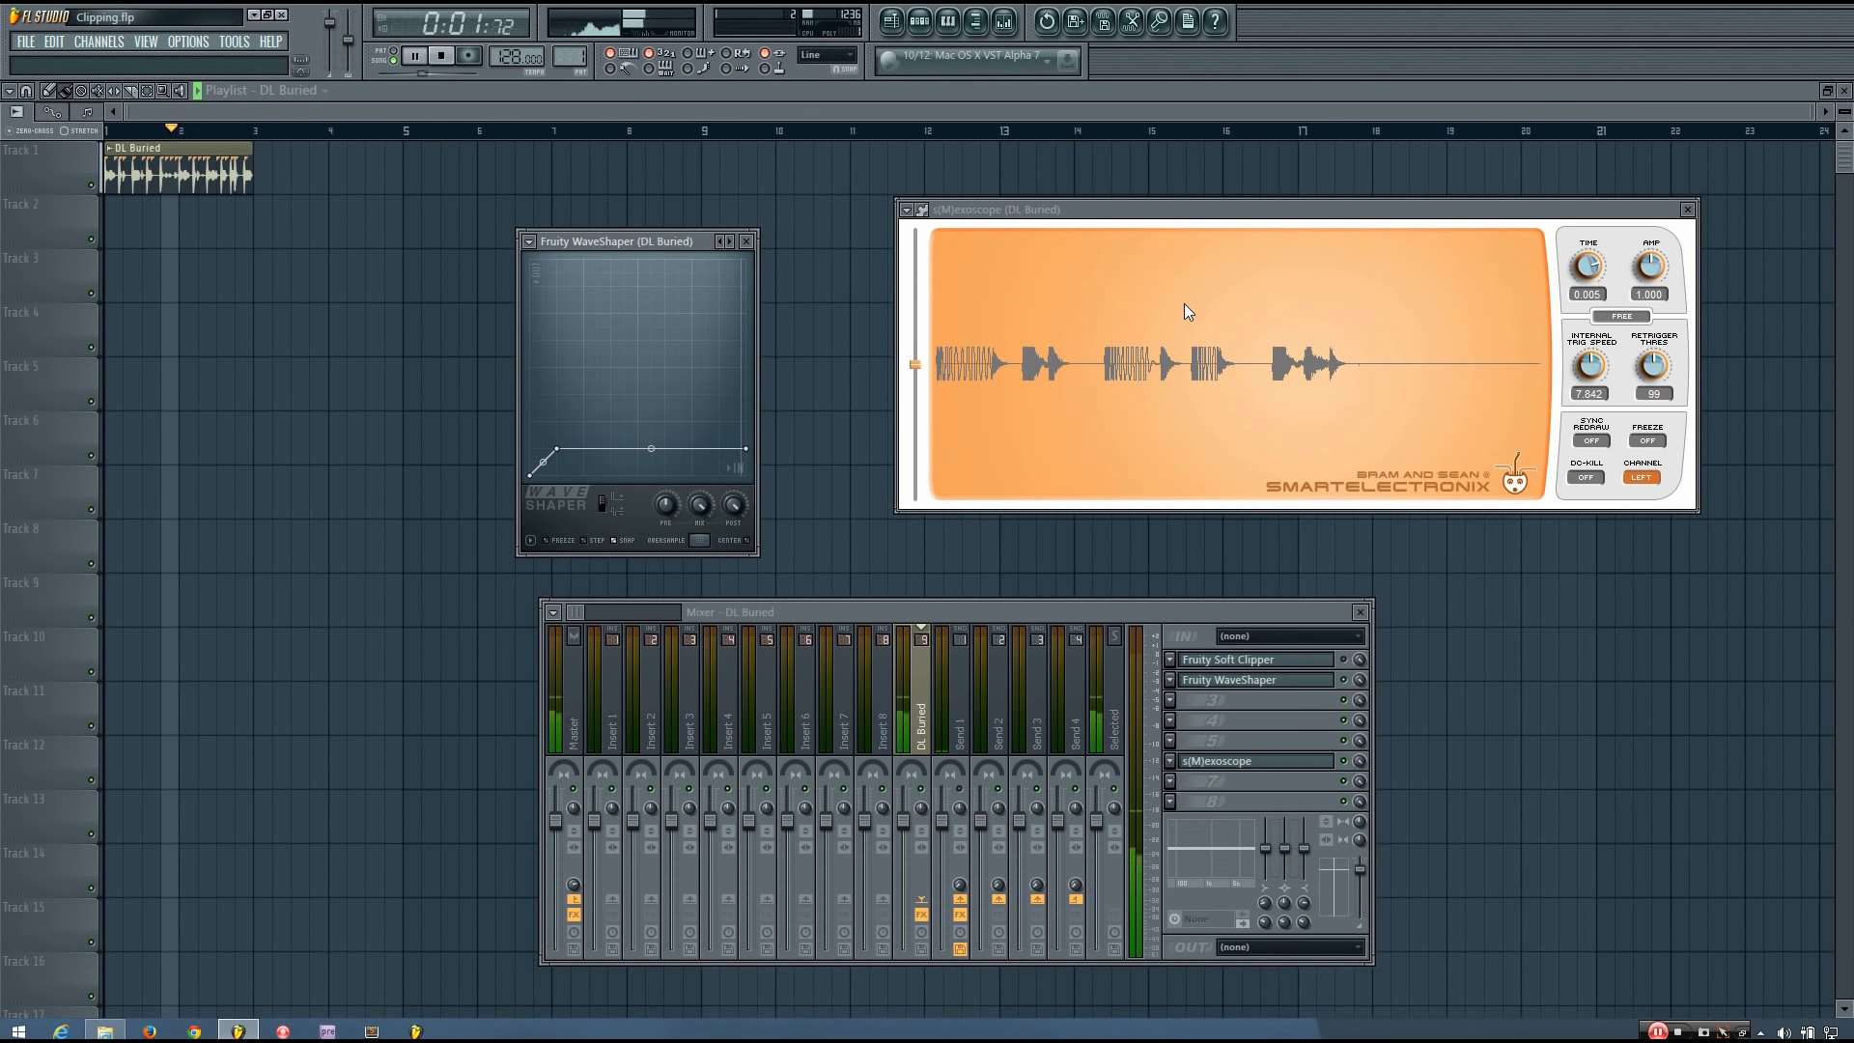
pyautogui.press('space')
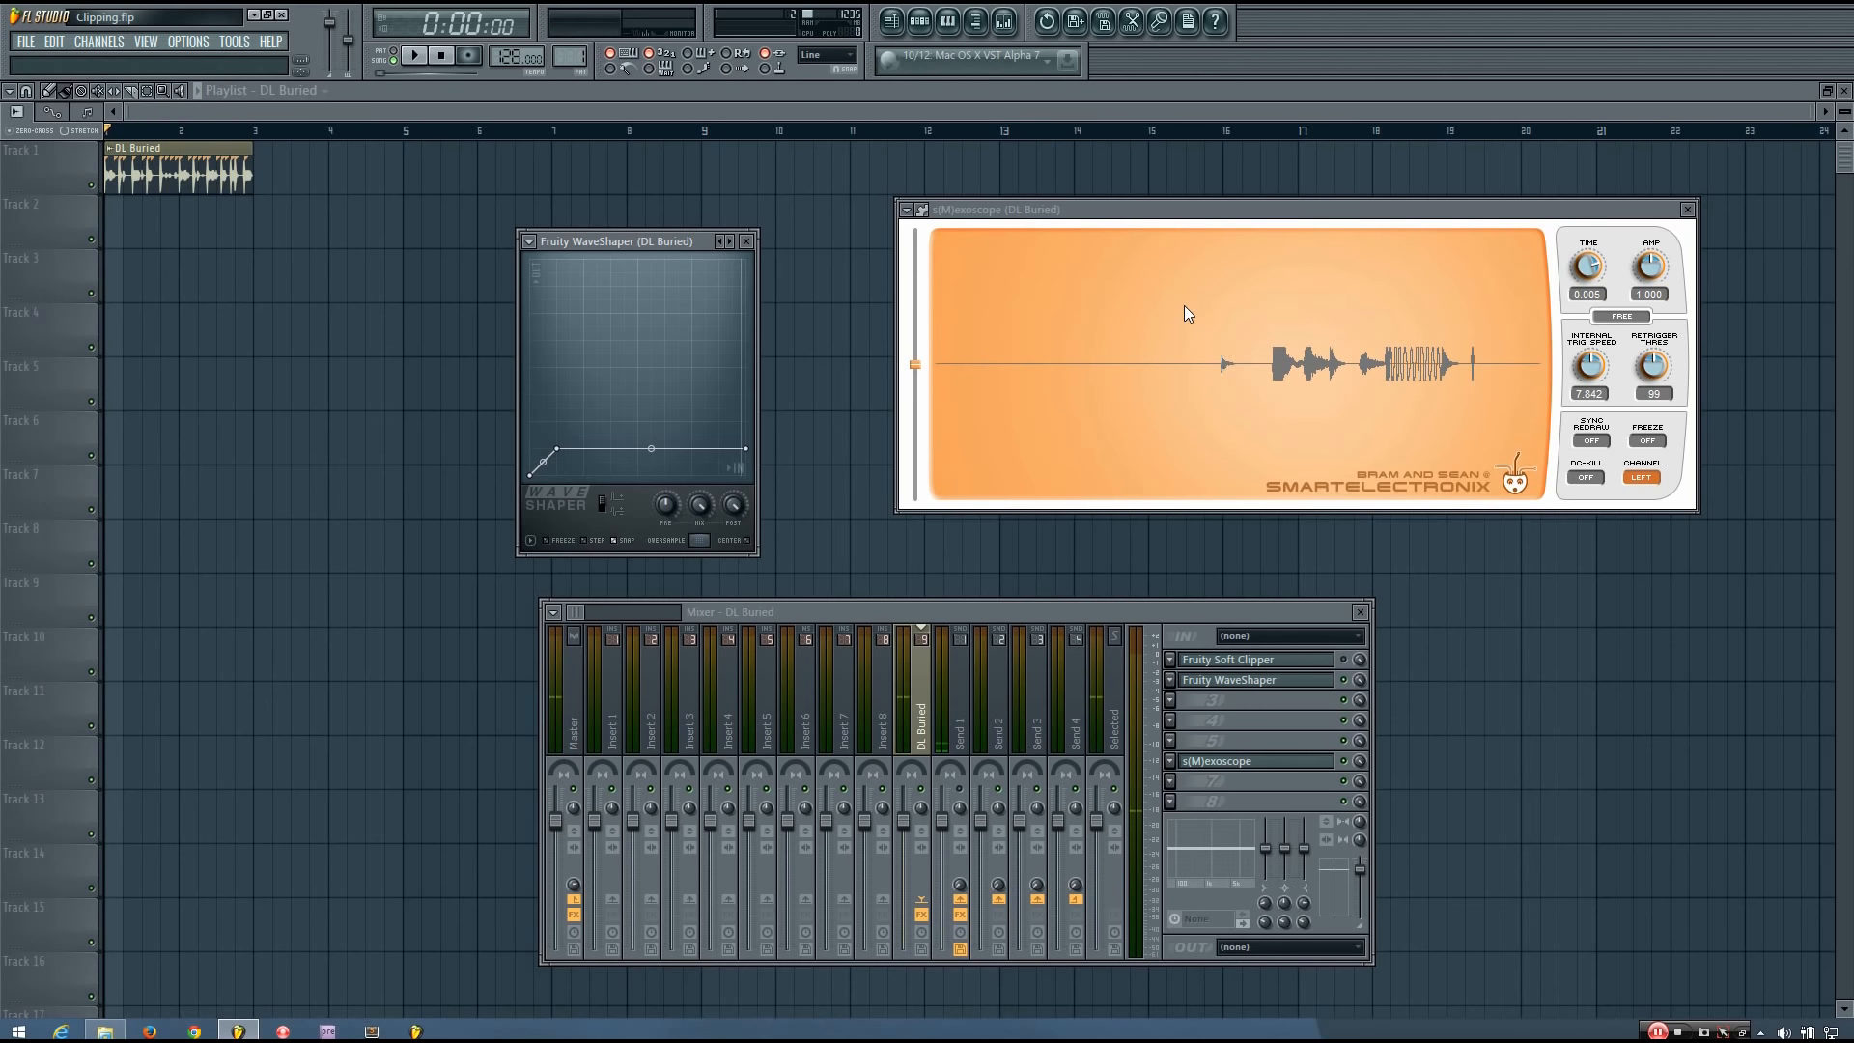